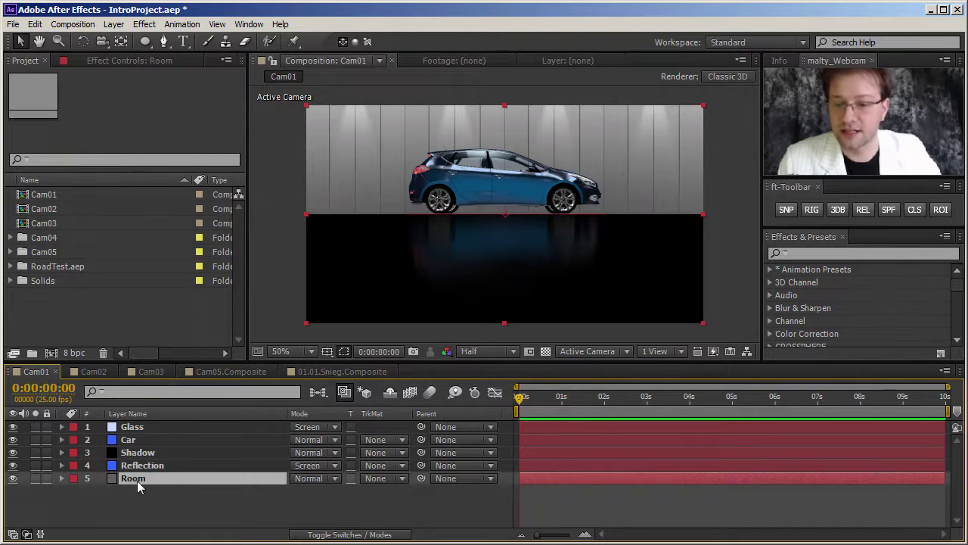
pyautogui.click(139, 442)
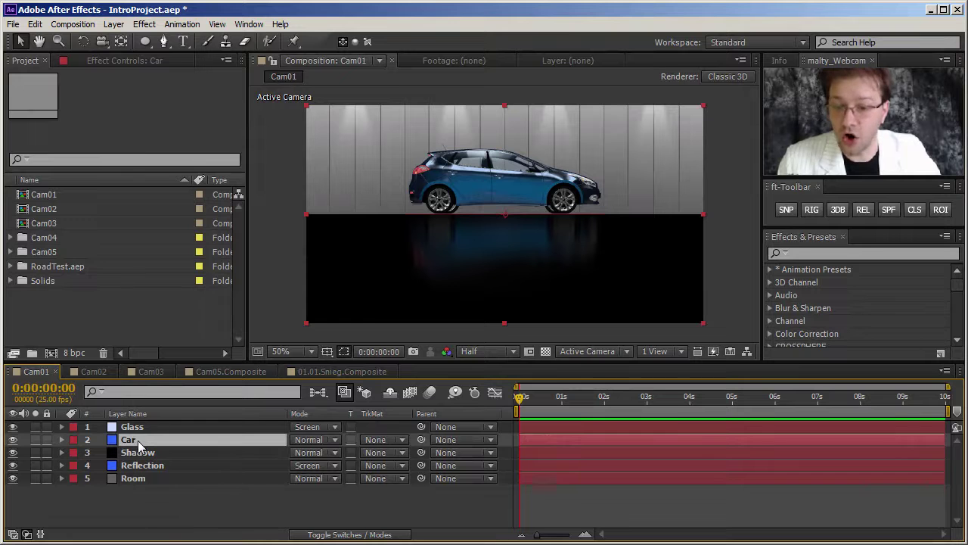
pyautogui.click(138, 468)
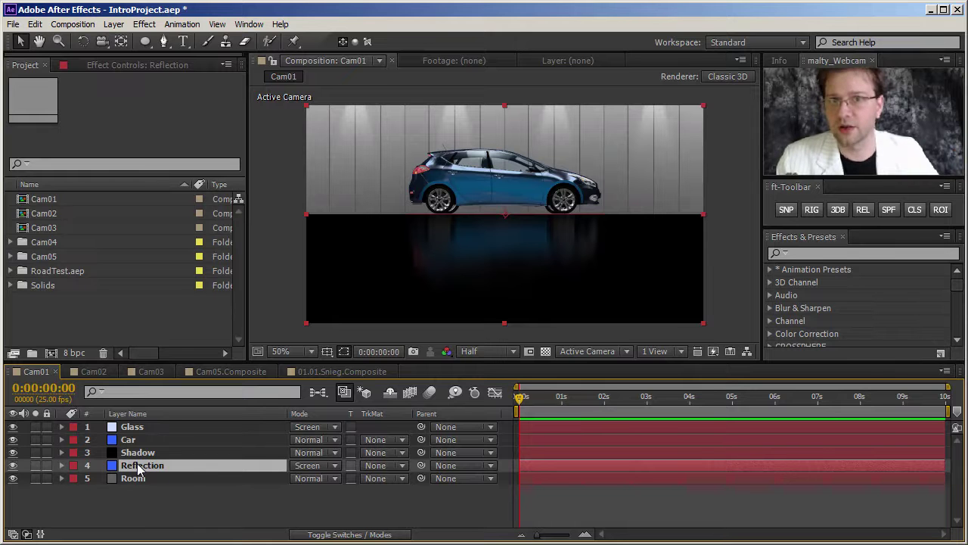
pyautogui.click(139, 429)
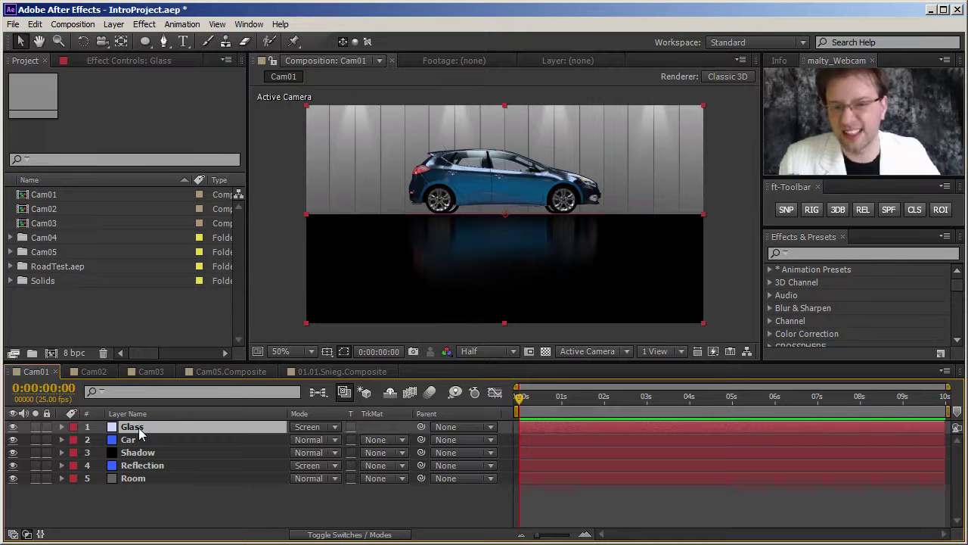
# Add a camera rig to Cam01, inspect its hidden helper layers, and open the effect settings of the camControls layer.
pyautogui.click(140, 503)
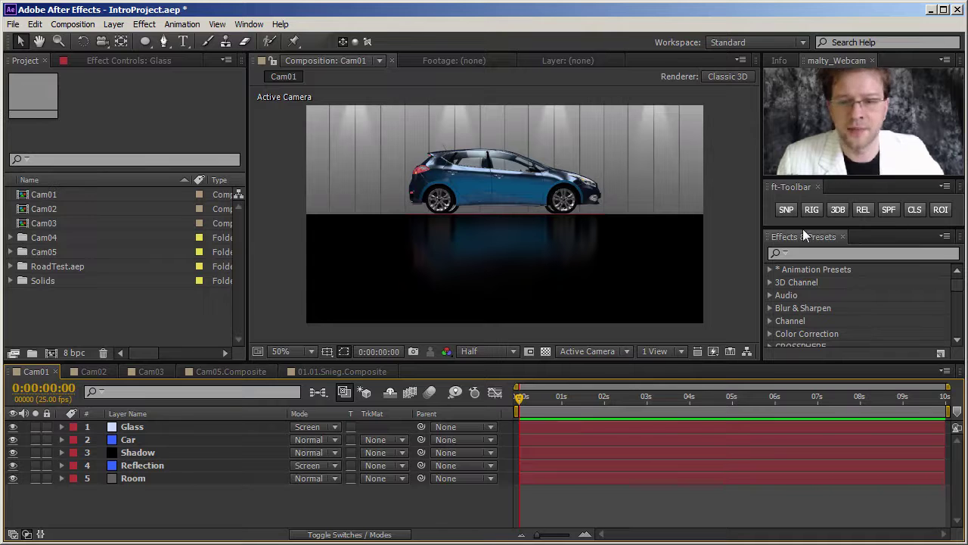
pyautogui.click(814, 210)
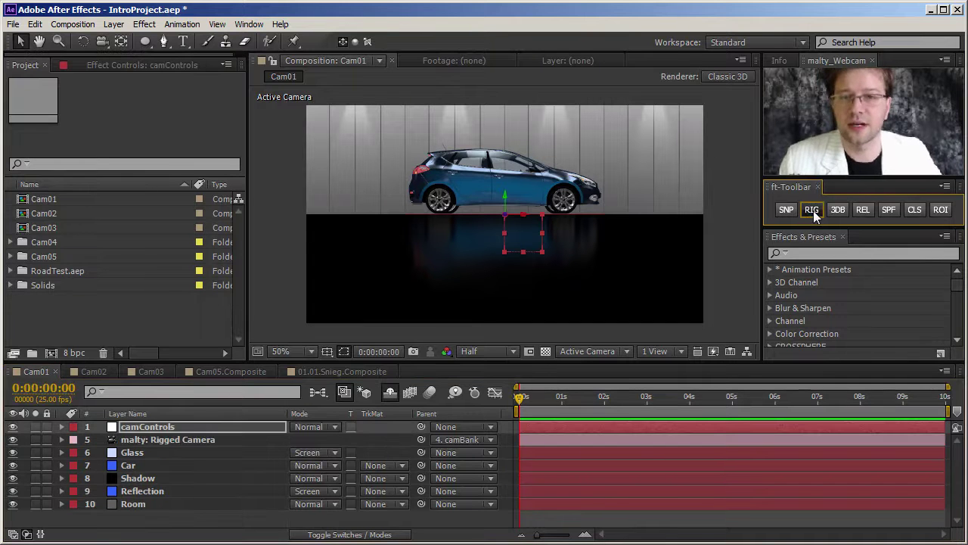
pyautogui.click(223, 428)
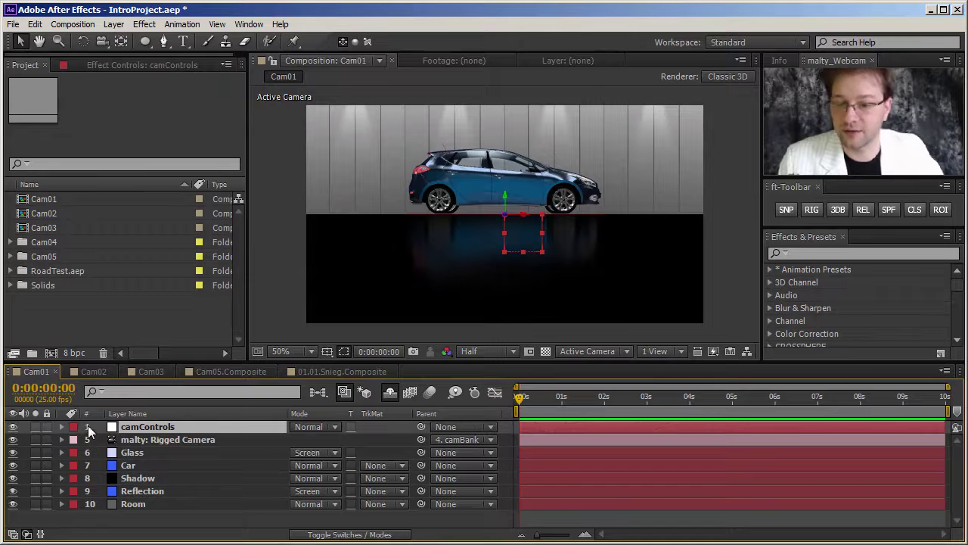
pyautogui.click(389, 392)
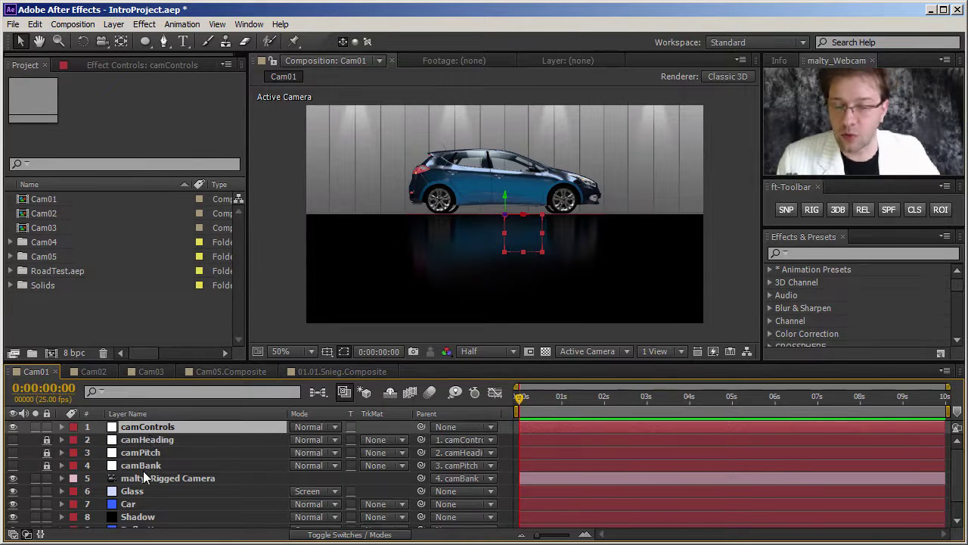
pyautogui.click(390, 394)
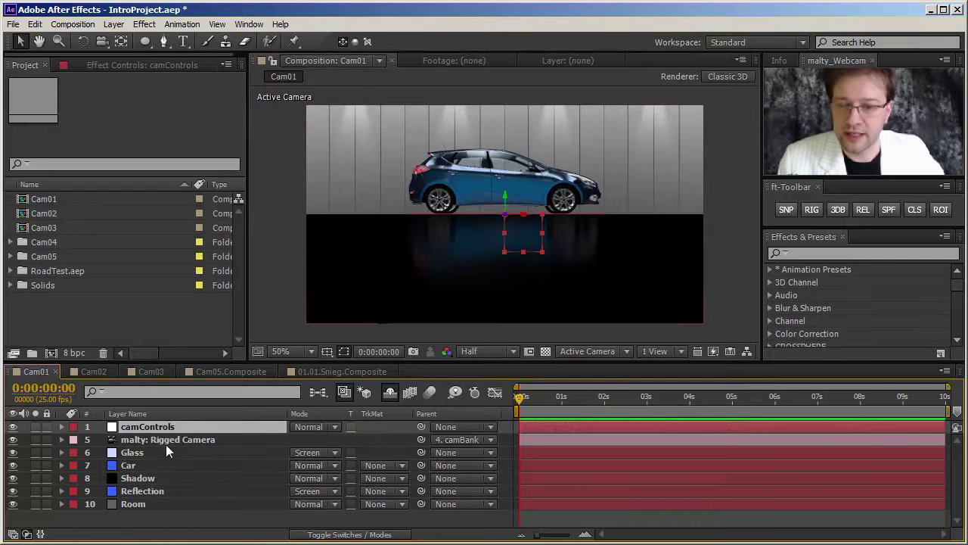
pyautogui.click(133, 66)
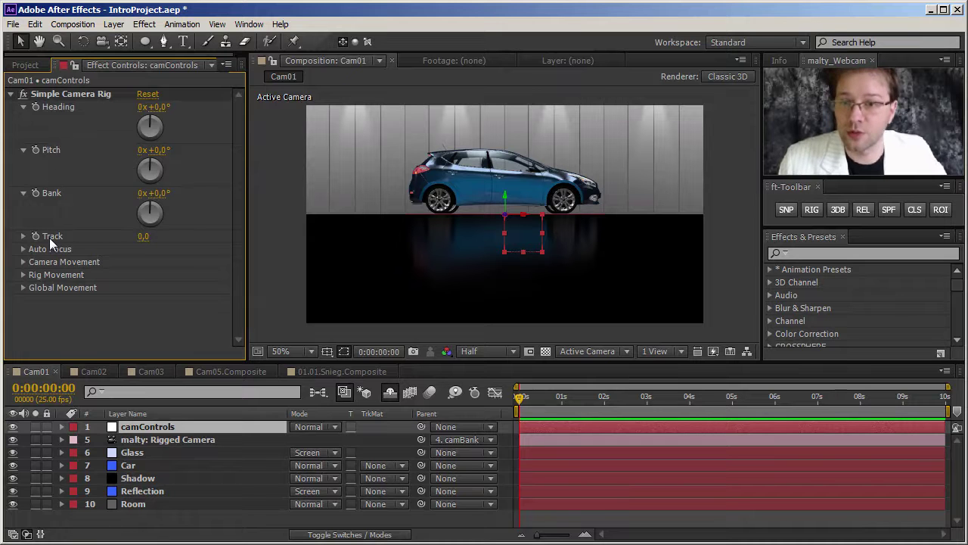
# Try out the camera rig with Heading at -89°, Pitch at -4°, Bank at 13° and Track at -1000.
pyautogui.moveTo(151, 106); pyautogui.dragTo(95, 113)
pyautogui.moveTo(157, 151); pyautogui.dragTo(137, 150)
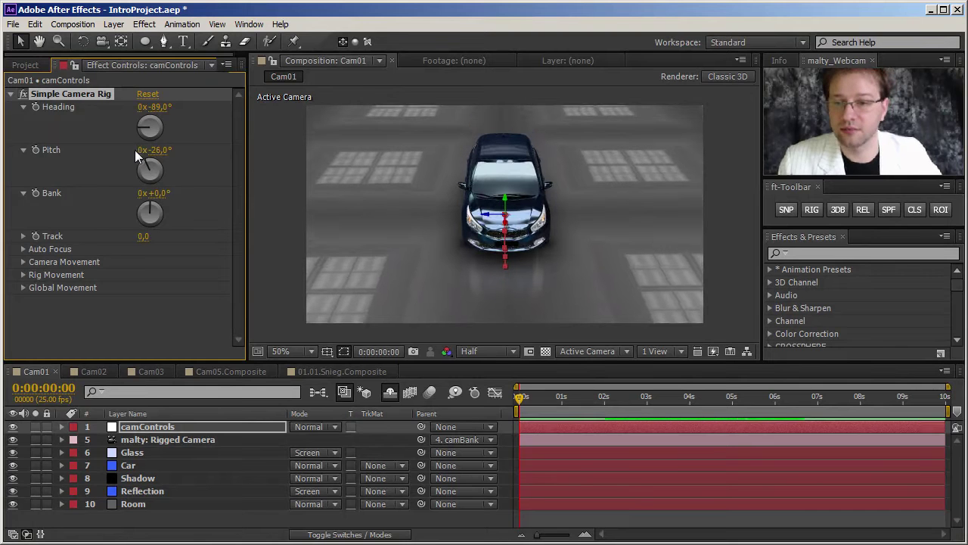
pyautogui.moveTo(158, 151); pyautogui.dragTo(177, 151)
pyautogui.moveTo(160, 195); pyautogui.dragTo(178, 196)
pyautogui.moveTo(143, 237); pyautogui.dragTo(135, 240)
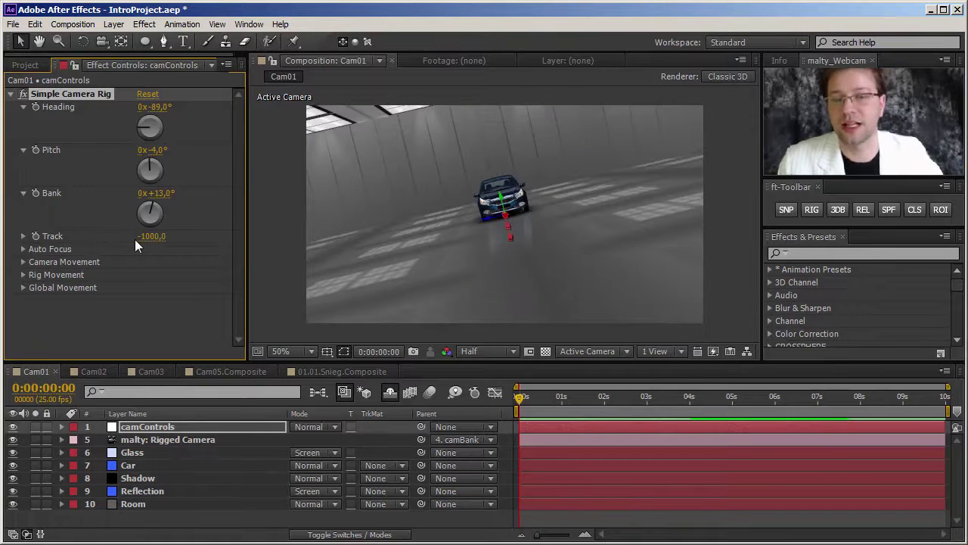
# Set the rig's Track, Heading, Pitch and Bank back to 0.
pyautogui.click(152, 238)
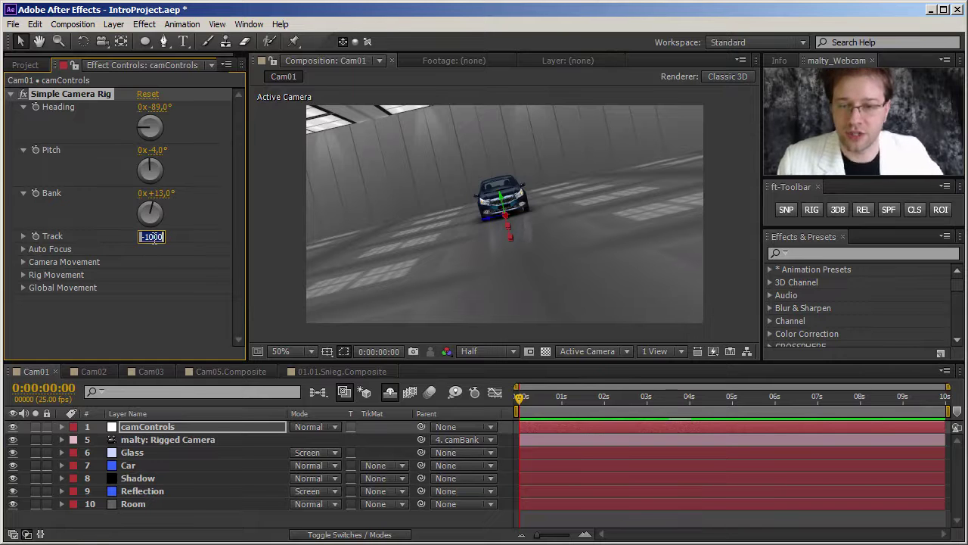
pyautogui.write('0')
pyautogui.press('Return')
pyautogui.click(155, 107)
pyautogui.write('0')
pyautogui.press('Return')
pyautogui.click(155, 149)
pyautogui.write('0')
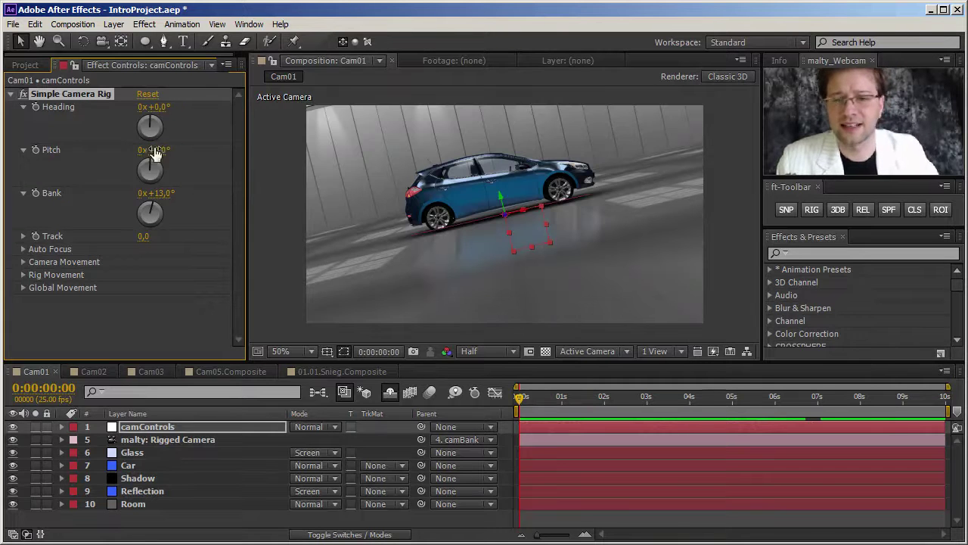
pyautogui.press('Return')
pyautogui.click(160, 193)
pyautogui.write('0')
pyautogui.press('Return')
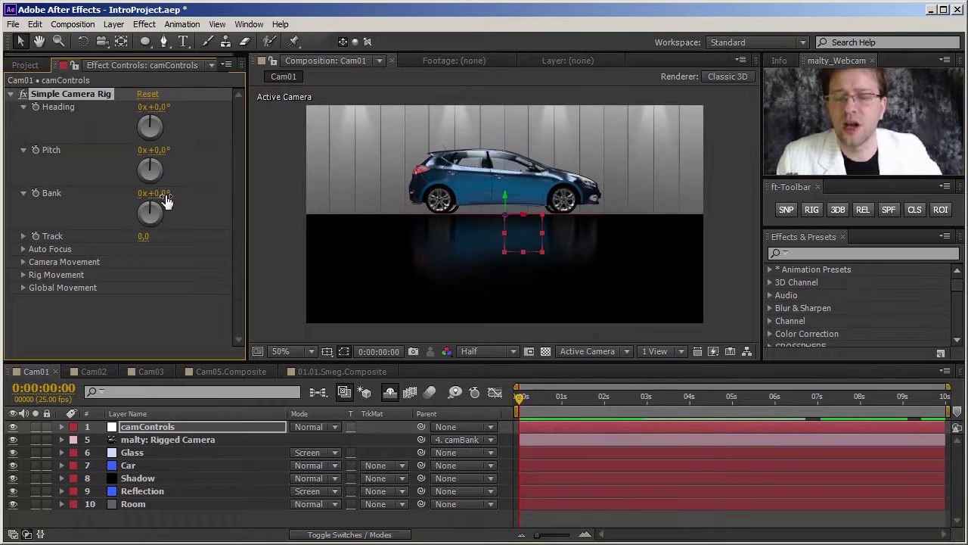
# Raise the camControls null from floor level to about the middle of the car body and check the rig in the Top view.
pyautogui.click(182, 423)
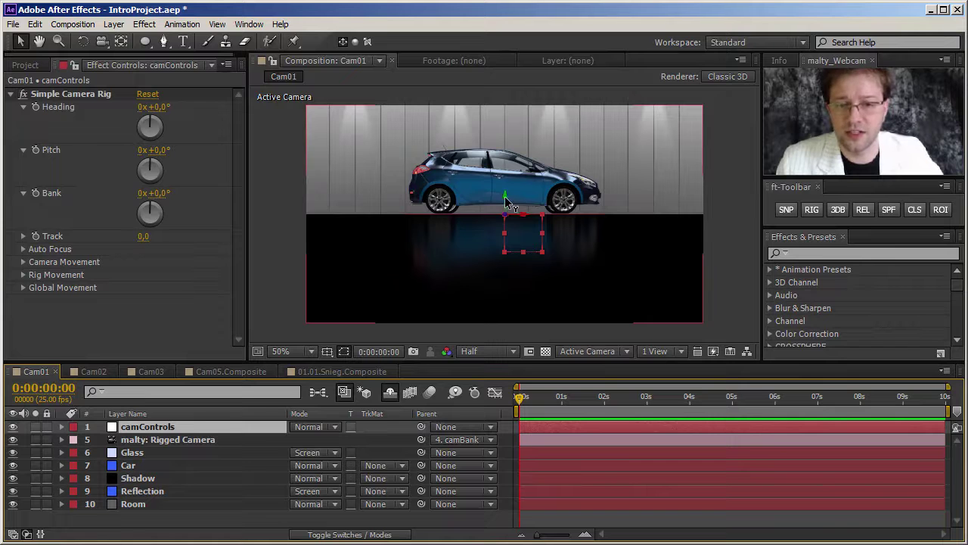
pyautogui.moveTo(507, 197); pyautogui.dragTo(506, 166)
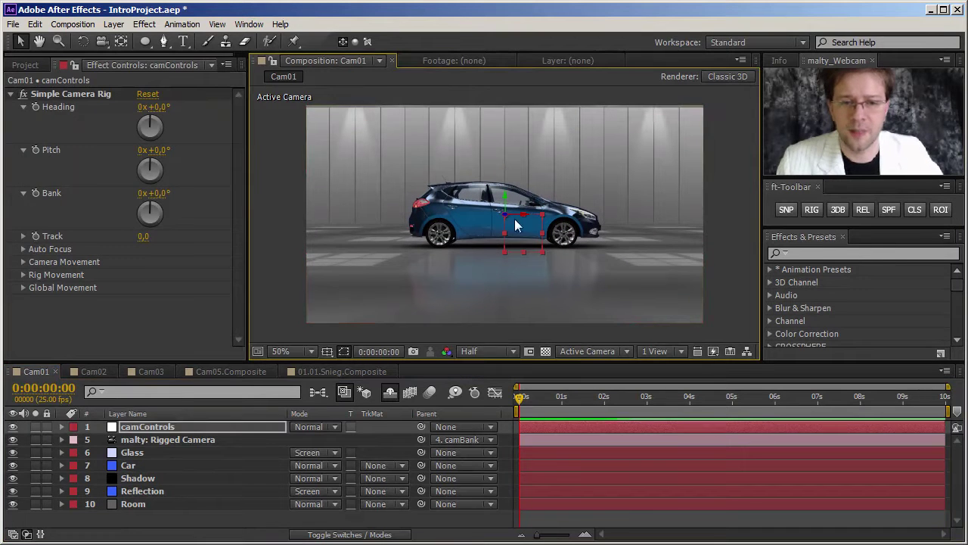
pyautogui.click(582, 352)
pyautogui.click(594, 431)
pyautogui.press('y')
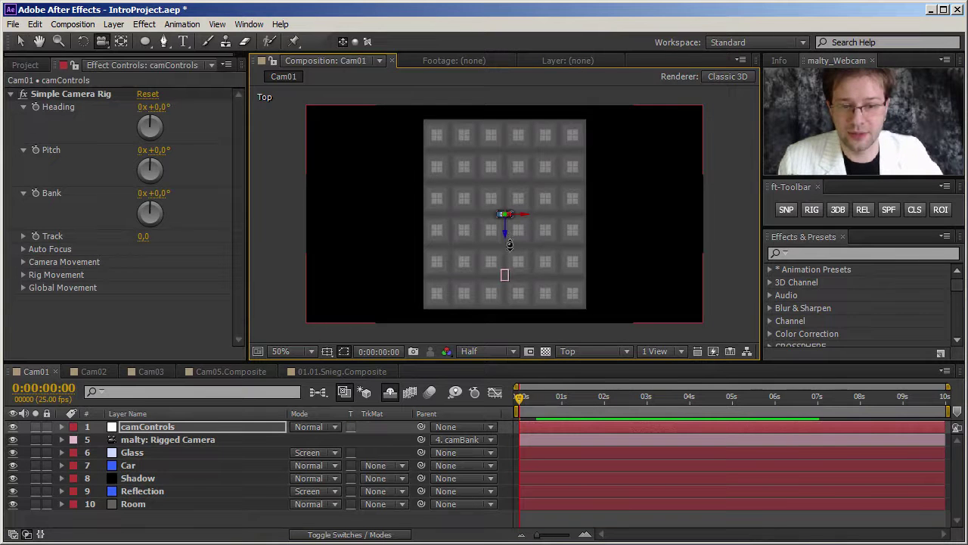
pyautogui.moveTo(514, 191); pyautogui.dragTo(510, 84)
pyautogui.click(585, 349)
pyautogui.click(586, 368)
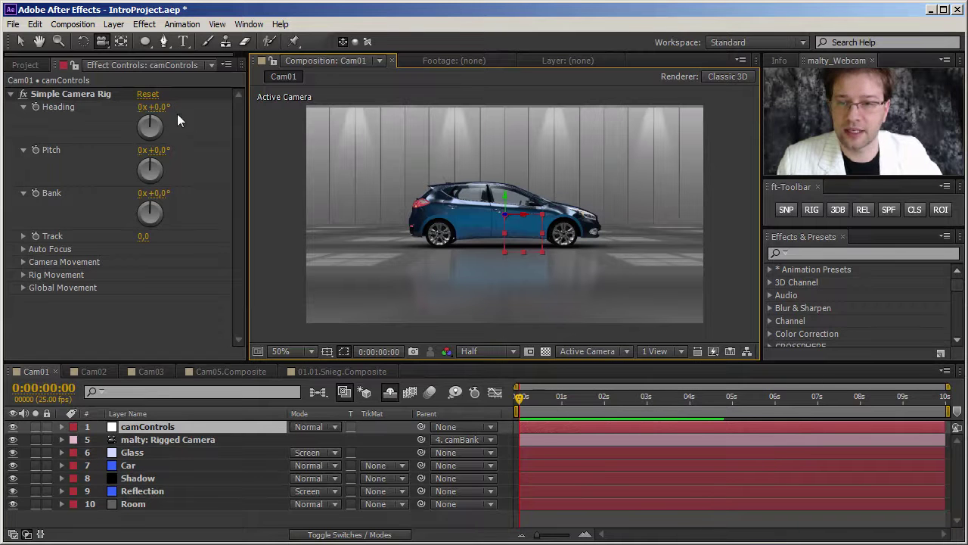
# Set the rig's Heading to -62° and give the rigged camera the 20mm lens preset.
pyautogui.moveTo(160, 109); pyautogui.dragTo(118, 111)
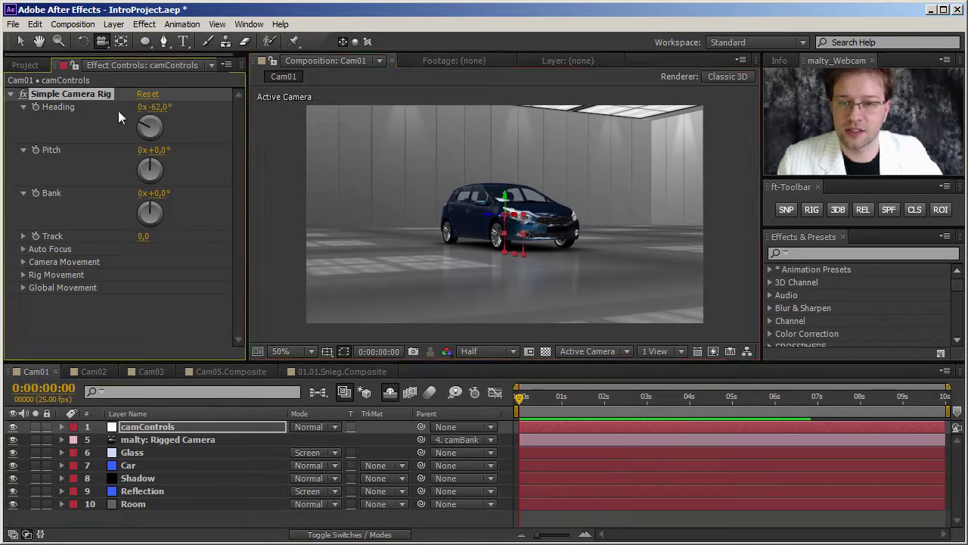
pyautogui.doubleClick(112, 439)
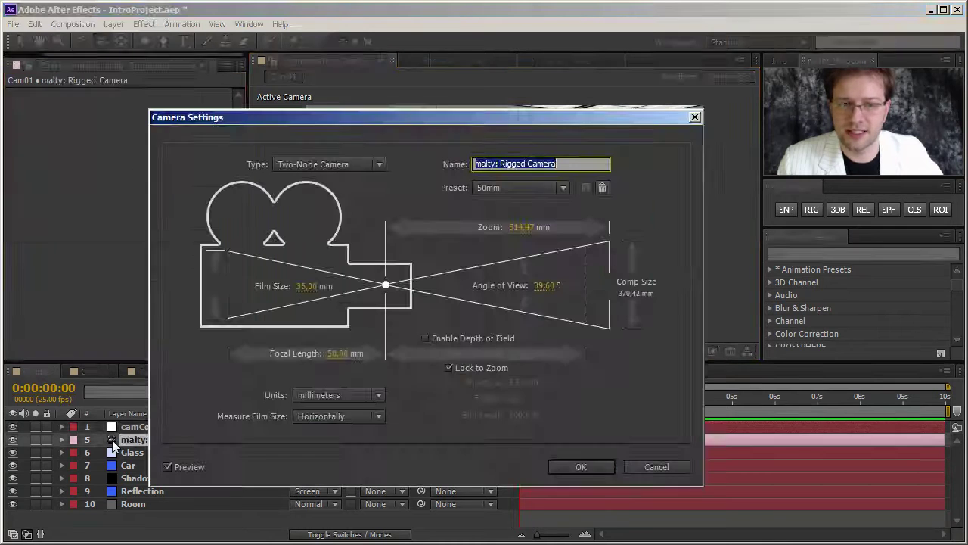
pyautogui.click(513, 186)
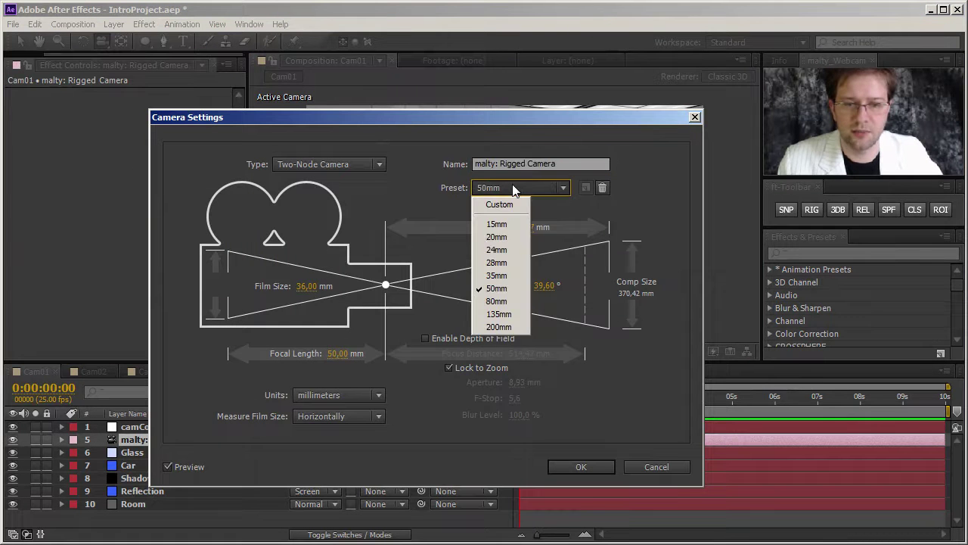
pyautogui.click(499, 237)
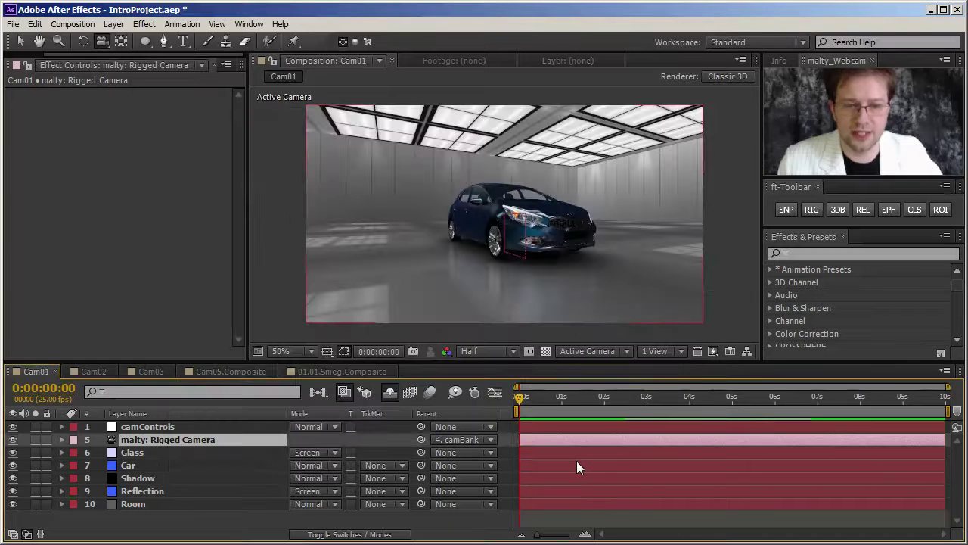
pyautogui.click(578, 466)
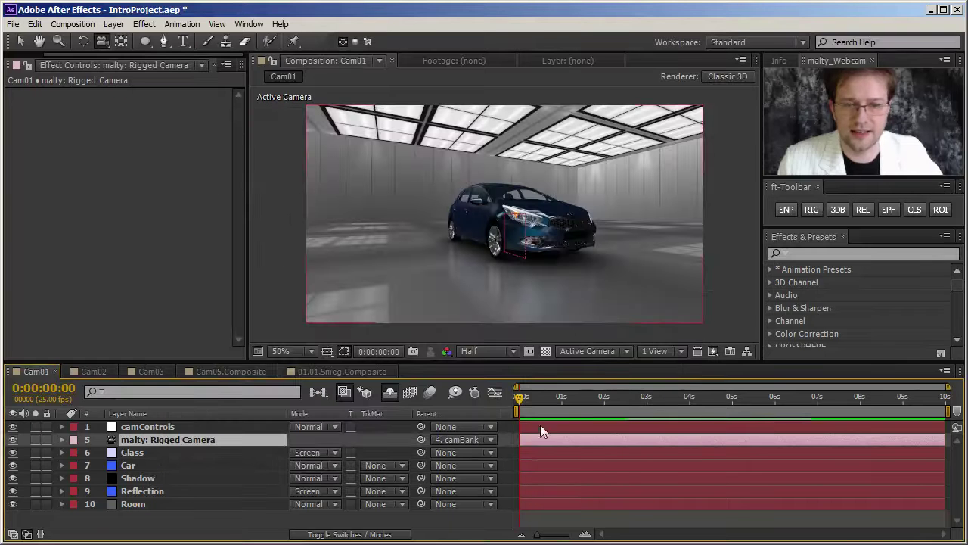
# Set the camera rig's Track to 140 and its Bank to -5° for the opening view.
pyautogui.click(180, 426)
pyautogui.moveTo(144, 237); pyautogui.dragTo(157, 248)
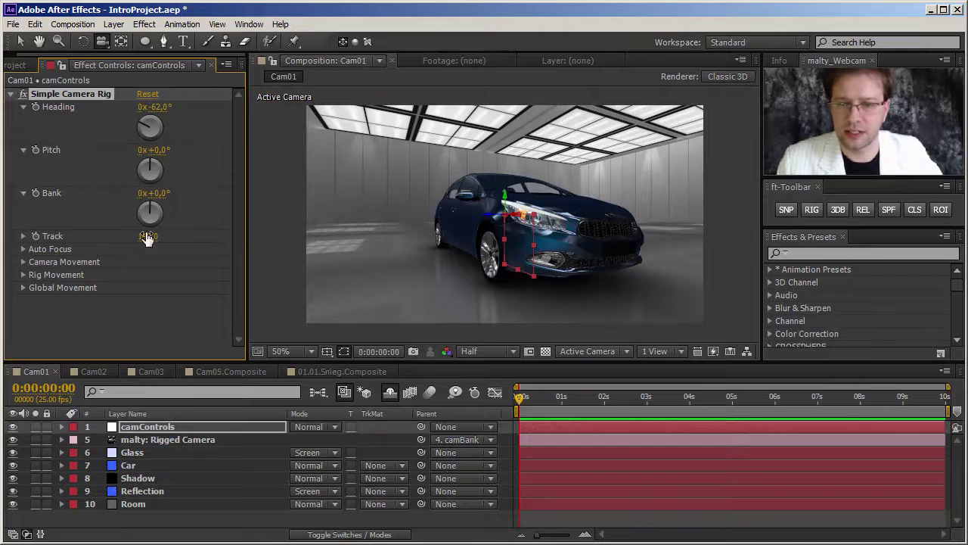
pyautogui.moveTo(153, 194); pyautogui.dragTo(154, 193)
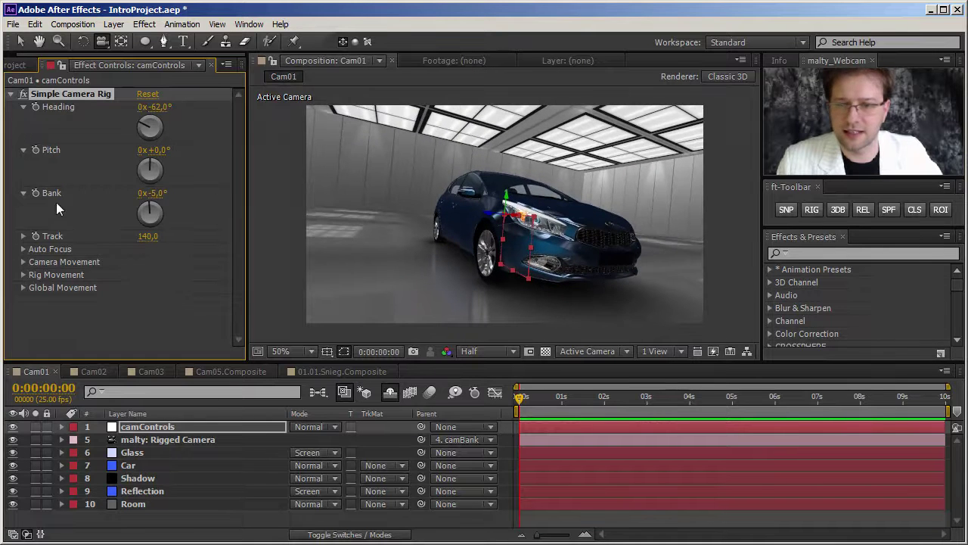
# Keyframe the rig's Bank and Heading from the first frame to Heading -122° and Bank 5° at the last frame, and preview the motion.
pyautogui.click(35, 194)
pyautogui.click(36, 107)
pyautogui.press('End')
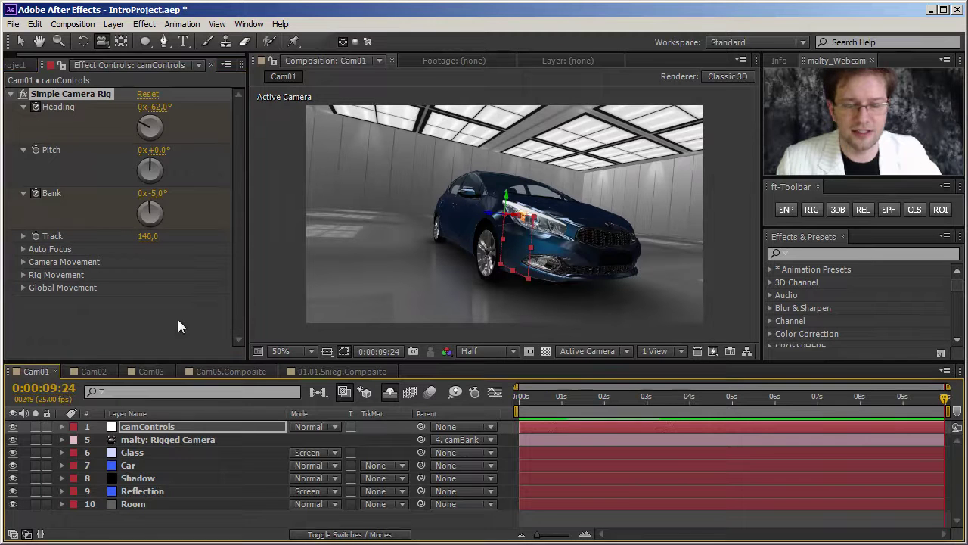
pyautogui.moveTo(154, 106); pyautogui.dragTo(145, 111)
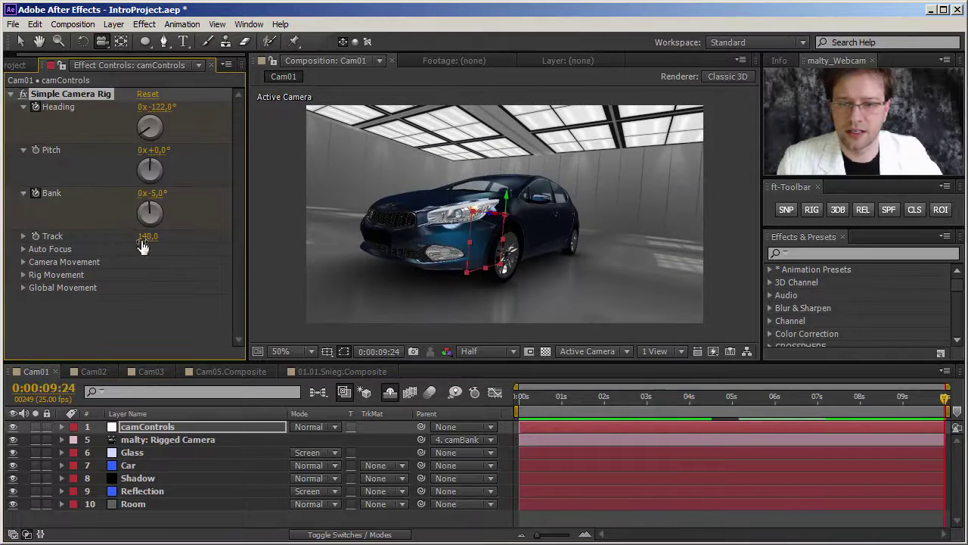
pyautogui.moveTo(153, 195); pyautogui.dragTo(165, 194)
pyautogui.click(513, 401)
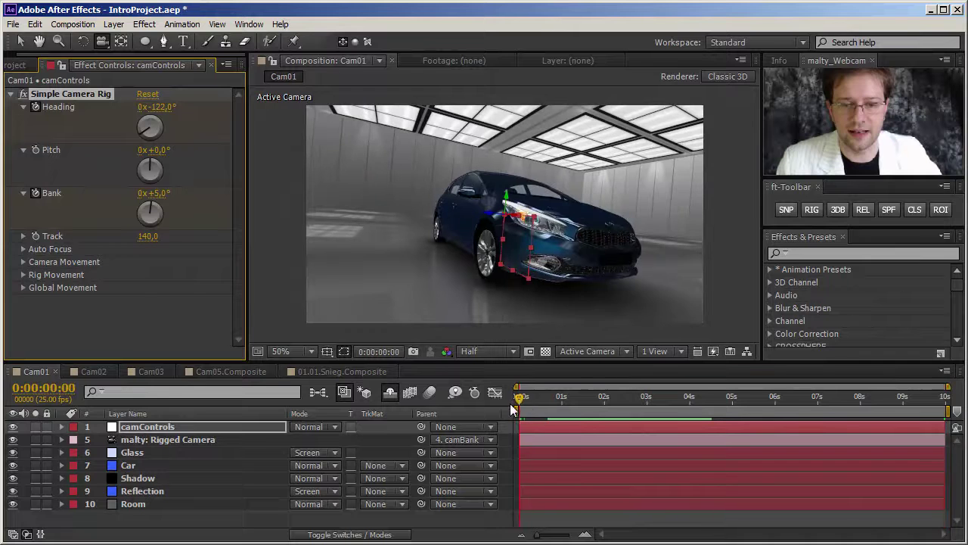
pyautogui.moveTo(521, 395); pyautogui.dragTo(896, 396)
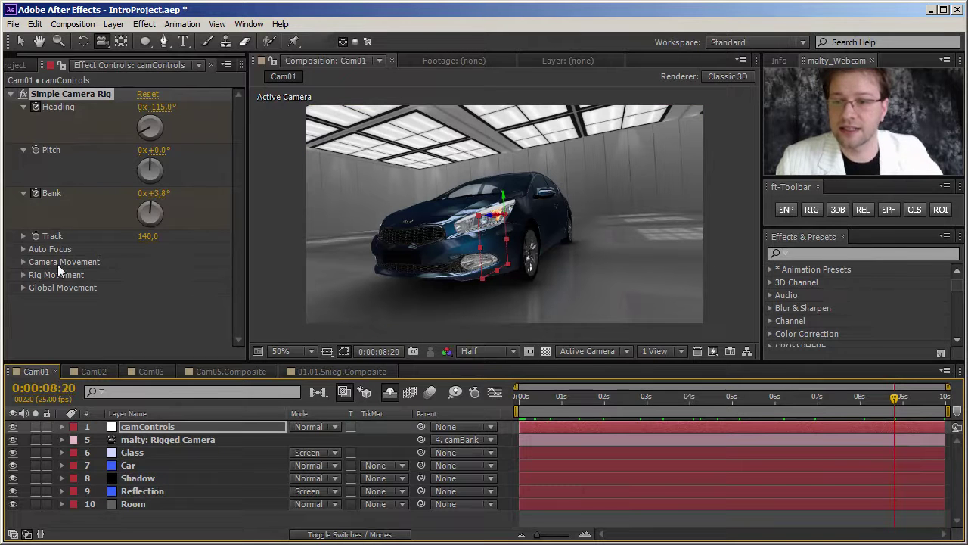
# Open the Cam02 composition and move its camControls null up and across to the centre of the car's rear wheel.
pyautogui.click(21, 66)
pyautogui.doubleClick(26, 213)
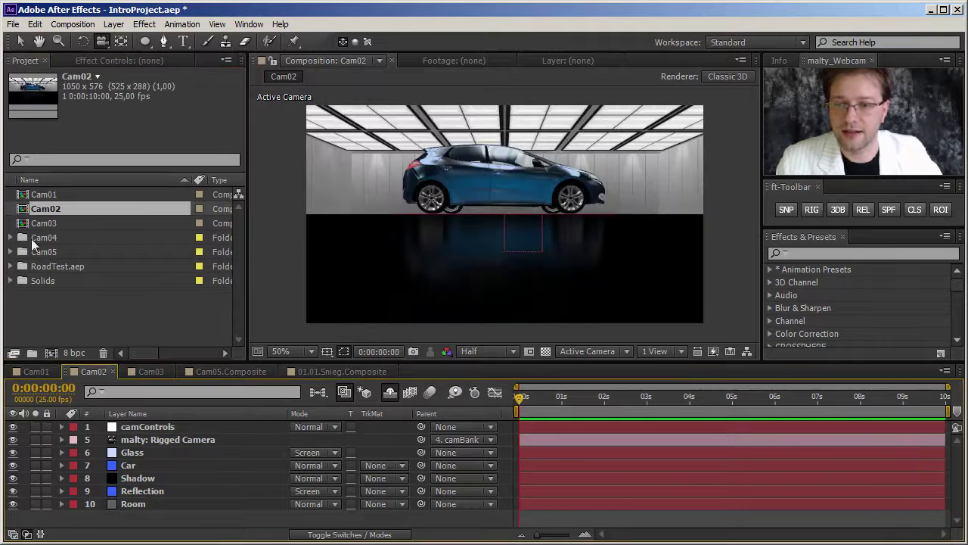
pyautogui.click(158, 437)
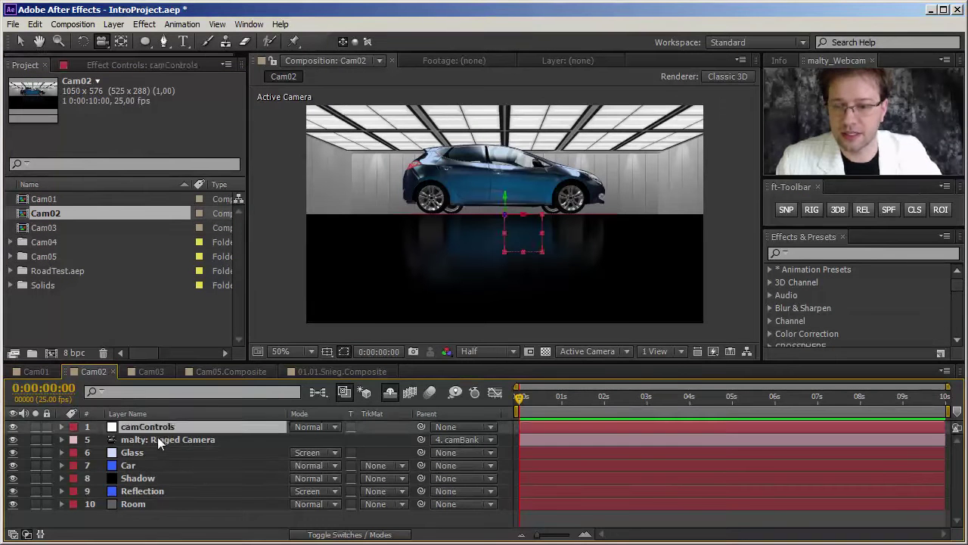
pyautogui.click(157, 426)
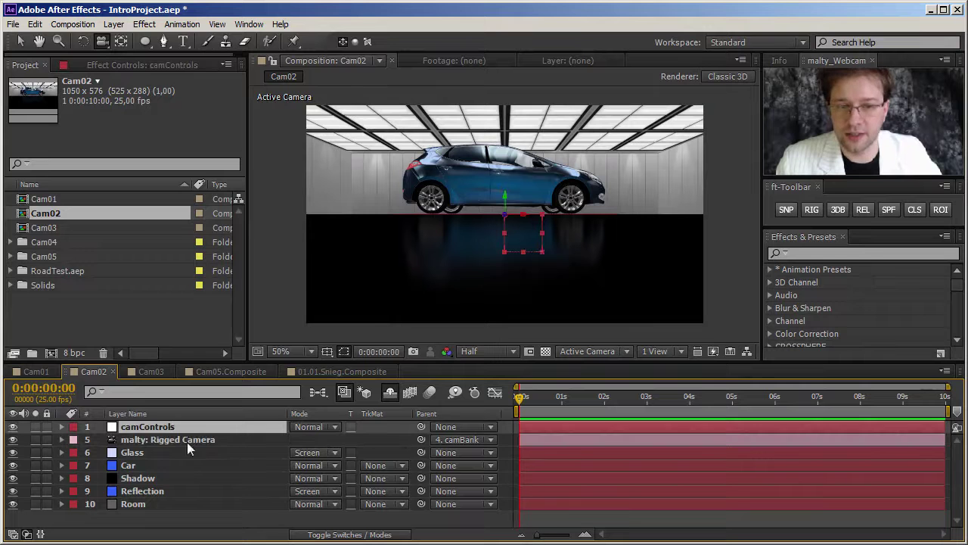
pyautogui.moveTo(510, 200); pyautogui.dragTo(504, 164)
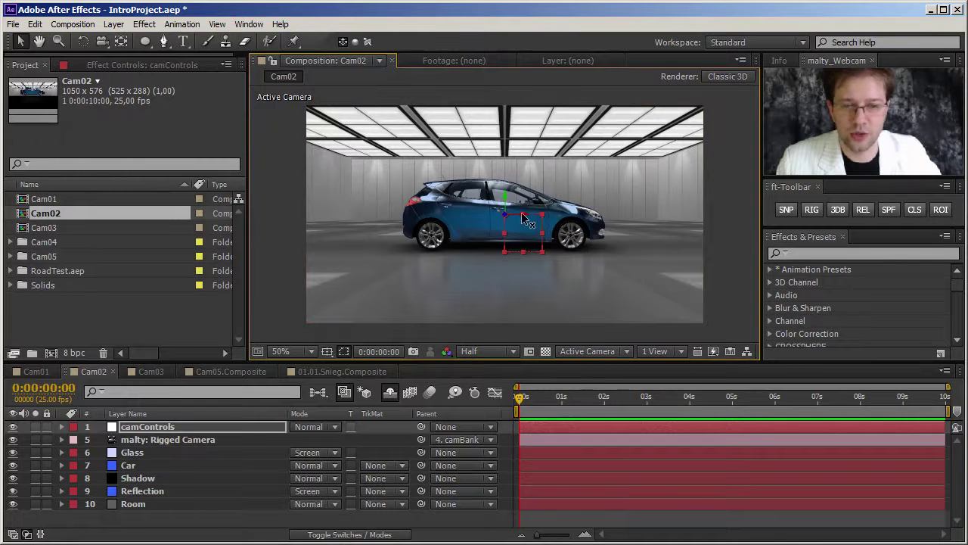
pyautogui.moveTo(530, 220); pyautogui.dragTo(463, 216)
pyautogui.moveTo(506, 192); pyautogui.dragTo(512, 210)
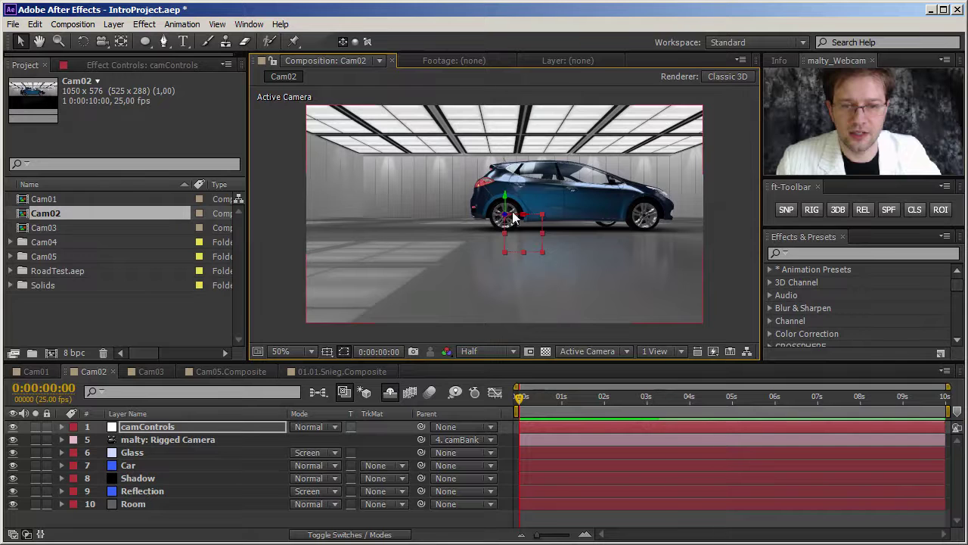
# In the Top view, shift camControls in depth to the far side of the car beside the rear wheel, and return to Active Camera.
pyautogui.click(576, 351)
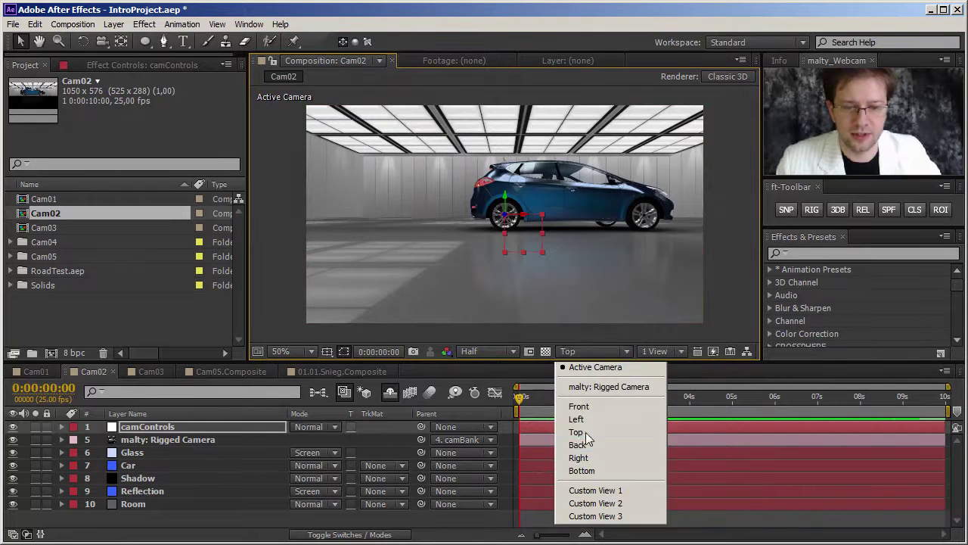
pyautogui.click(578, 432)
pyautogui.moveTo(387, 240); pyautogui.dragTo(390, 165)
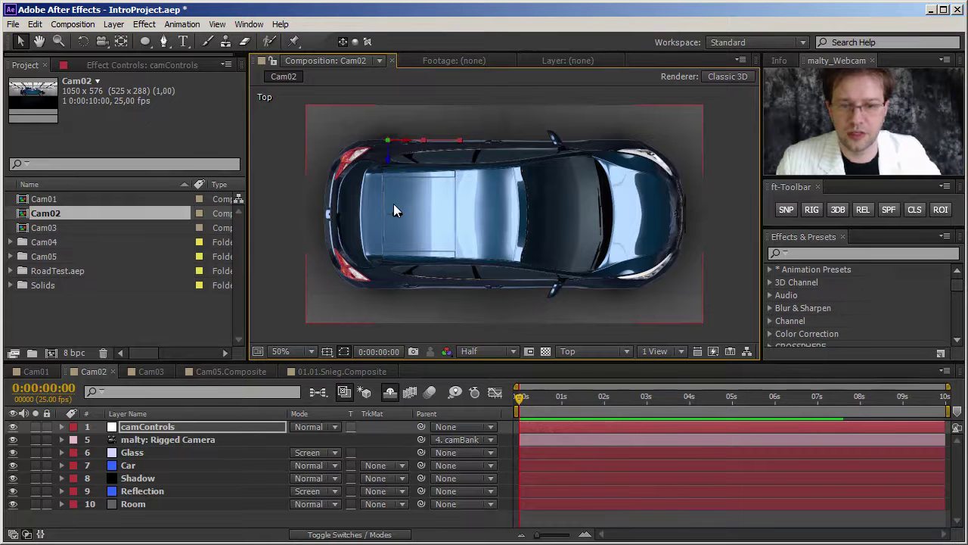
pyautogui.hotkey('ctrl', 'shift', 'a')
pyautogui.click(587, 351)
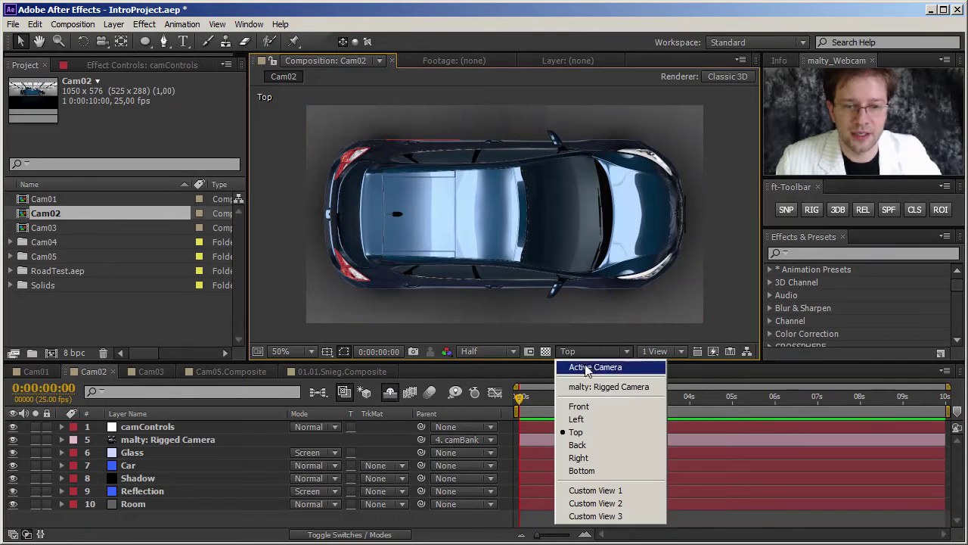
pyautogui.click(596, 367)
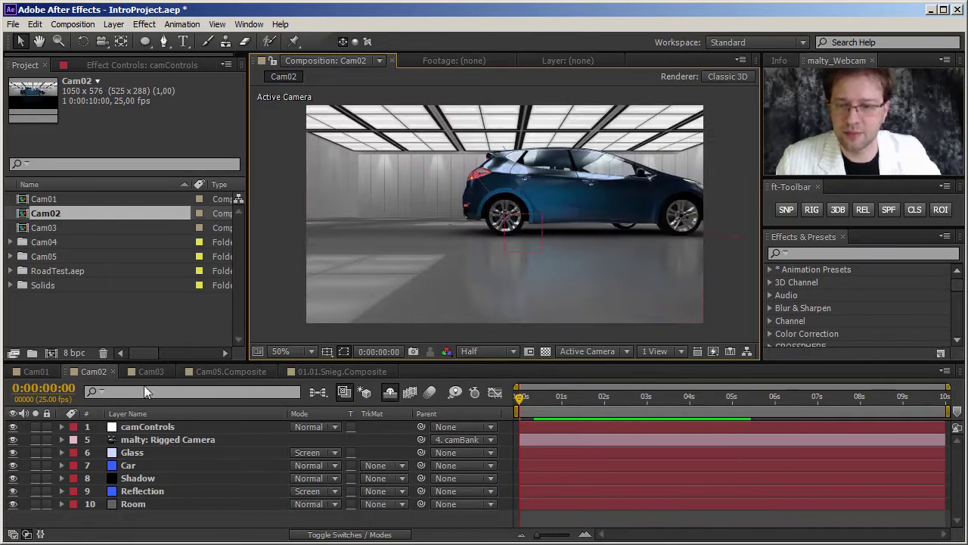
# Set the rig's Heading to 99° and keep the 20mm lens preset in the rigged camera's settings.
pyautogui.click(148, 426)
pyautogui.click(151, 65)
pyautogui.moveTo(152, 107); pyautogui.dragTo(244, 118)
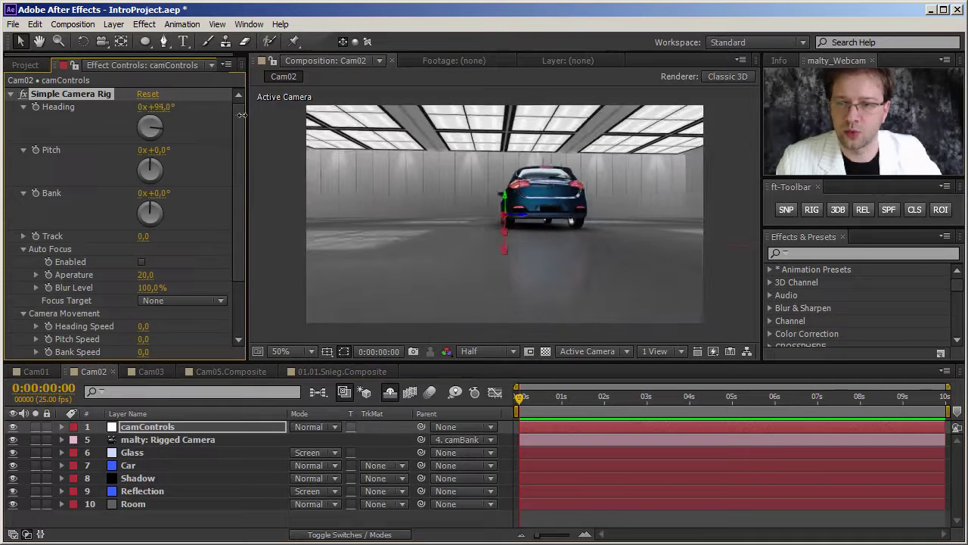
pyautogui.doubleClick(119, 442)
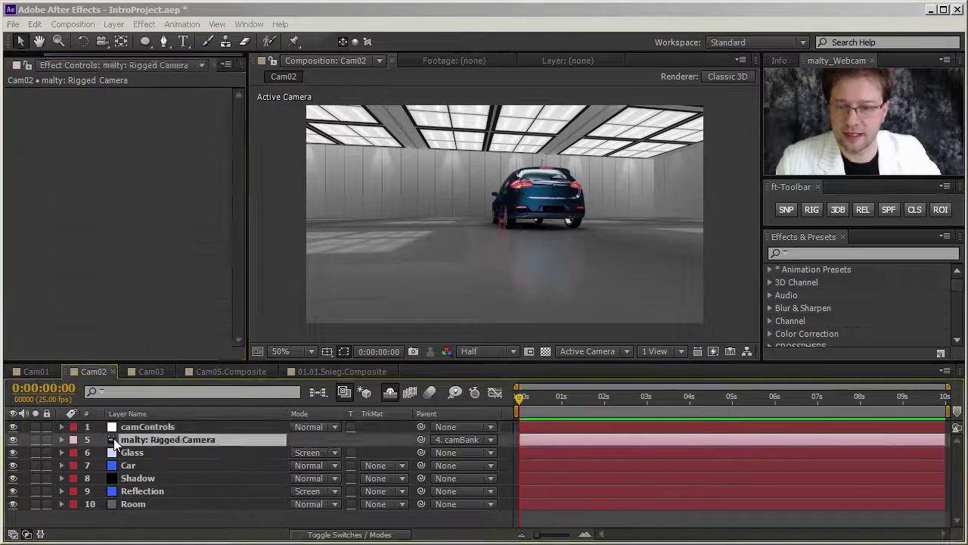
pyautogui.click(532, 189)
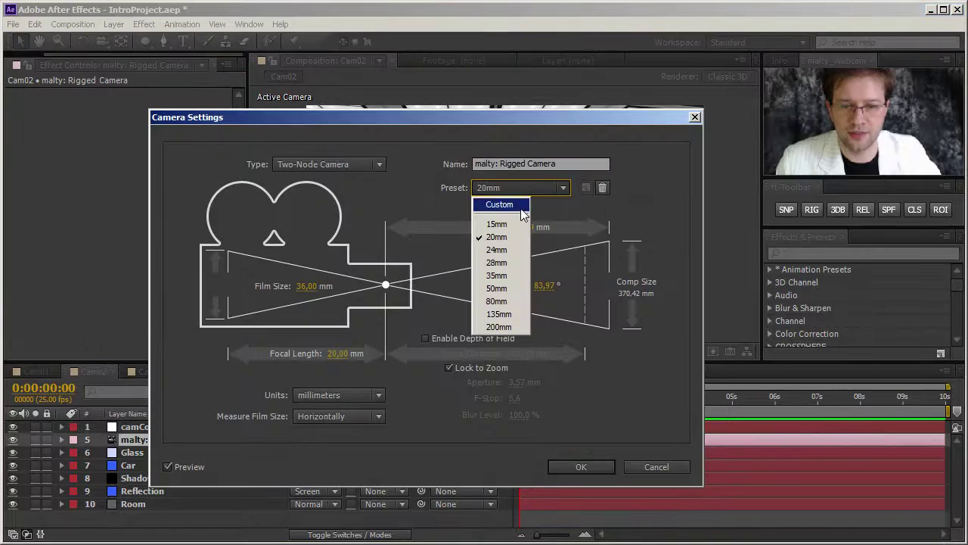
pyautogui.click(591, 466)
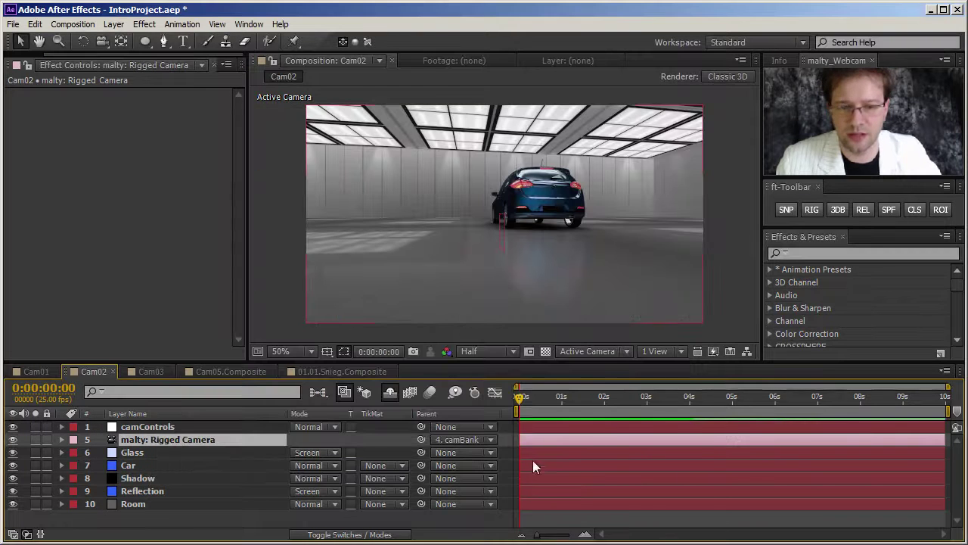
# Set the rig's Track to 500 and Heading to 110°, and pull camControls back along its X axis to behind the car.
pyautogui.click(178, 429)
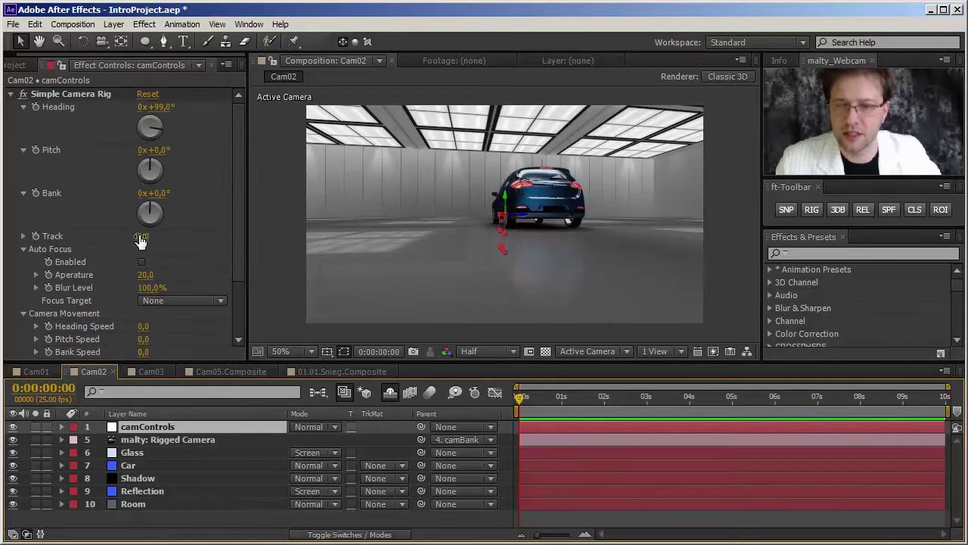
pyautogui.moveTo(143, 236); pyautogui.dragTo(178, 238)
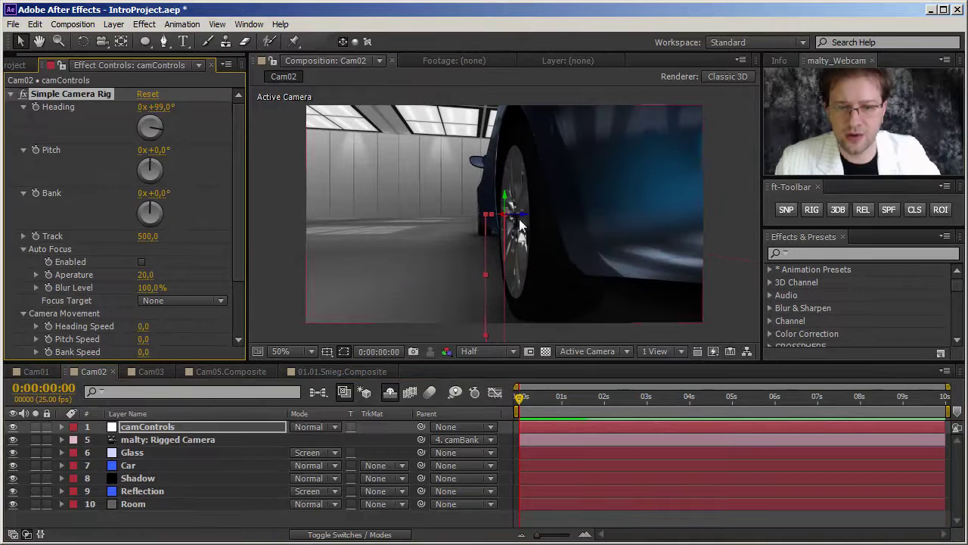
pyautogui.moveTo(166, 108); pyautogui.dragTo(174, 107)
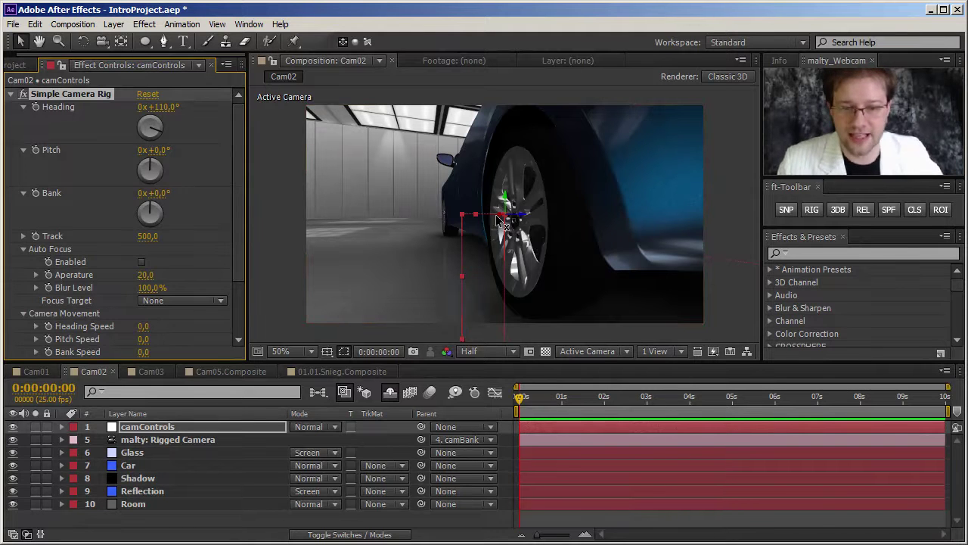
pyautogui.moveTo(497, 216); pyautogui.dragTo(572, 334)
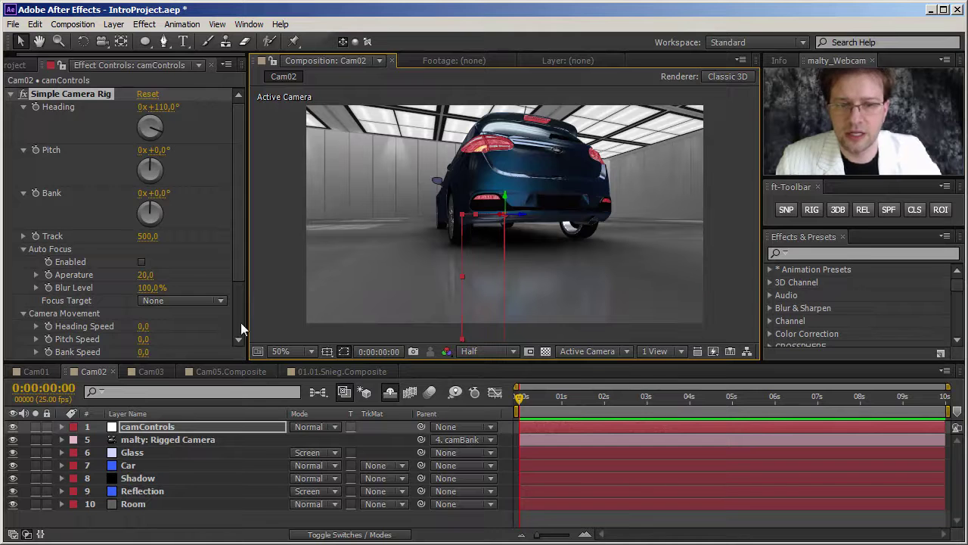
# Enable the rig's Auto Focus with camControls as the Focus Target.
pyautogui.click(141, 262)
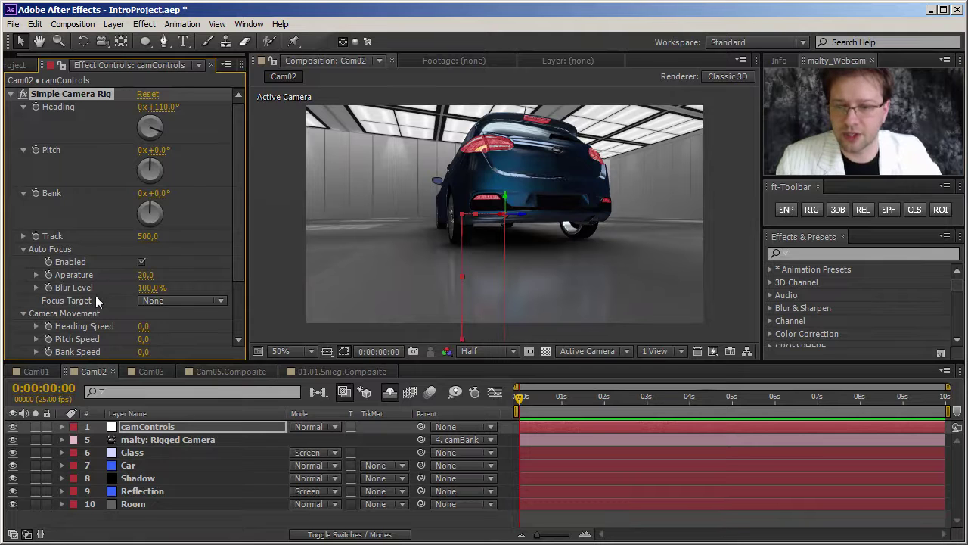
pyautogui.click(200, 301)
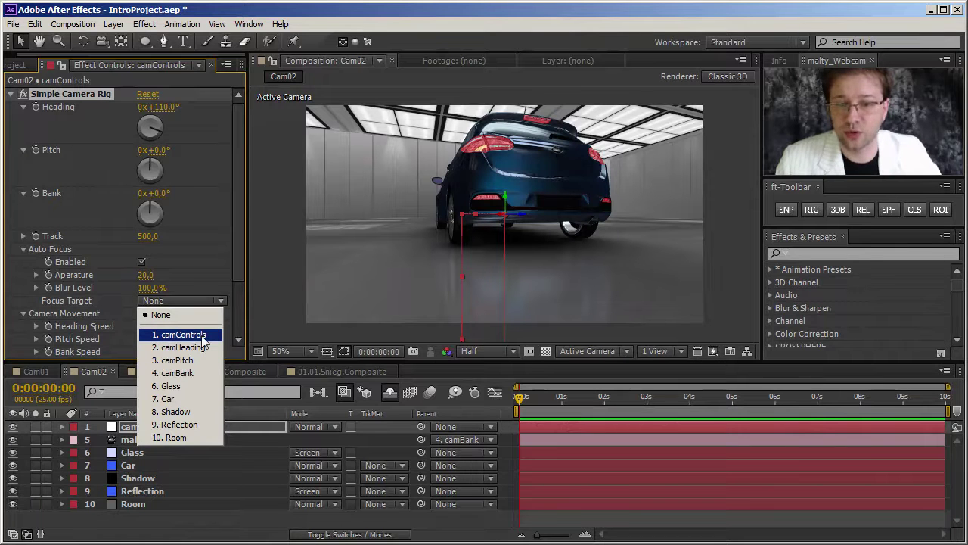
pyautogui.click(201, 336)
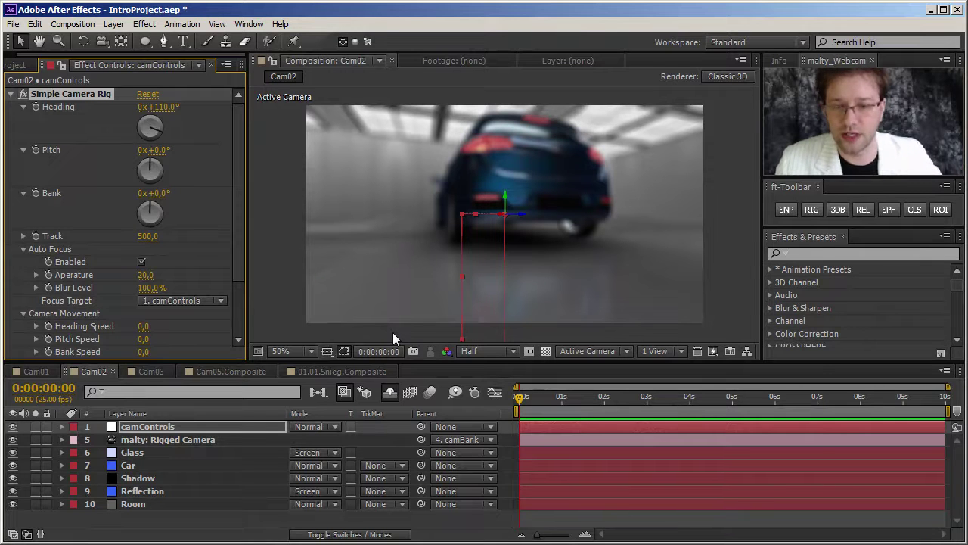
# Set the rig movement's X Speed to 64 at the last frame and scrub the timeline to check the travel and focus along the car.
pyautogui.scroll(-4, 243, 273)
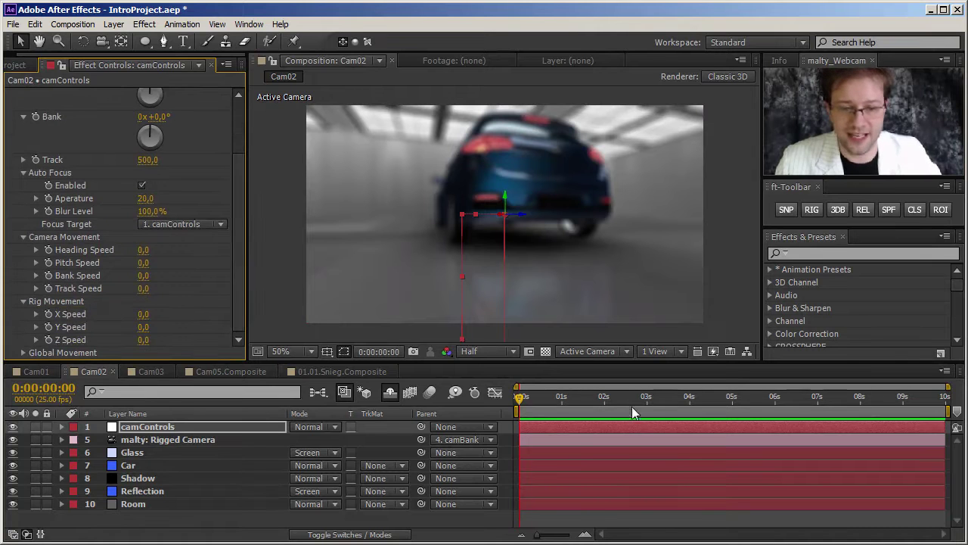
pyautogui.moveTo(561, 392); pyautogui.dragTo(946, 397)
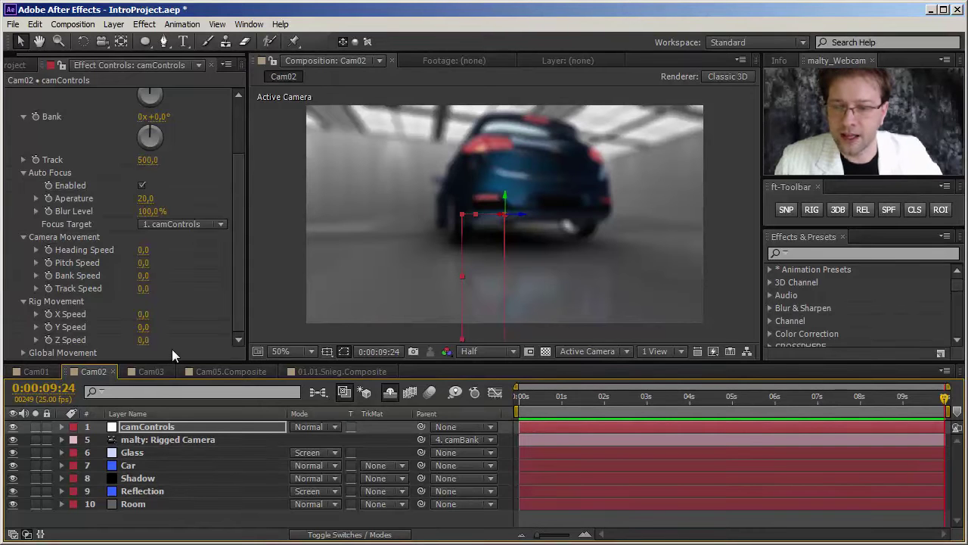
pyautogui.moveTo(145, 316); pyautogui.dragTo(195, 318)
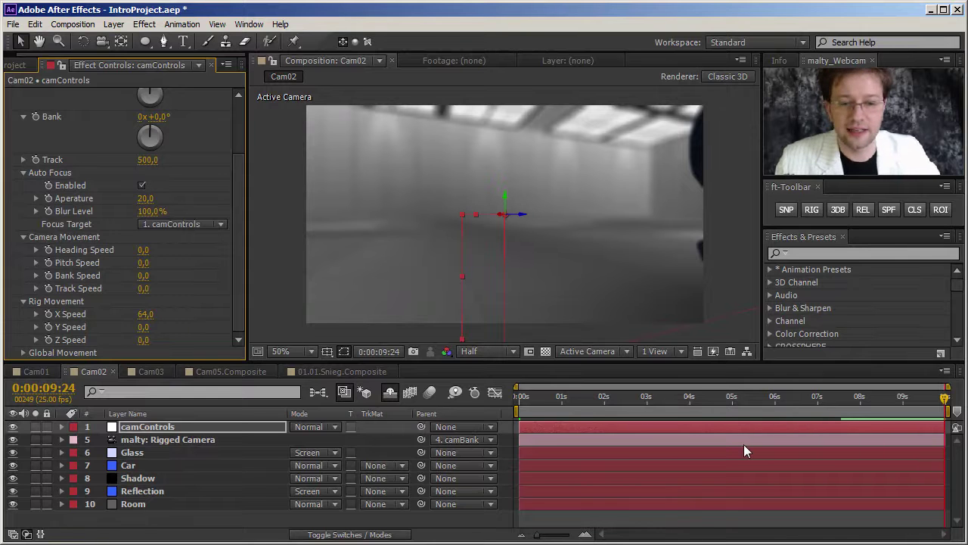
pyautogui.click(520, 397)
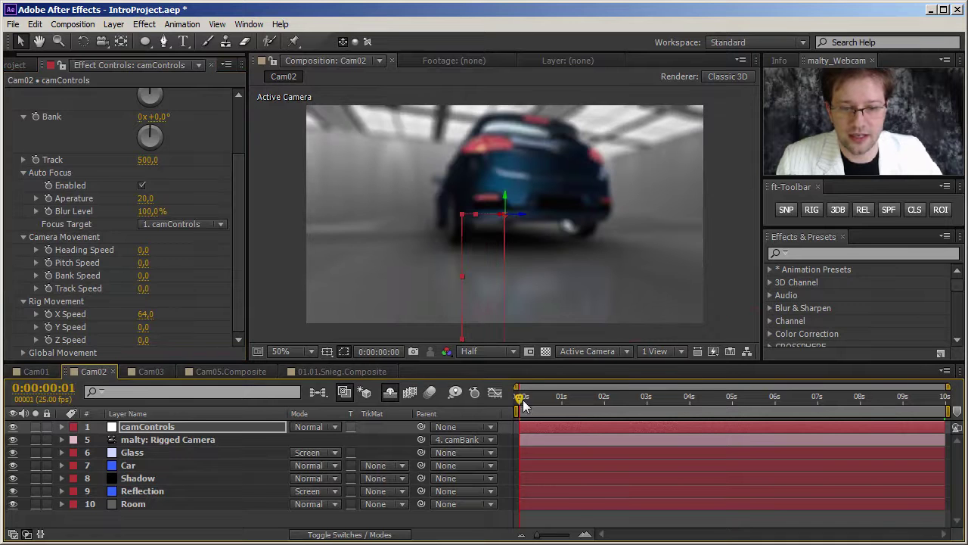
pyautogui.moveTo(524, 406); pyautogui.dragTo(659, 404)
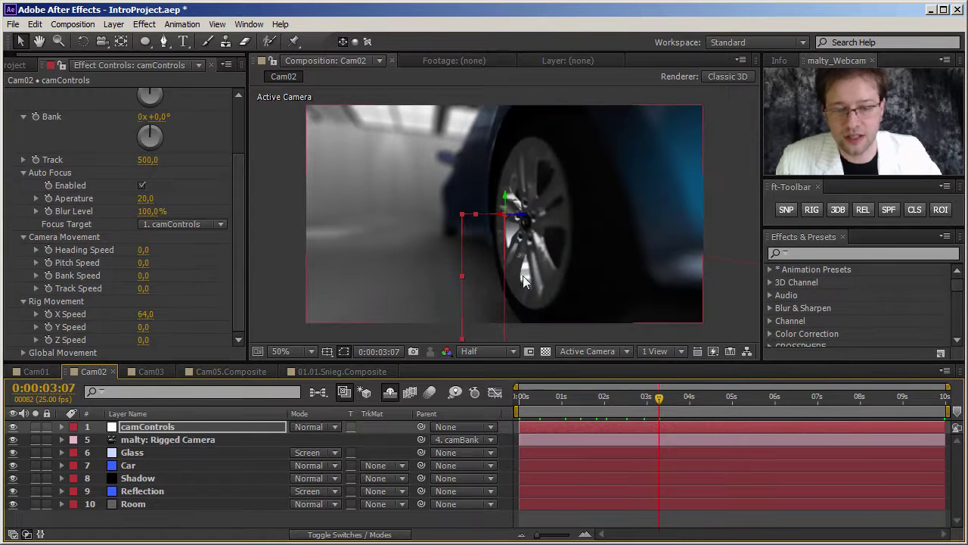
pyautogui.click(687, 409)
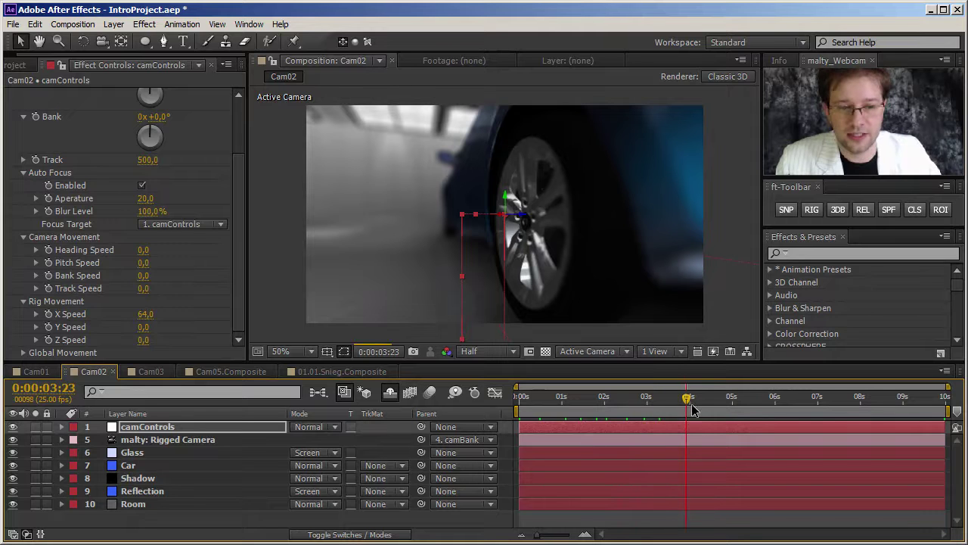
pyautogui.moveTo(733, 401); pyautogui.dragTo(742, 403)
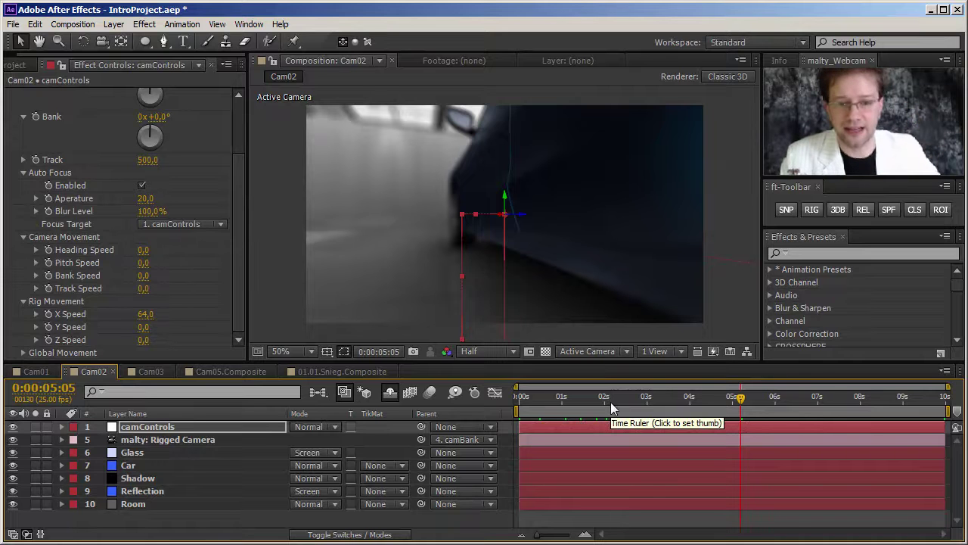
pyautogui.click(511, 398)
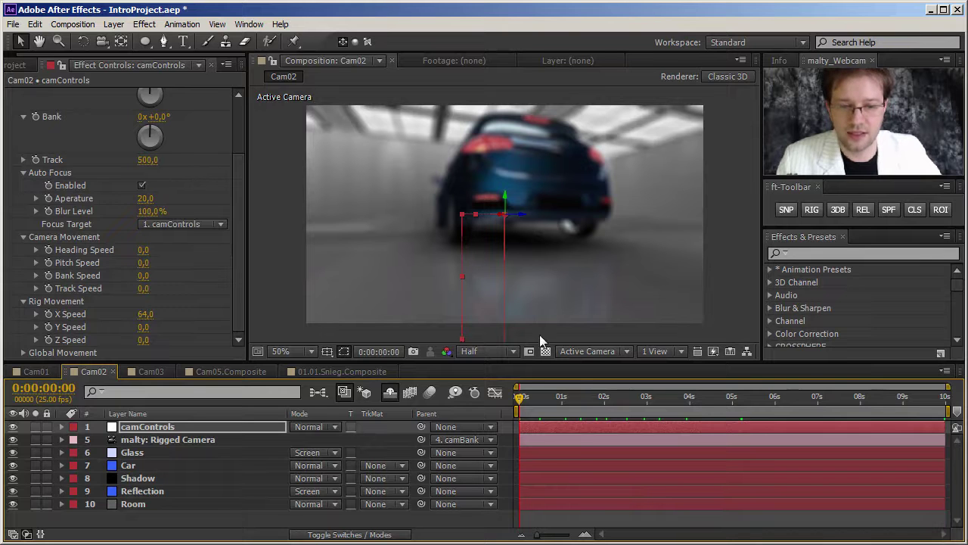
# Set the rig's Bank to -10° at the first frame and check the tilted framing towards the end of the shot.
pyautogui.moveTo(156, 116); pyautogui.dragTo(142, 117)
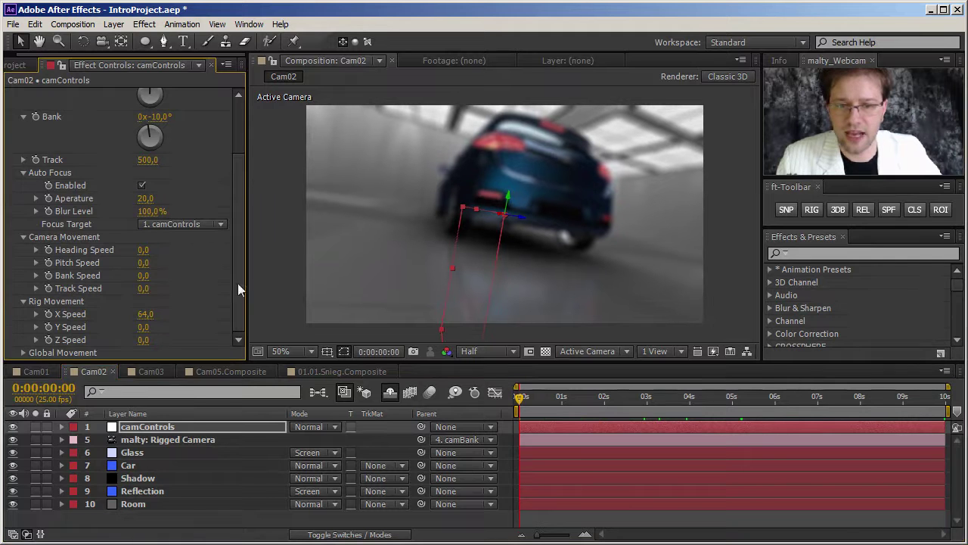
pyautogui.moveTo(924, 396); pyautogui.dragTo(965, 409)
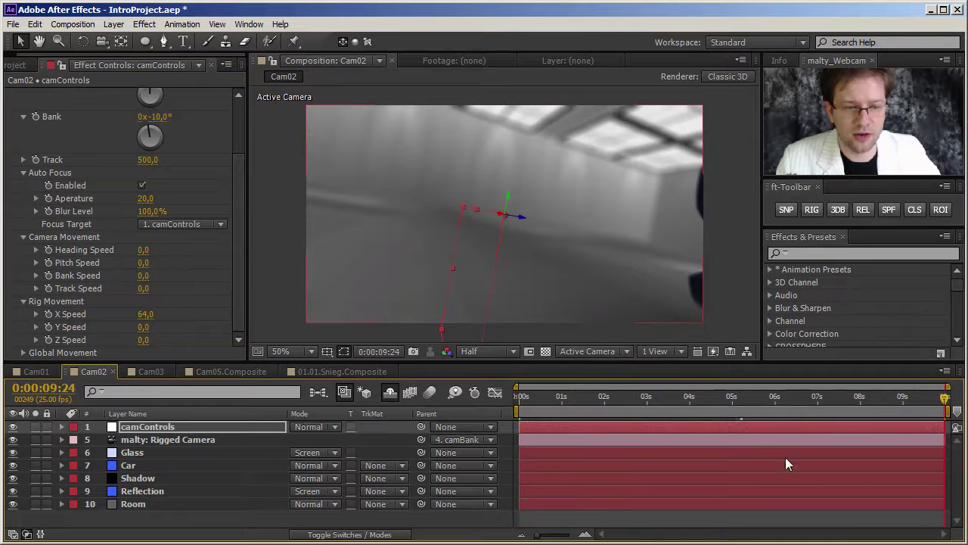
pyautogui.click(823, 397)
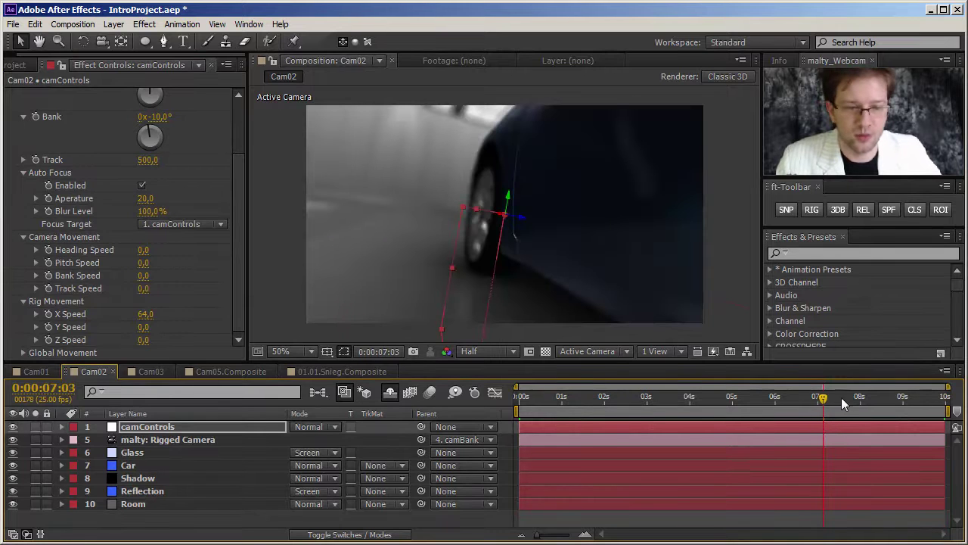
pyautogui.click(854, 397)
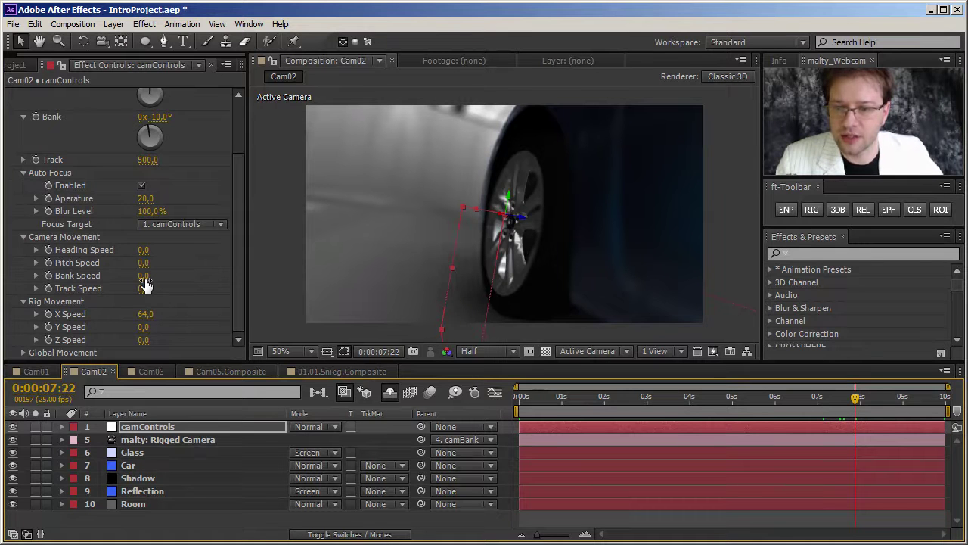
# Set the camera movement's Bank Speed to 2.9 and preview the shot from the first frame.
pyautogui.moveTo(146, 278); pyautogui.dragTo(167, 278)
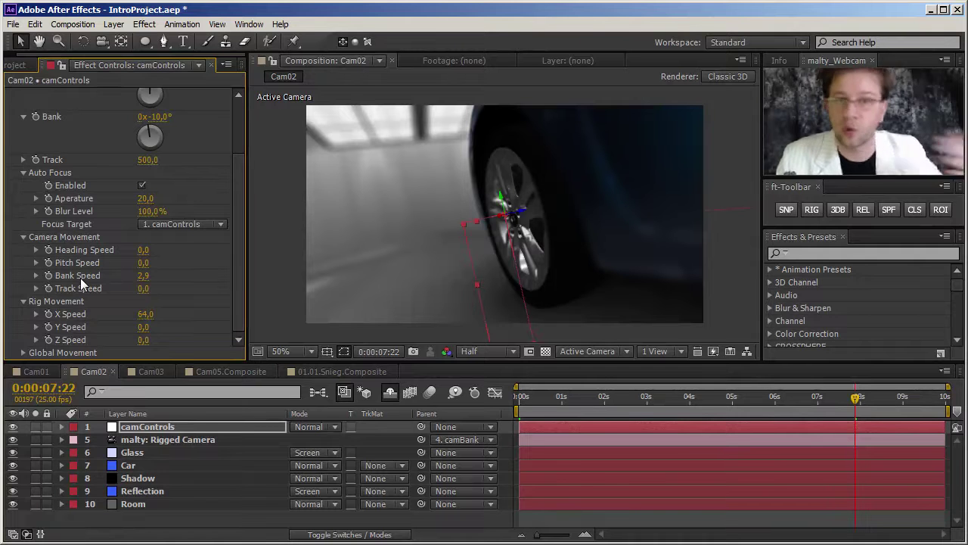
pyautogui.press('Home')
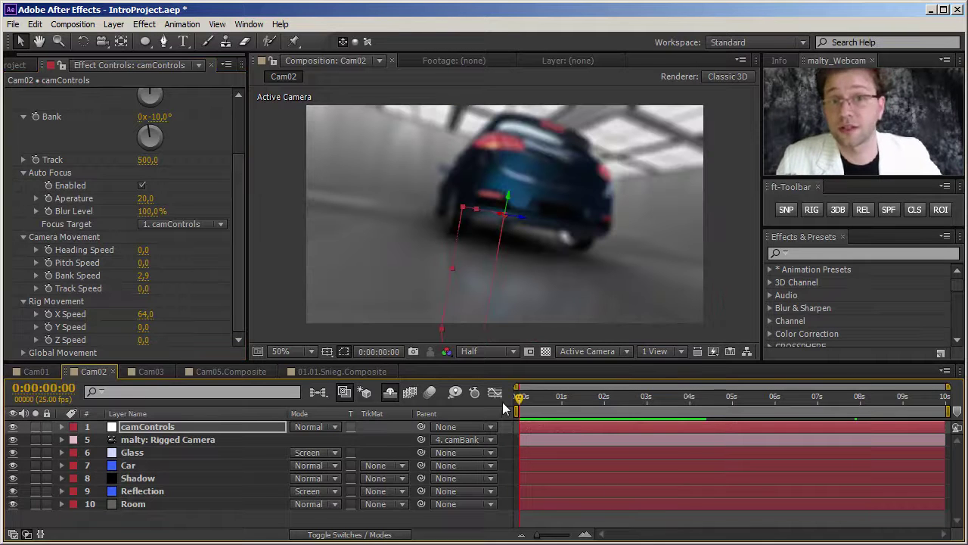
pyautogui.press('KP_0')
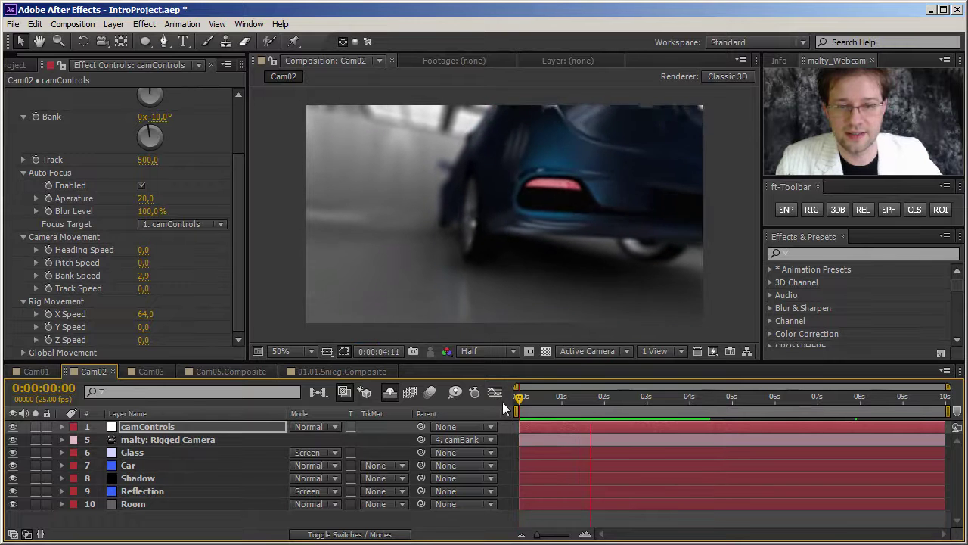
# Stop the preview, review the layers available as the rig's Focus Target, and inspect the Car layer's effect controls.
pyautogui.press('space')
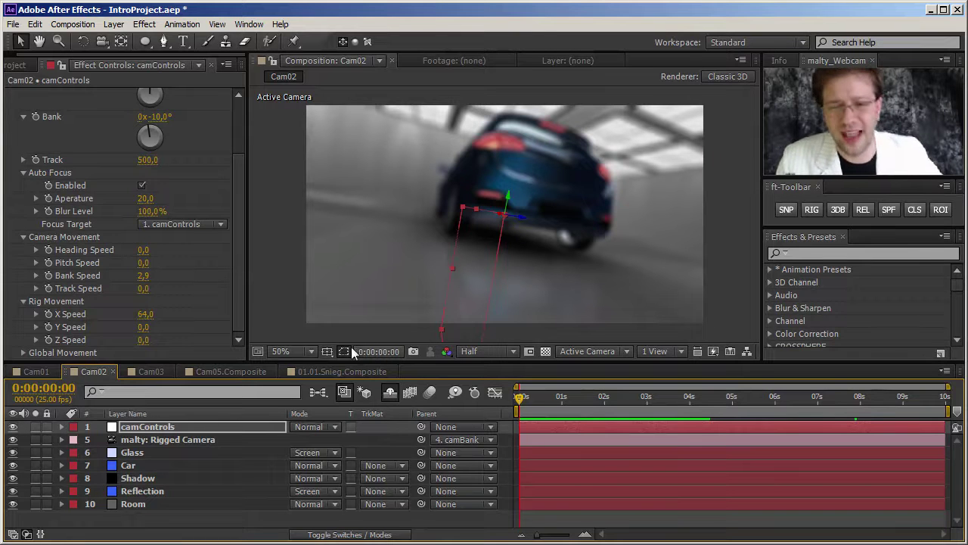
pyautogui.click(215, 224)
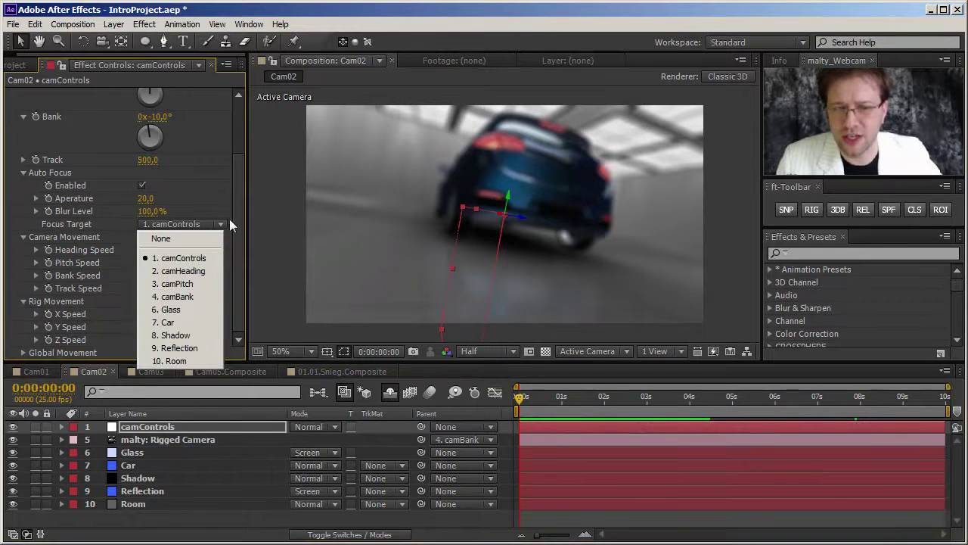
pyautogui.click(230, 219)
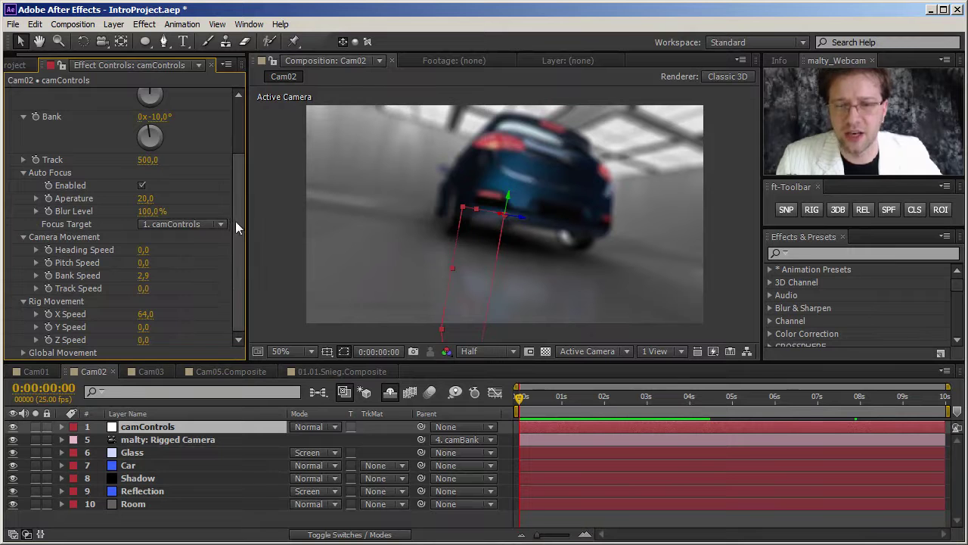
pyautogui.click(161, 466)
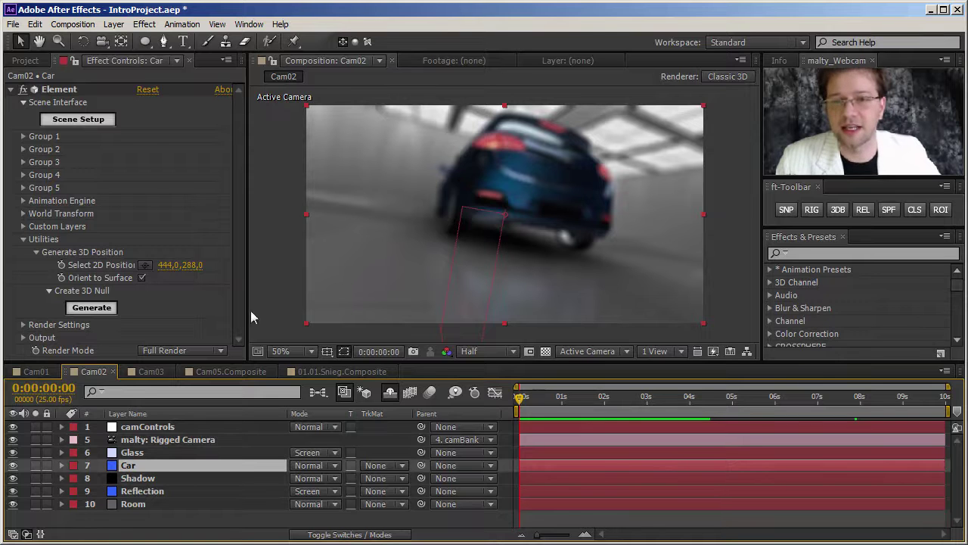
pyautogui.click(168, 428)
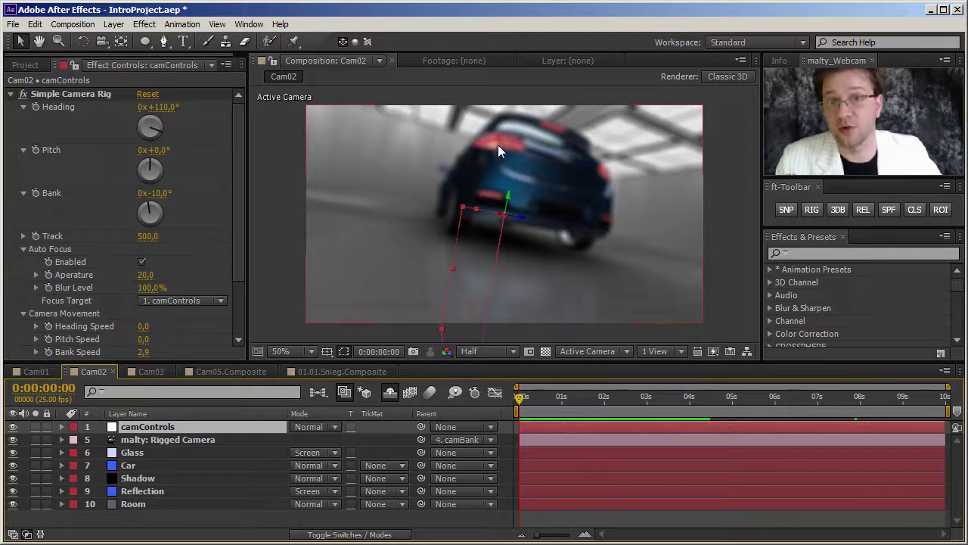
# Open the Cam03 composition and raise the camControls null vertically so the camera sits above the floor.
pyautogui.click(27, 65)
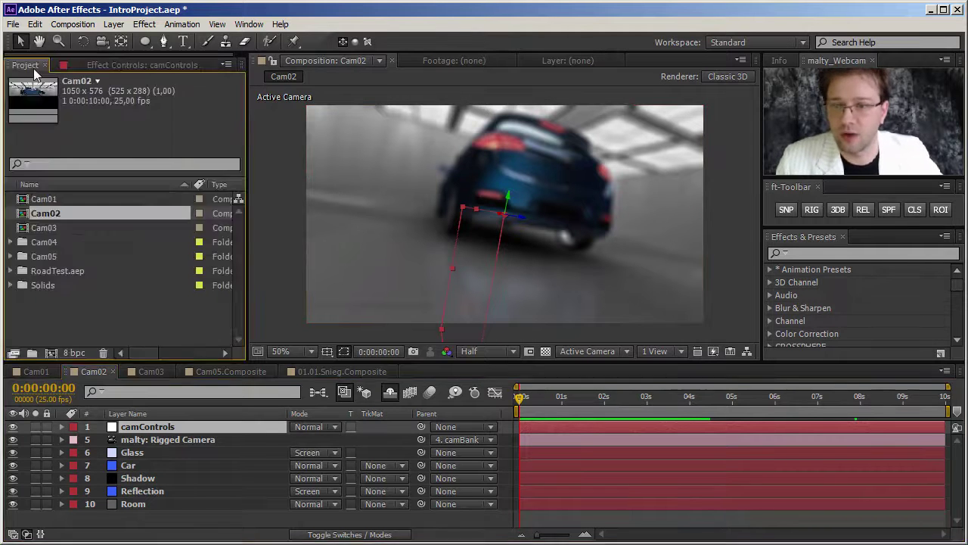
pyautogui.click(44, 228)
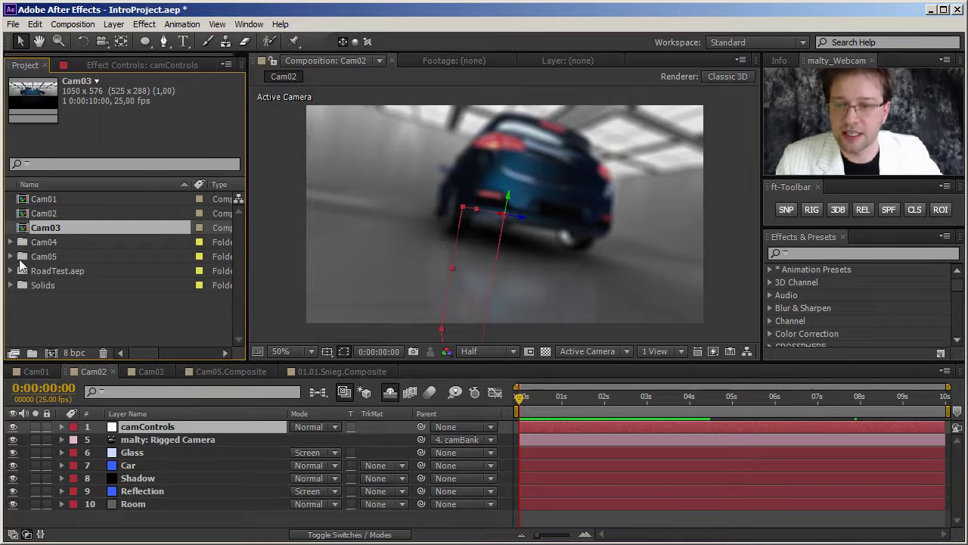
pyautogui.doubleClick(43, 228)
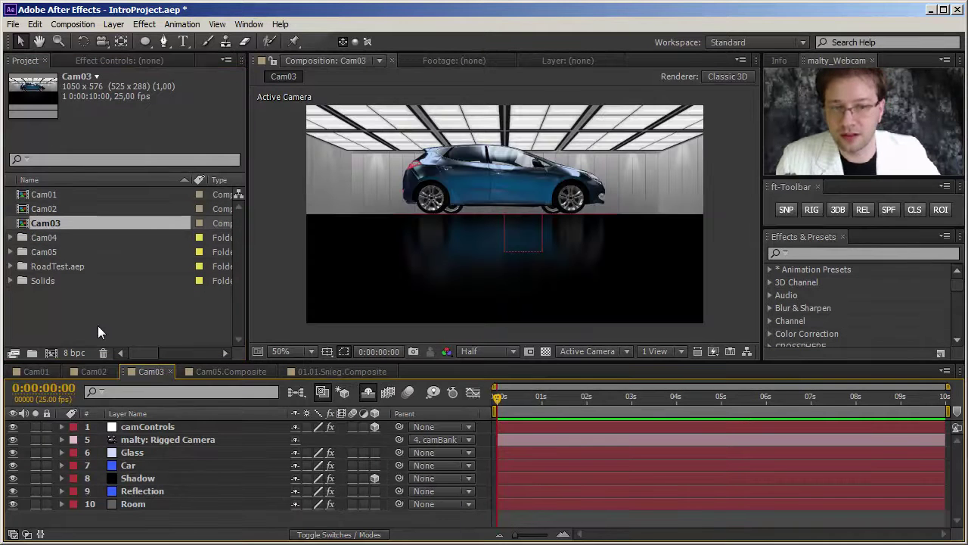
pyautogui.click(165, 431)
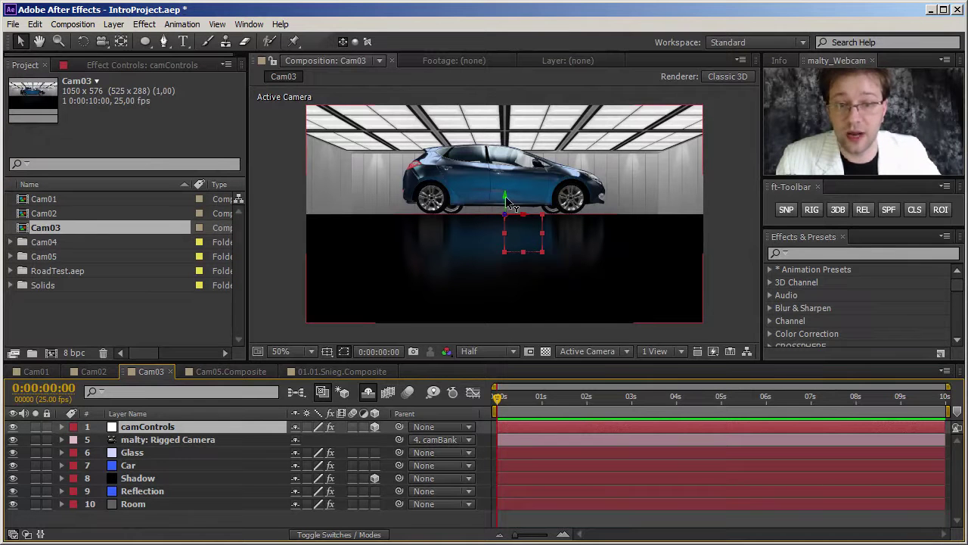
pyautogui.moveTo(508, 201); pyautogui.dragTo(508, 176)
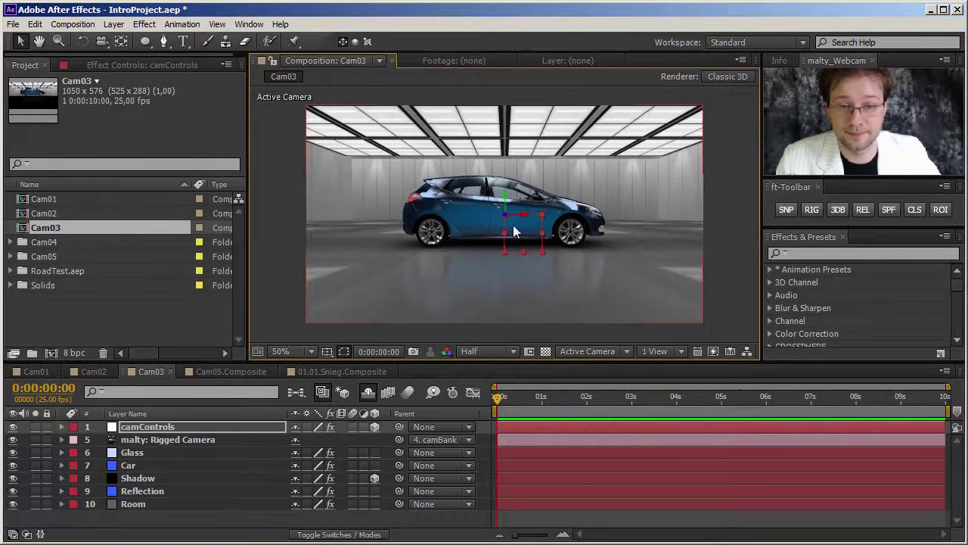
# Set the Cam03 rig's Heading to -89° and Track to 220 for a close view of the car's front.
pyautogui.click(119, 67)
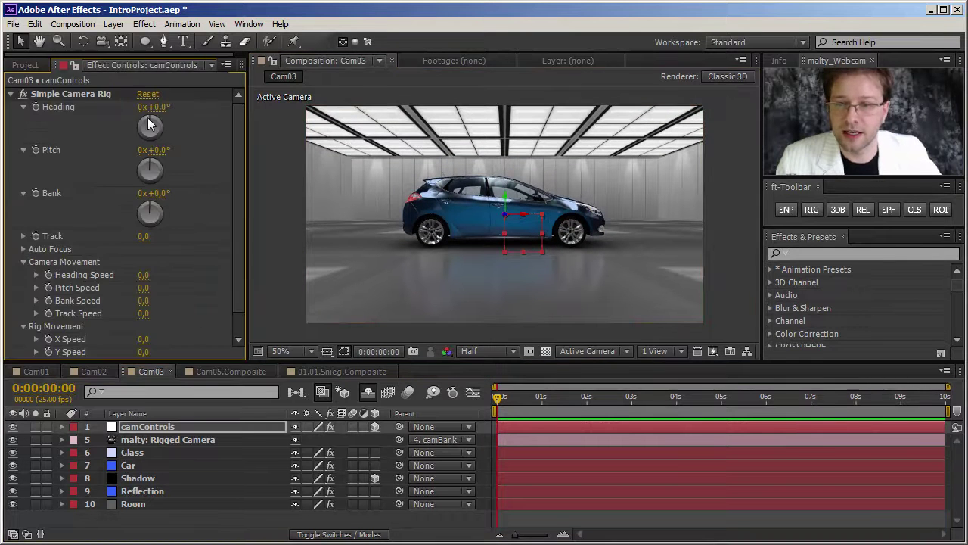
pyautogui.moveTo(151, 107); pyautogui.dragTo(97, 112)
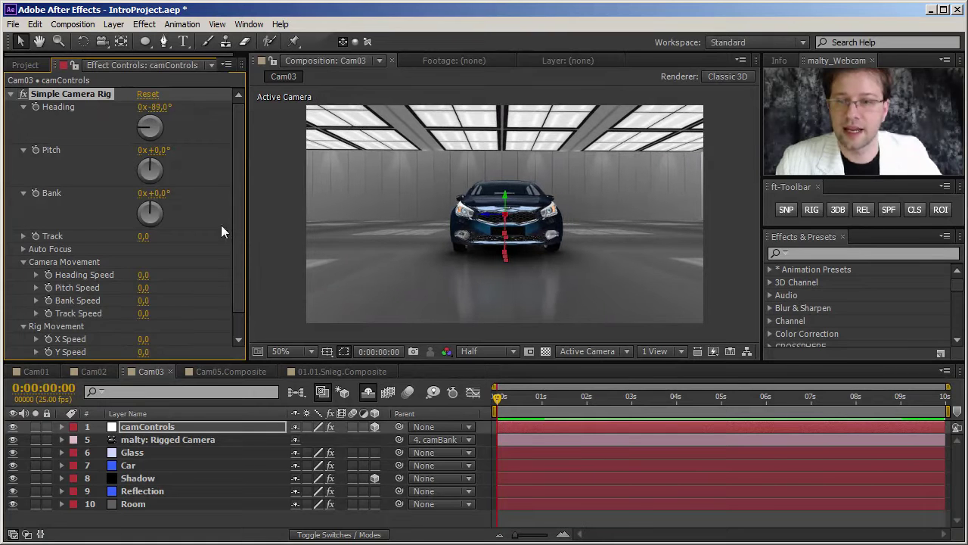
pyautogui.moveTo(142, 237); pyautogui.dragTo(170, 252)
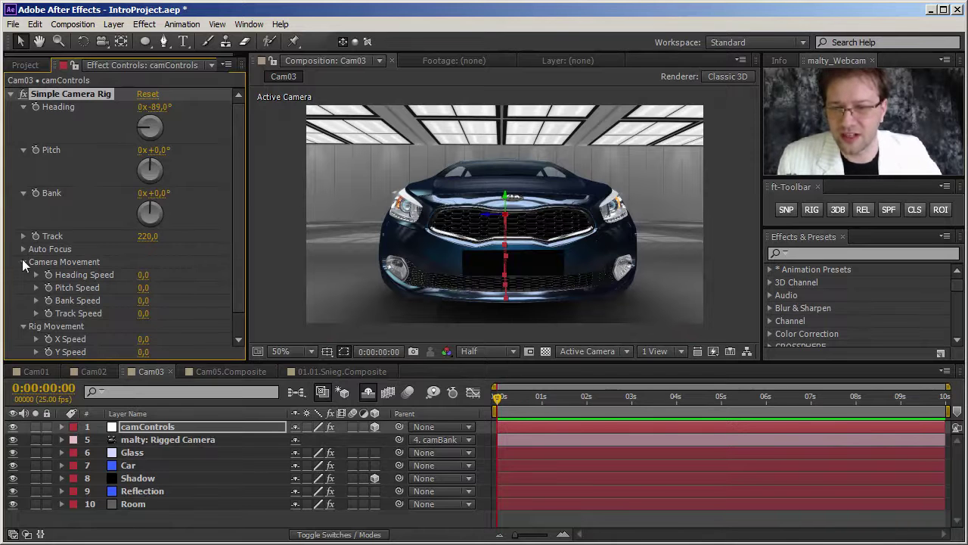
# Collapse the rig's Camera Movement and Rig Movement groups, expand Global Movement, and try switching Use Global Settings on and off.
pyautogui.moveTo(238, 268); pyautogui.dragTo(237, 296)
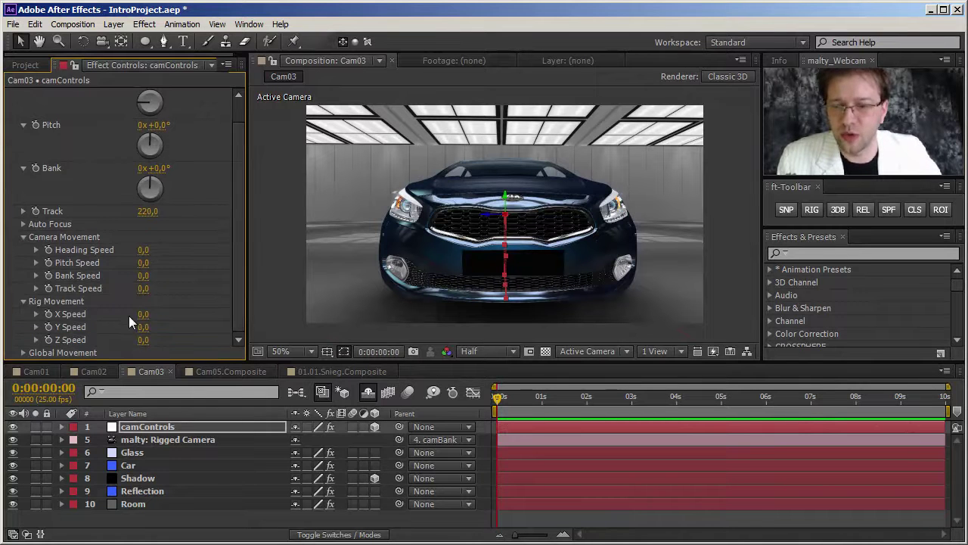
pyautogui.click(23, 238)
pyautogui.click(21, 275)
pyautogui.click(22, 287)
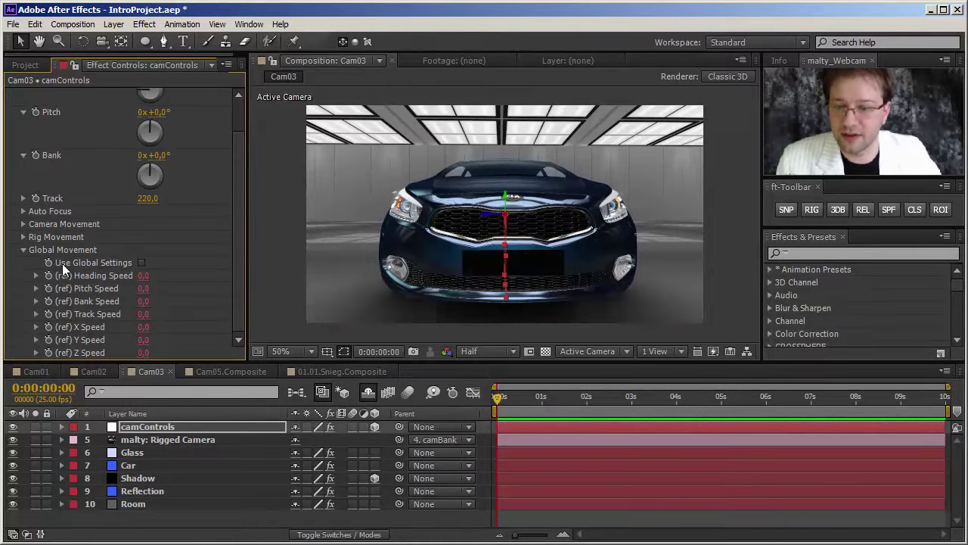
pyautogui.click(142, 262)
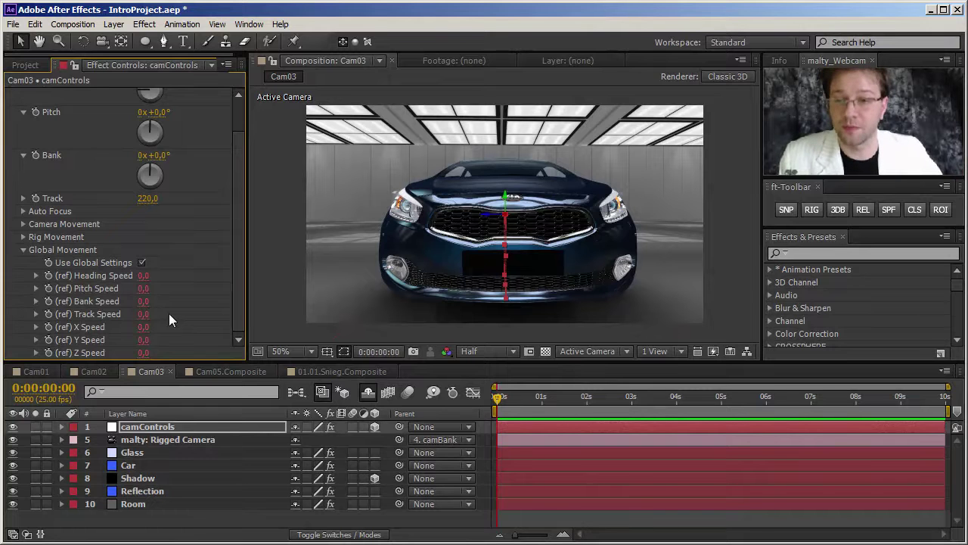
pyautogui.click(144, 263)
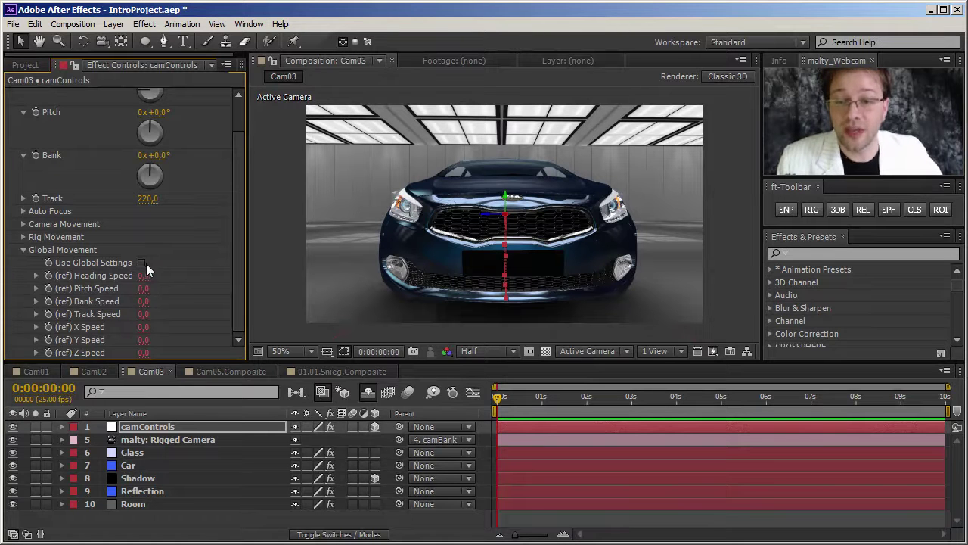
# Create the (SCR) Settings composition with the RIG script while no layer is selected, and show camGlobal's effect controls.
pyautogui.click(29, 66)
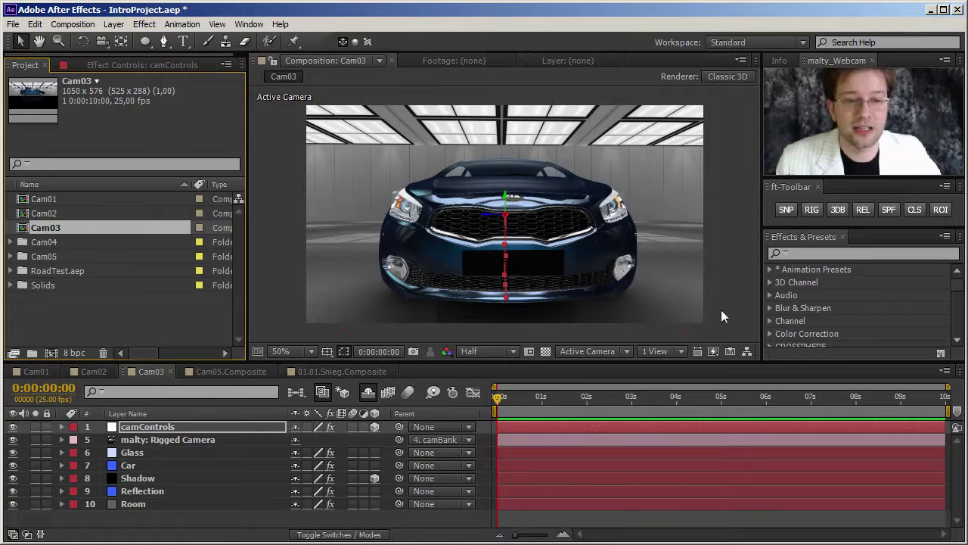
pyautogui.click(258, 526)
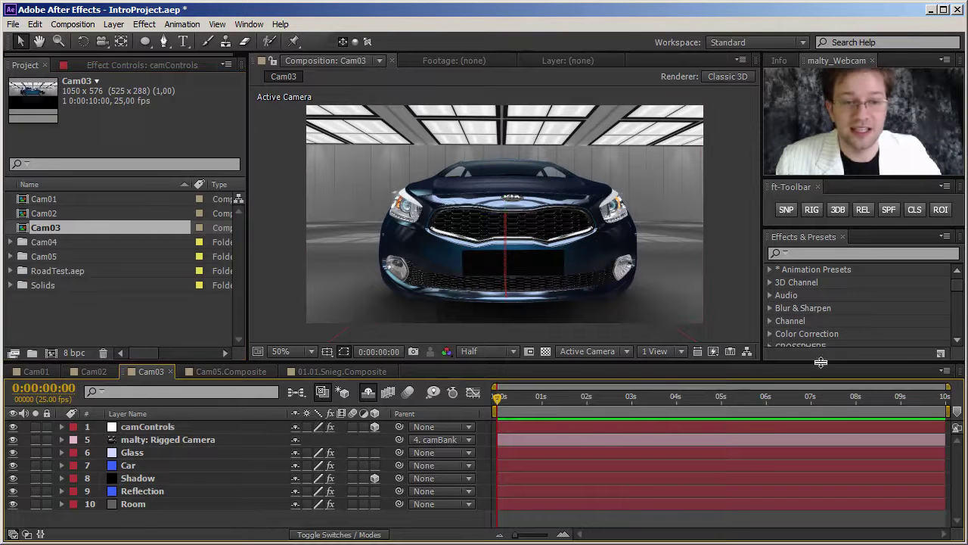
pyautogui.click(814, 212)
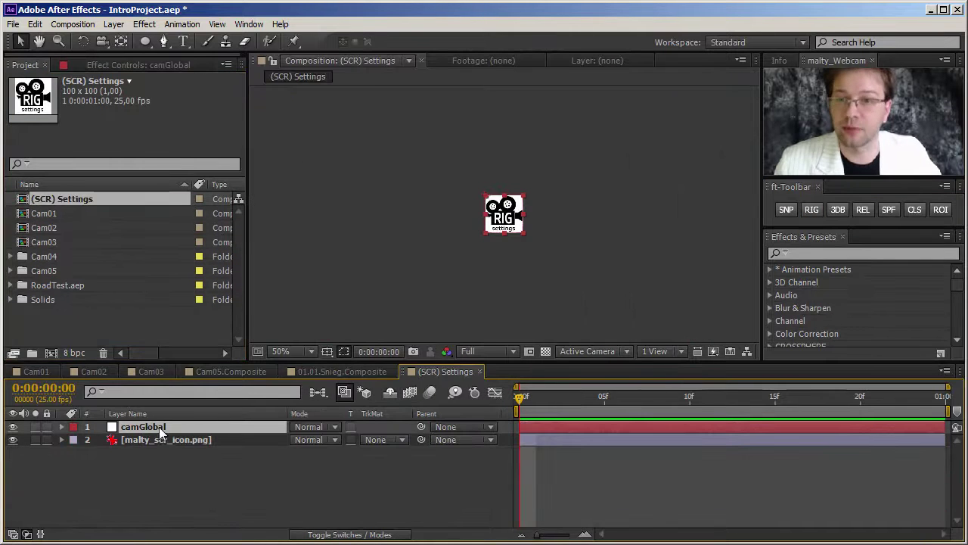
pyautogui.click(149, 67)
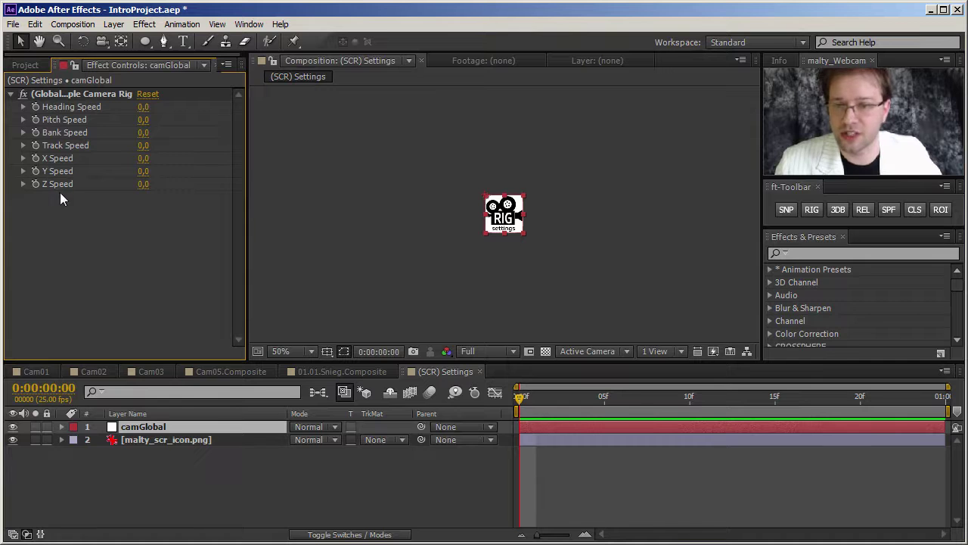
# Set camGlobal's Bank Speed to -2.
pyautogui.click(143, 108)
pyautogui.click(133, 208)
pyautogui.click(143, 132)
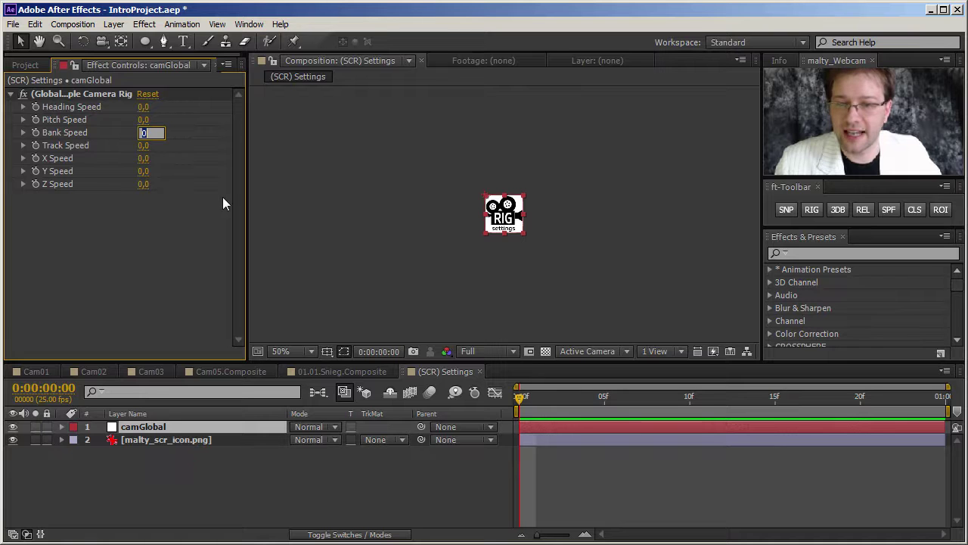
pyautogui.write('-')
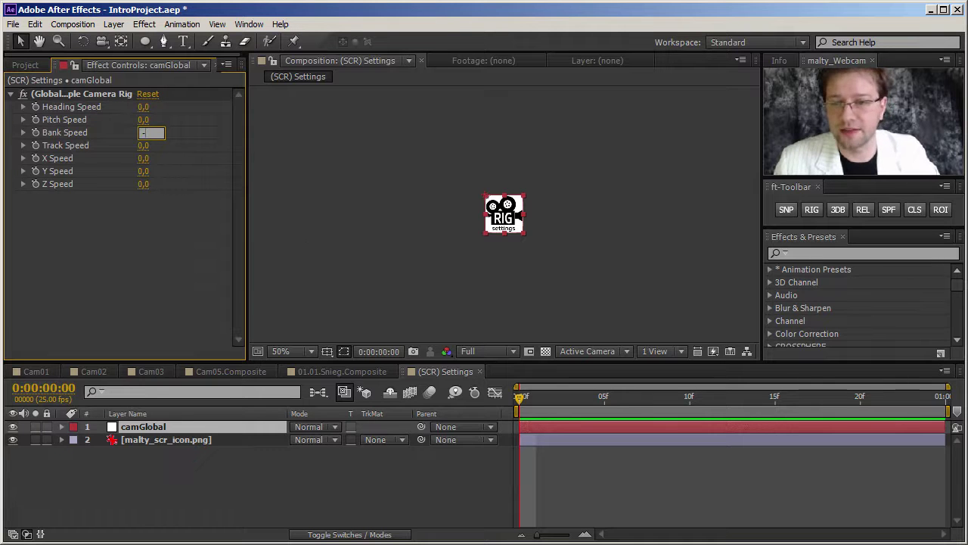
pyautogui.write('2')
pyautogui.press('Return')
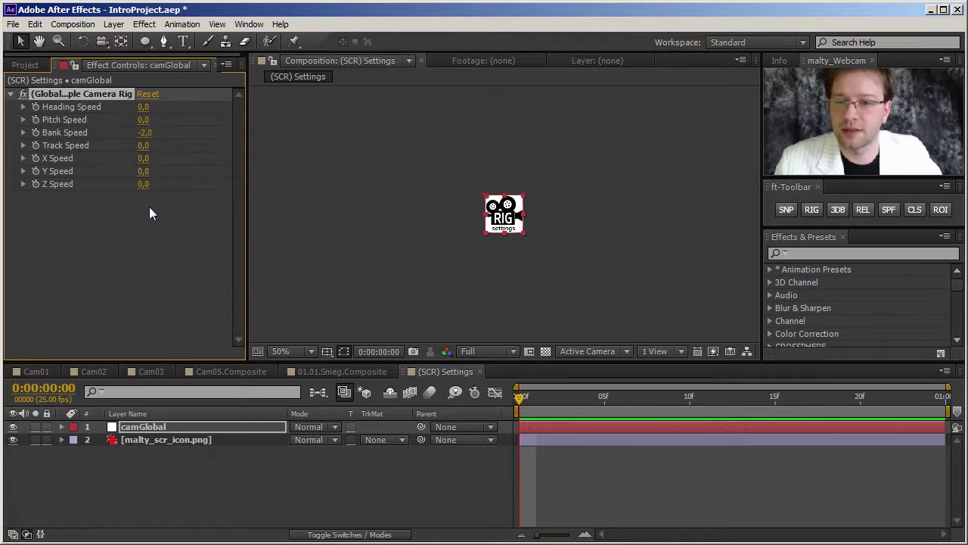
# Set camGlobal's Y Speed to -5 and Heading Speed to 30.
pyautogui.click(143, 172)
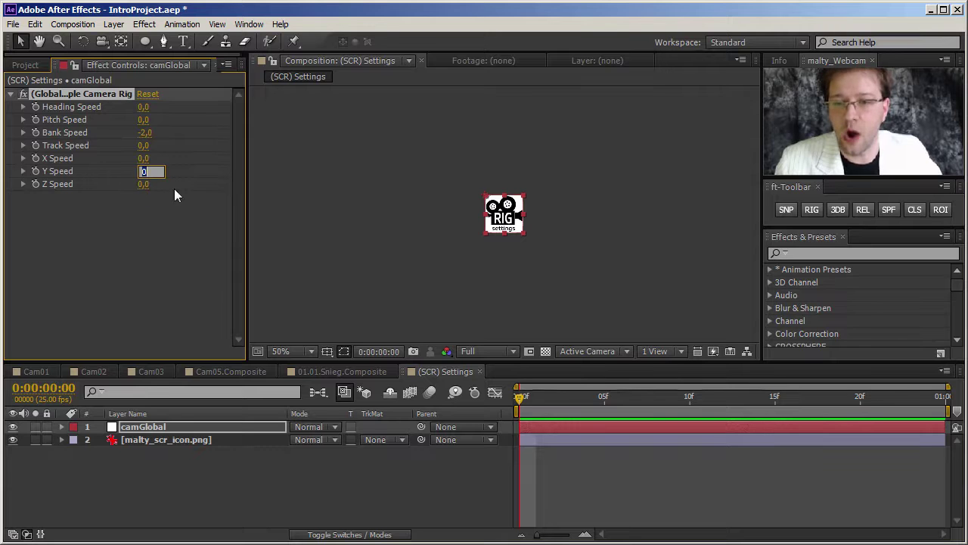
pyautogui.write('-5')
pyautogui.press('Return')
pyautogui.click(144, 107)
pyautogui.write('30')
pyautogui.press('Return')
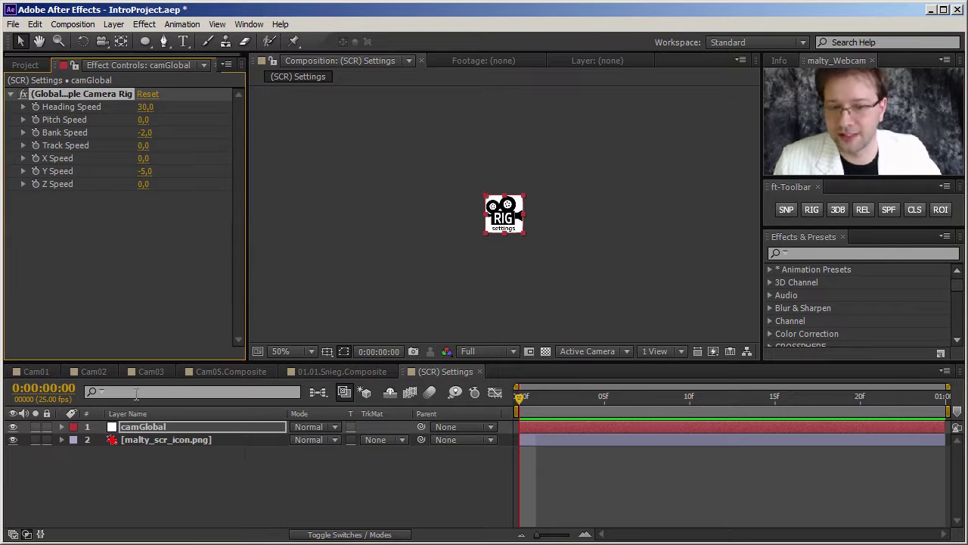
# Return to Cam03, examine the reference speeds in camControls' Global Movement, and scrub the timeline to about 5 seconds.
pyautogui.click(155, 371)
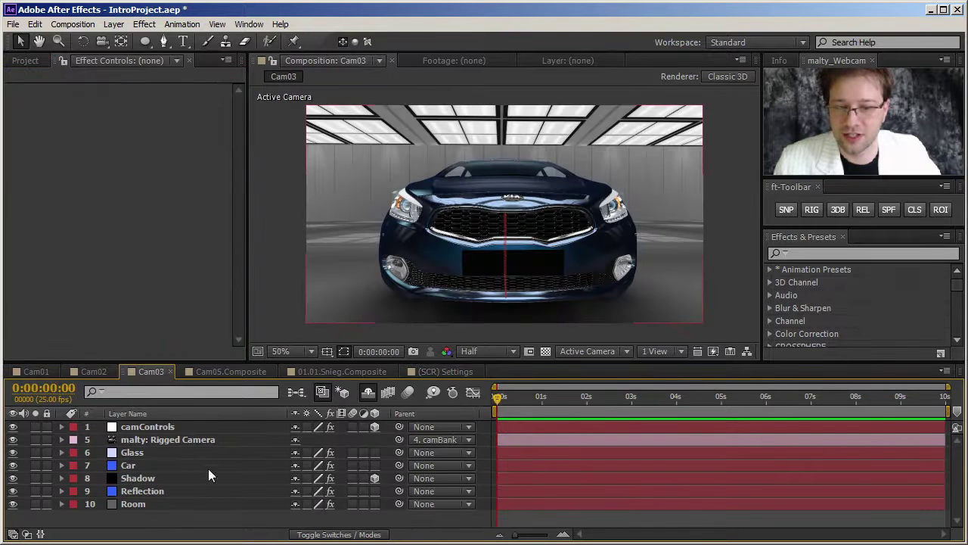
pyautogui.click(147, 427)
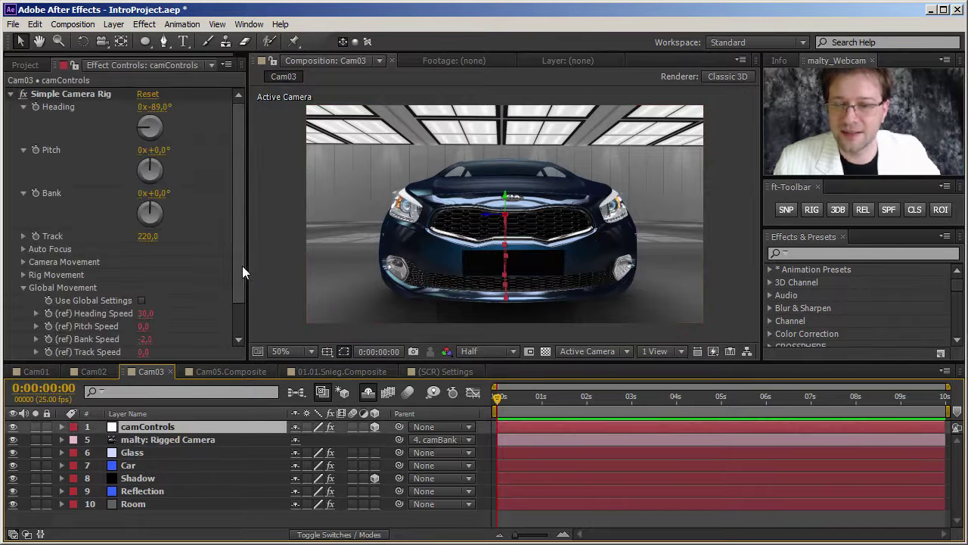
pyautogui.moveTo(241, 265); pyautogui.dragTo(239, 308)
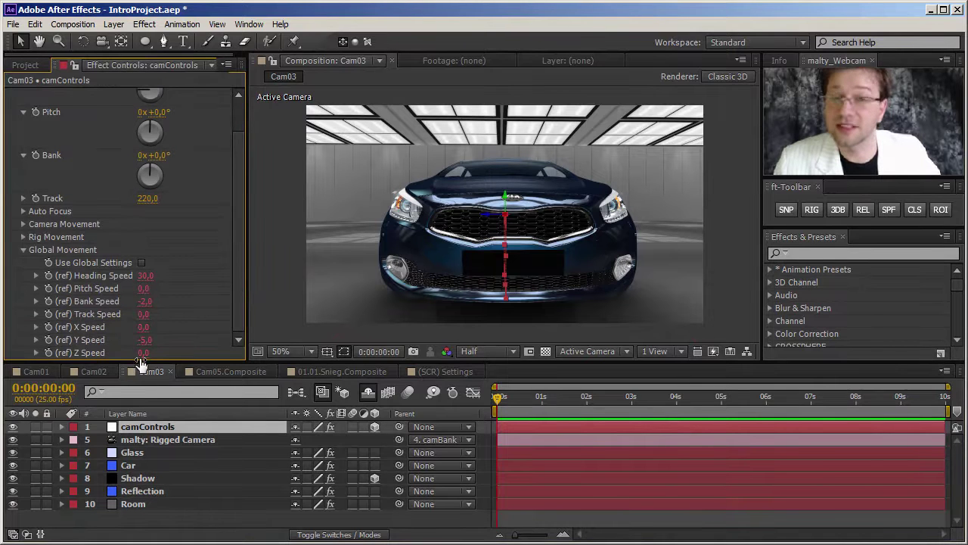
pyautogui.moveTo(506, 397); pyautogui.dragTo(720, 404)
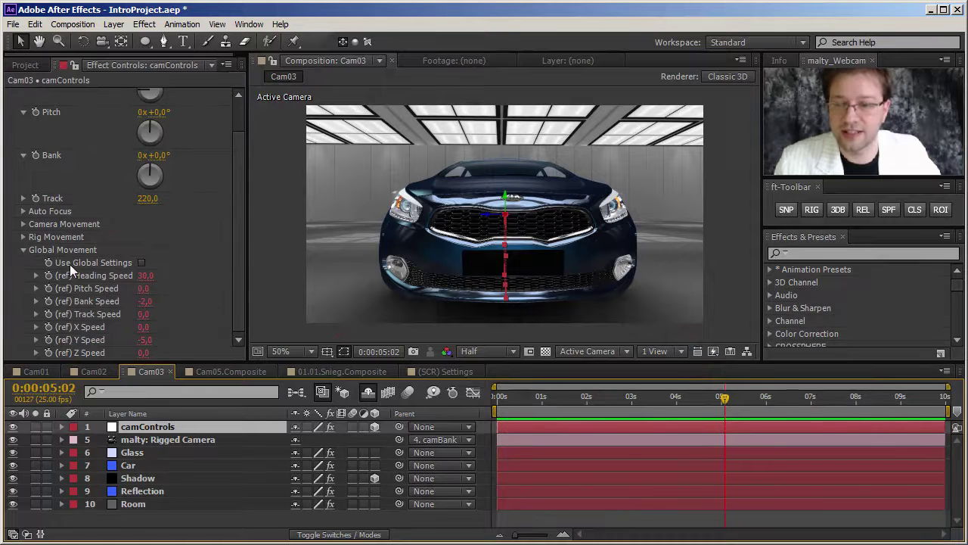
# Enable Use Global Settings for the Cam03 rig at the first frame and scrub to about 3 seconds to check the motion.
pyautogui.click(501, 396)
pyautogui.click(142, 262)
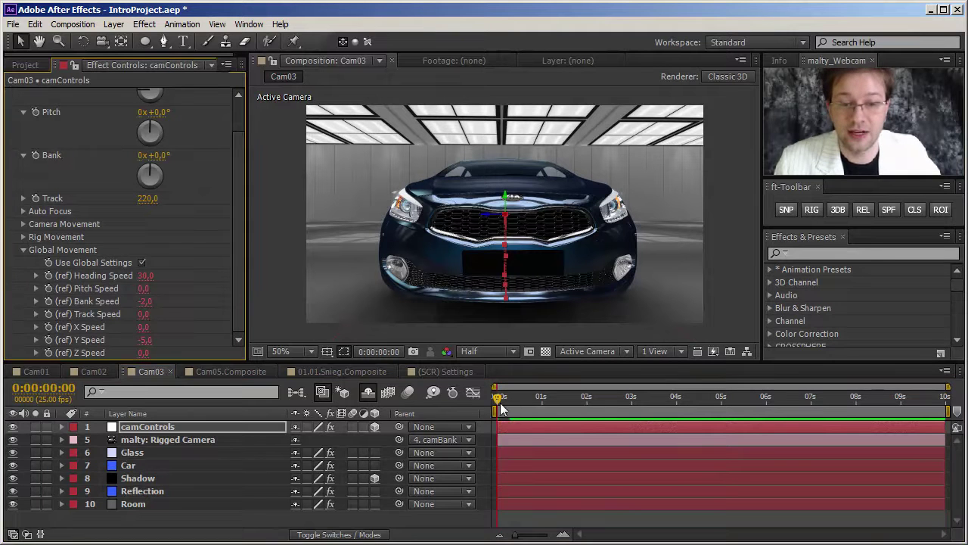
pyautogui.moveTo(501, 405); pyautogui.dragTo(642, 405)
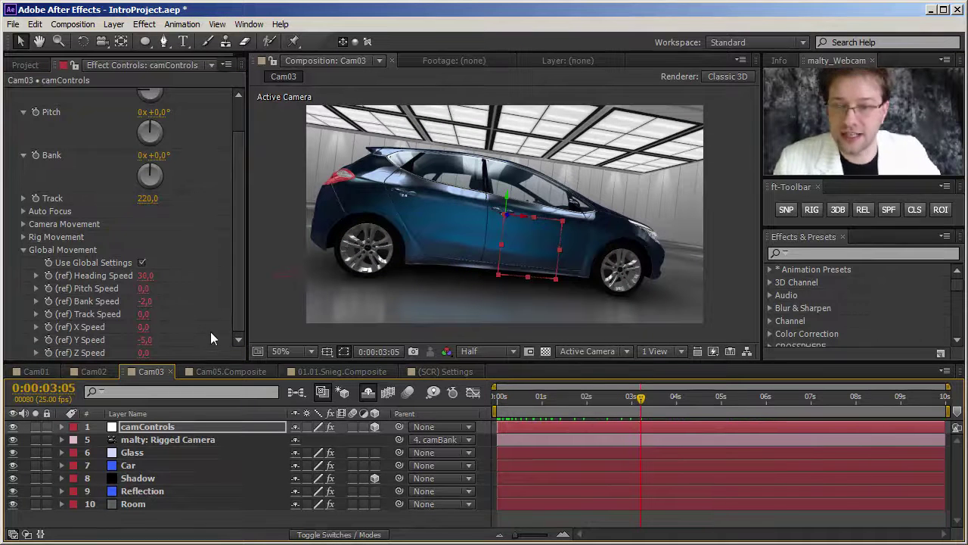
# Set the Cam03 rig's Heading to -47° and expand Camera Movement and Rig Movement to compare their speeds with Global Movement.
pyautogui.moveTo(238, 276); pyautogui.dragTo(238, 195)
pyautogui.moveTo(161, 115); pyautogui.dragTo(193, 112)
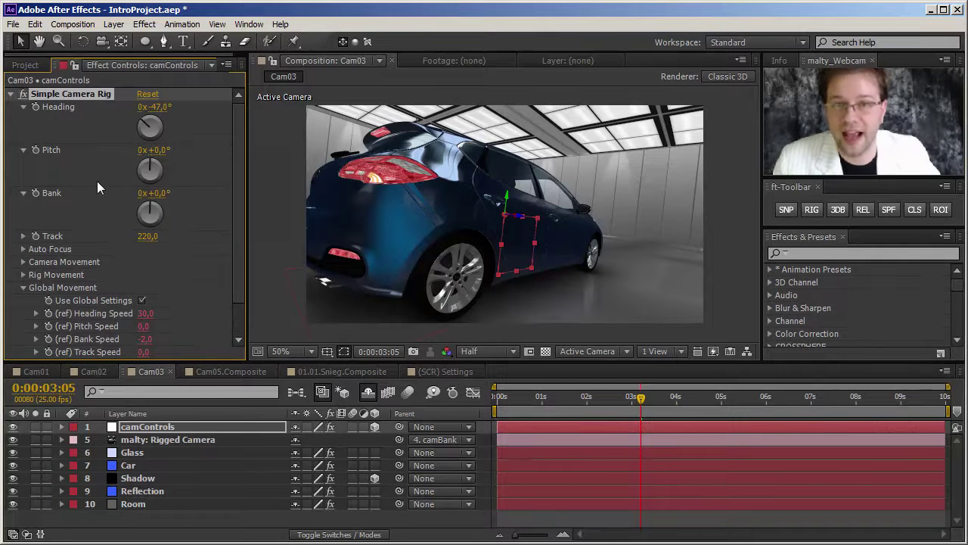
pyautogui.click(22, 262)
pyautogui.click(23, 326)
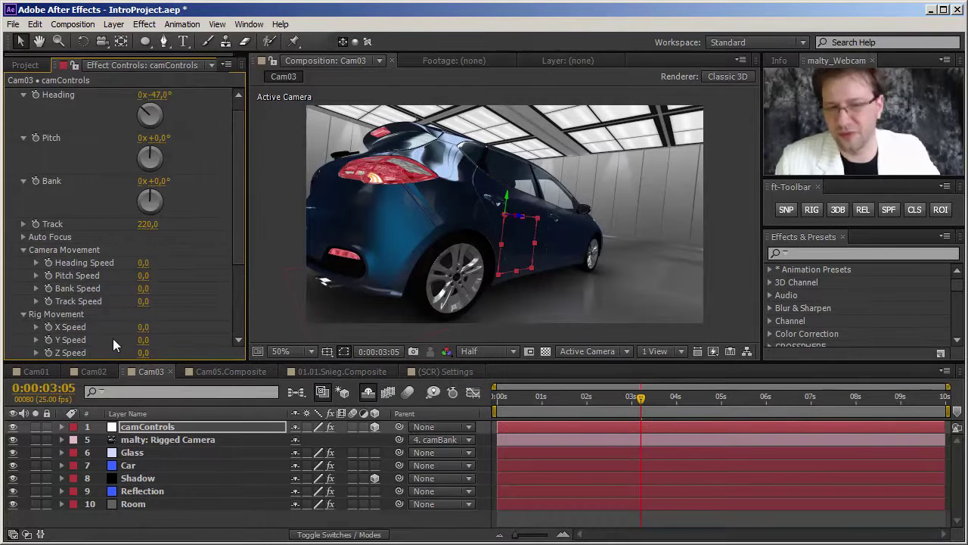
pyautogui.moveTo(238, 259); pyautogui.dragTo(238, 348)
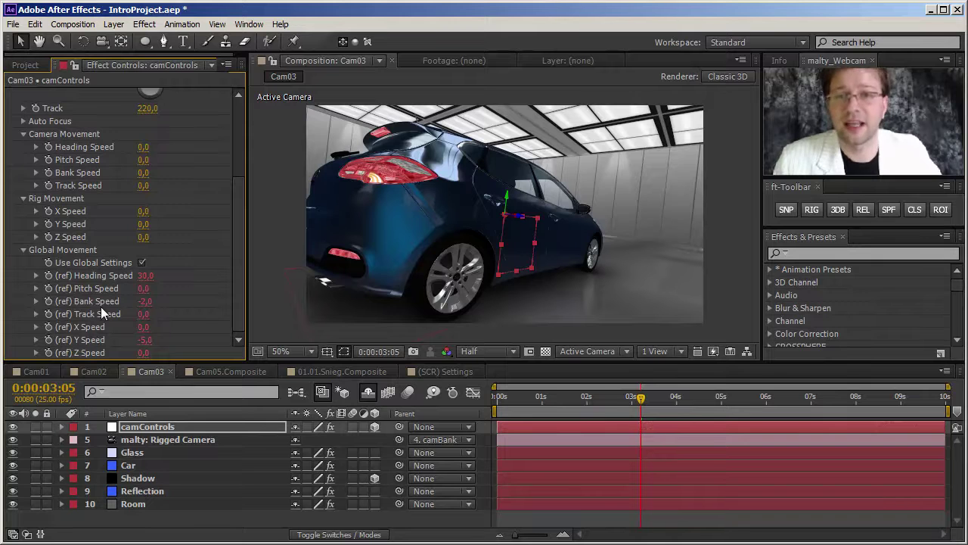
# Set the Cam03 rig's Camera Movement Bank Speed to 2 and scrub to about 3 seconds to check the tilt.
pyautogui.click(143, 173)
pyautogui.write('2')
pyautogui.press('Return')
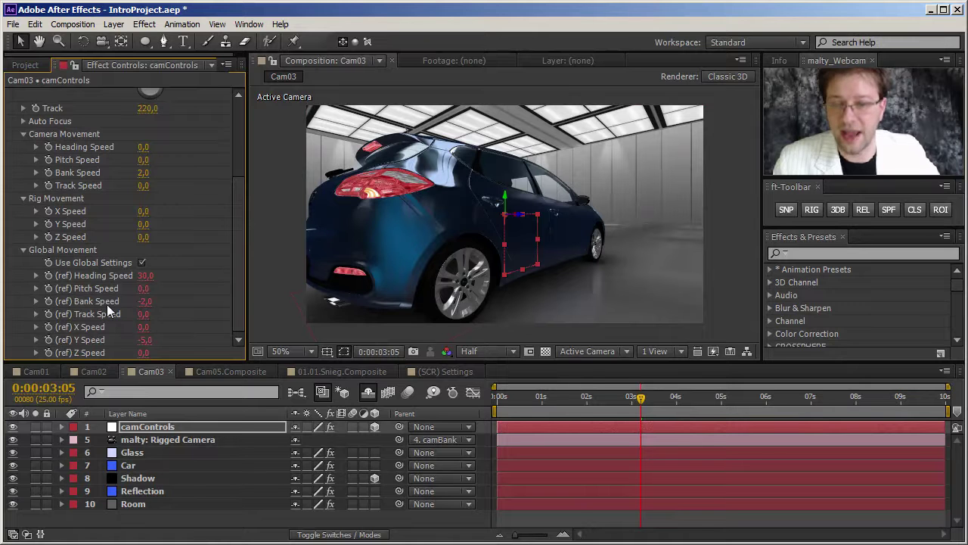
pyautogui.moveTo(620, 398)
pyautogui.mouseDown()
pyautogui.moveTo(540, 400)
pyautogui.moveTo(628, 401)
pyautogui.mouseUp()
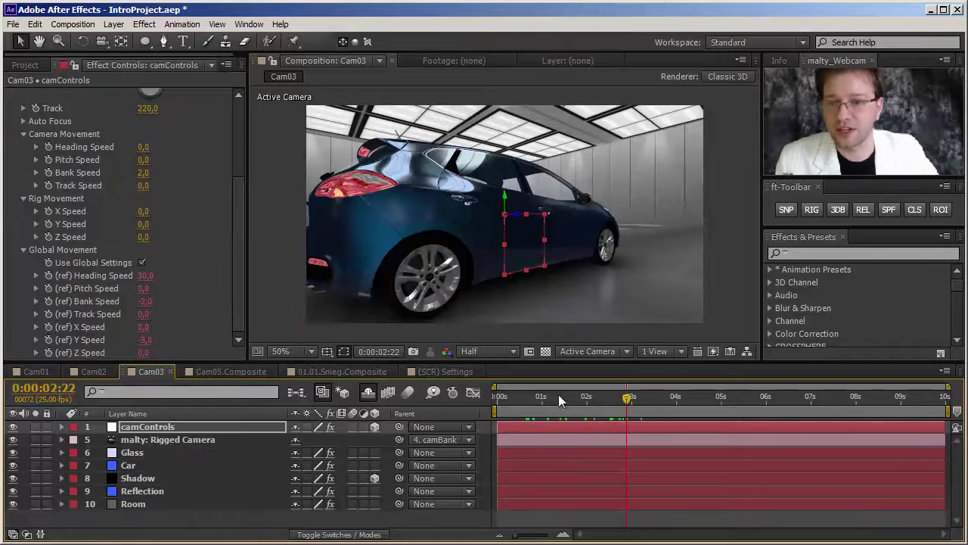
# Set the Cam03 rig's Camera Movement Bank Speed to 4 and scrub to about 9 seconds to check the motion.
pyautogui.click(143, 173)
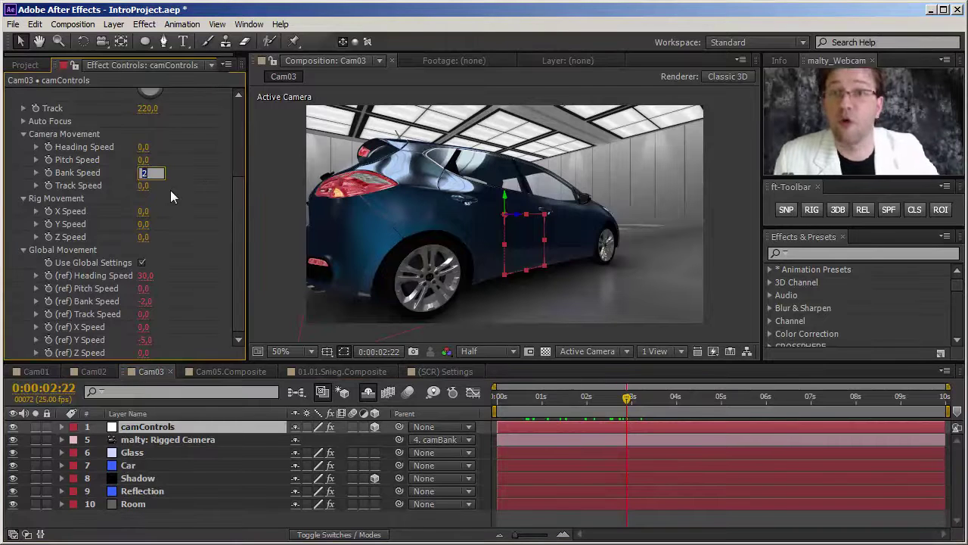
pyautogui.write('4')
pyautogui.press('Return')
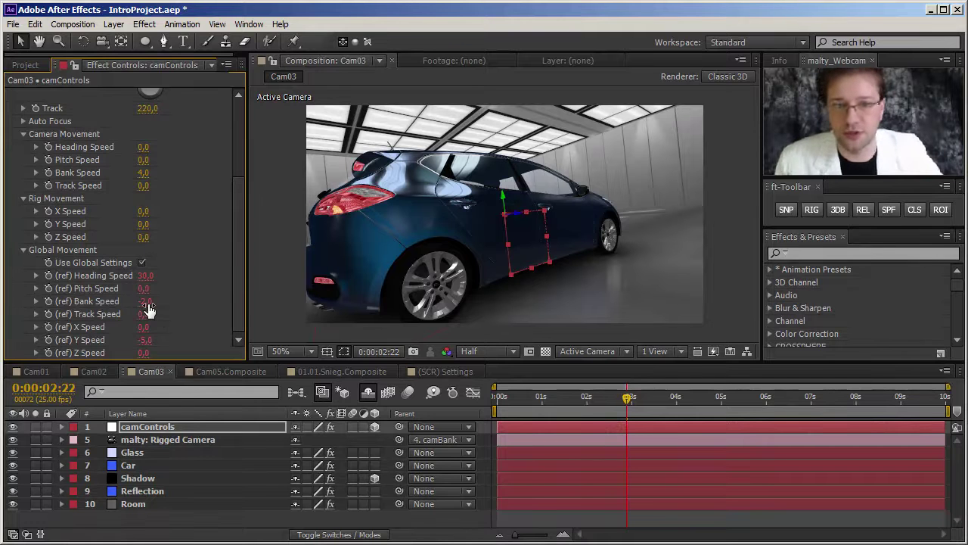
pyautogui.moveTo(535, 393); pyautogui.dragTo(899, 396)
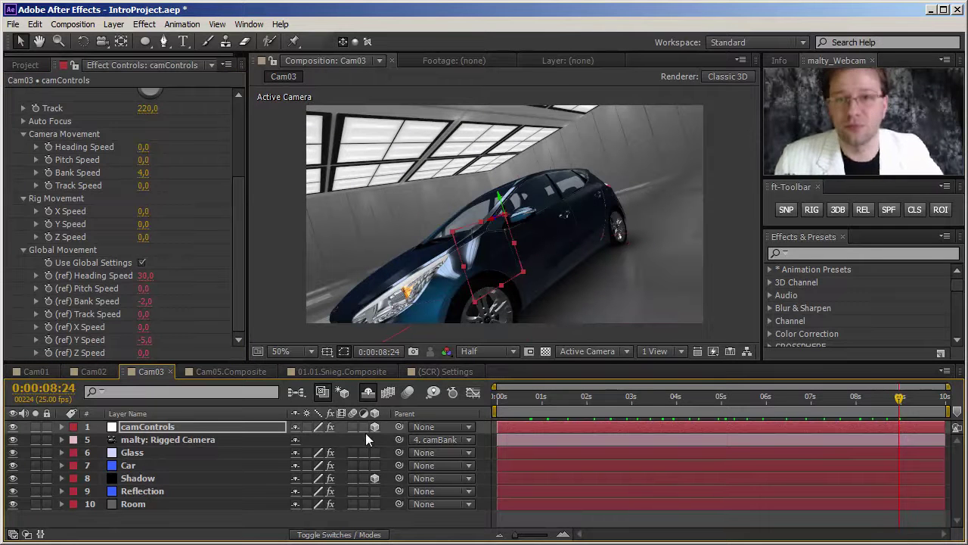
# Open Cam04.Composite from the project's Cam04 folder and point out its nested Cam04.Car and Cam04.Lights layers.
pyautogui.click(26, 65)
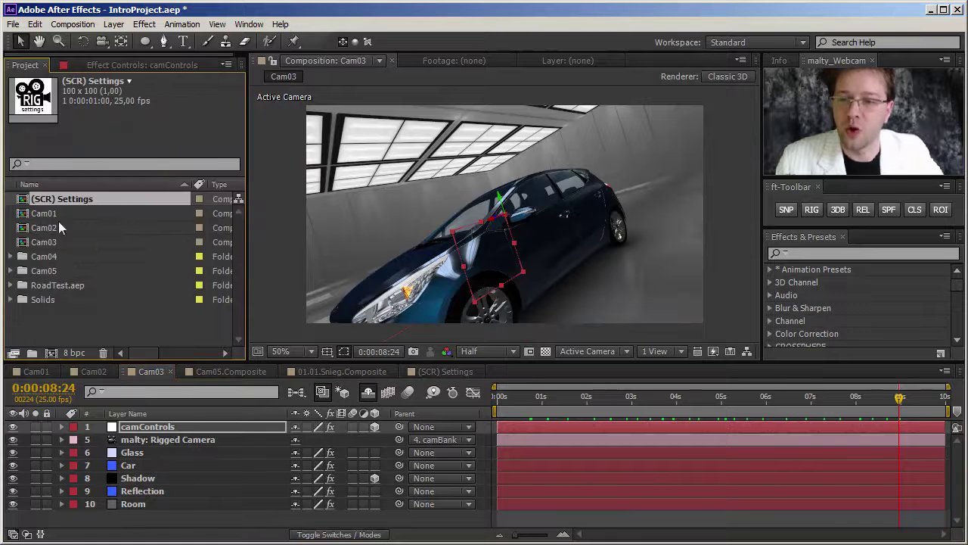
pyautogui.click(12, 257)
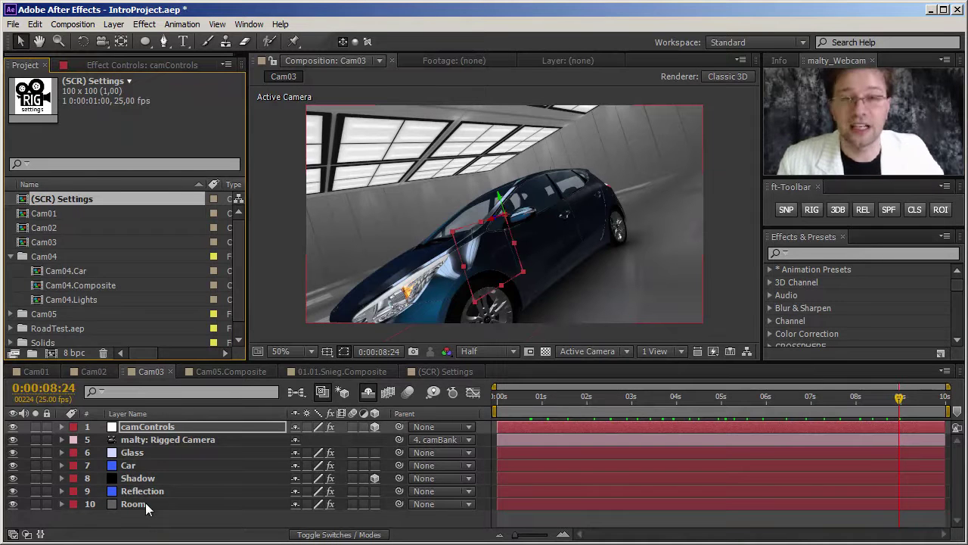
pyautogui.doubleClick(42, 287)
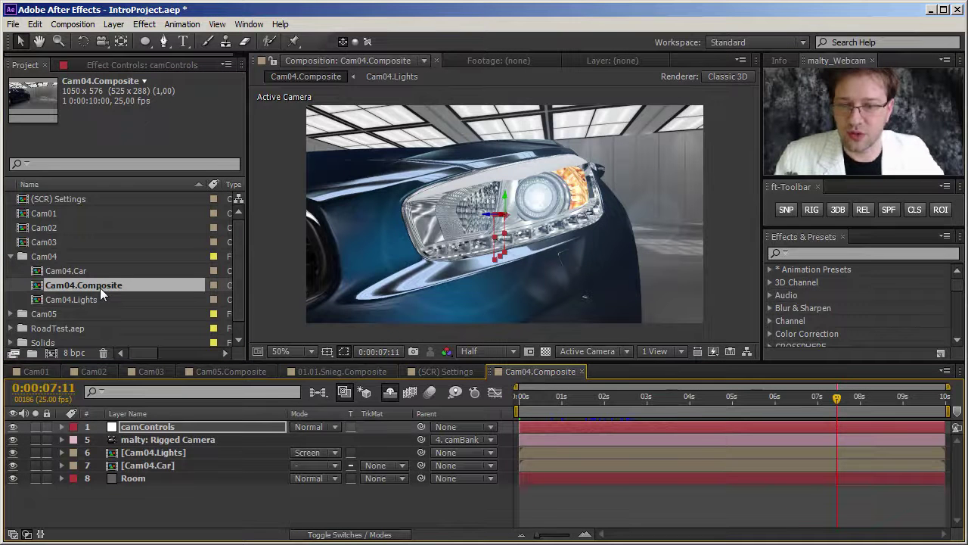
pyautogui.click(140, 466)
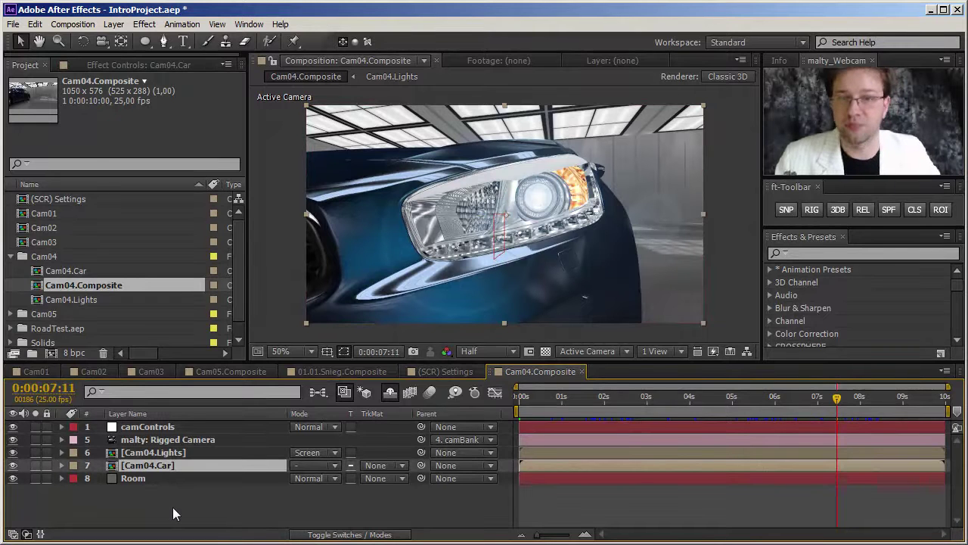
pyautogui.click(167, 455)
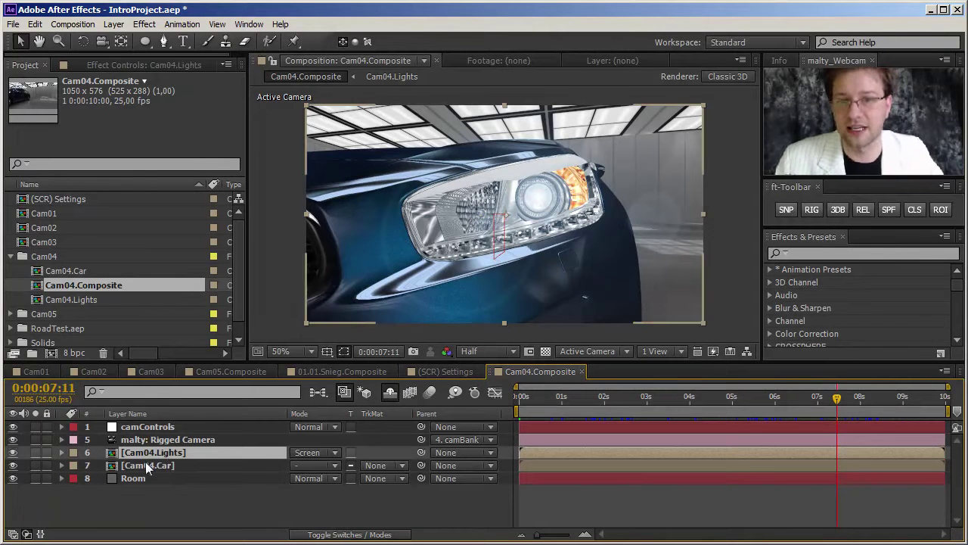
# Open the Cam04.Lights precomp, scrub to about 7 seconds and examine its Element Position and Black Solid 10 layers.
pyautogui.doubleClick(112, 452)
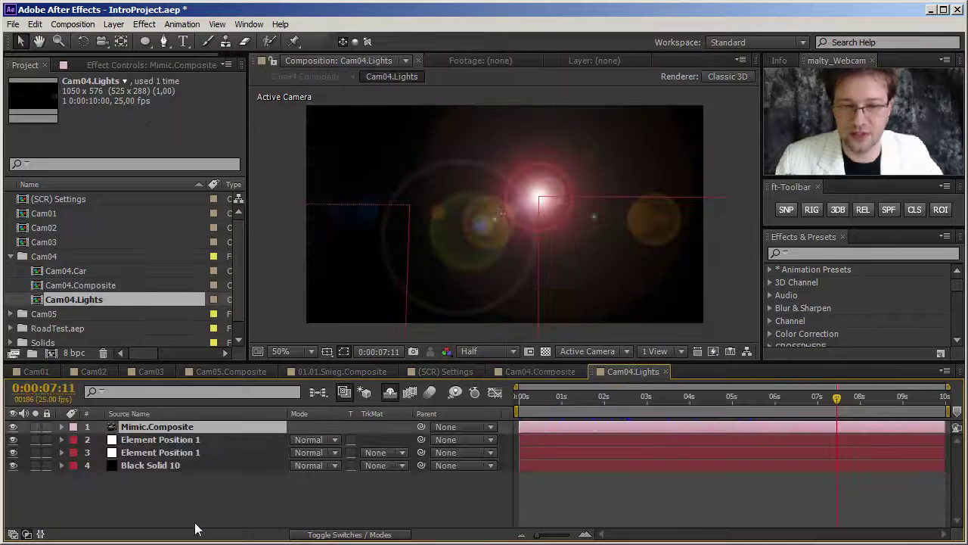
pyautogui.moveTo(541, 407); pyautogui.dragTo(814, 405)
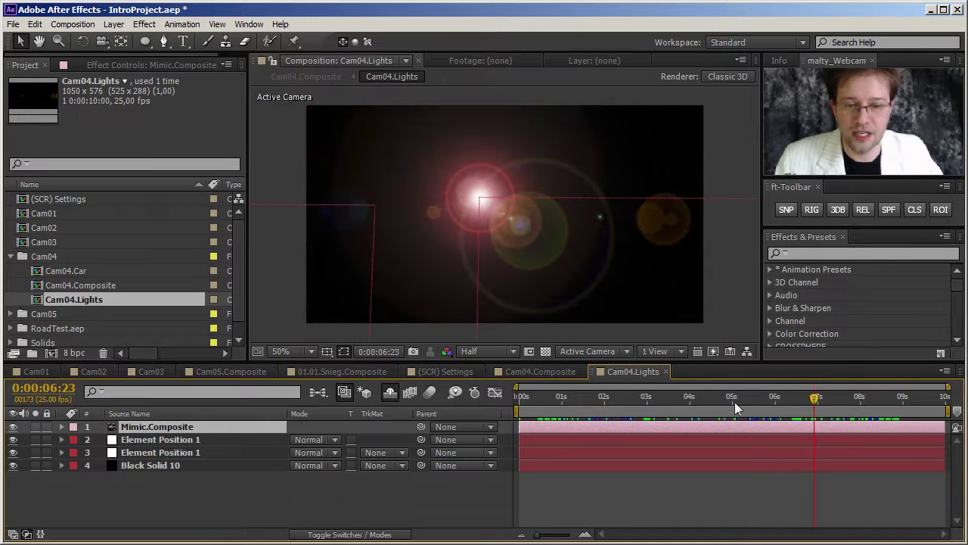
pyautogui.click(178, 439)
pyautogui.click(176, 453)
pyautogui.click(151, 465)
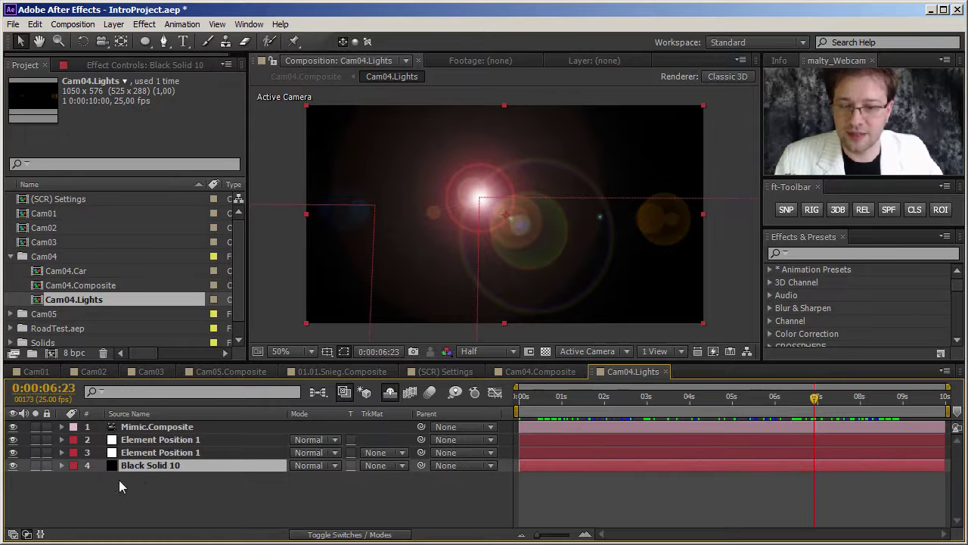
# Examine Black Solid 10's two Lens Flare effects while scrubbing, check the Element Position nulls, and close Cam04.Lights.
pyautogui.click(116, 65)
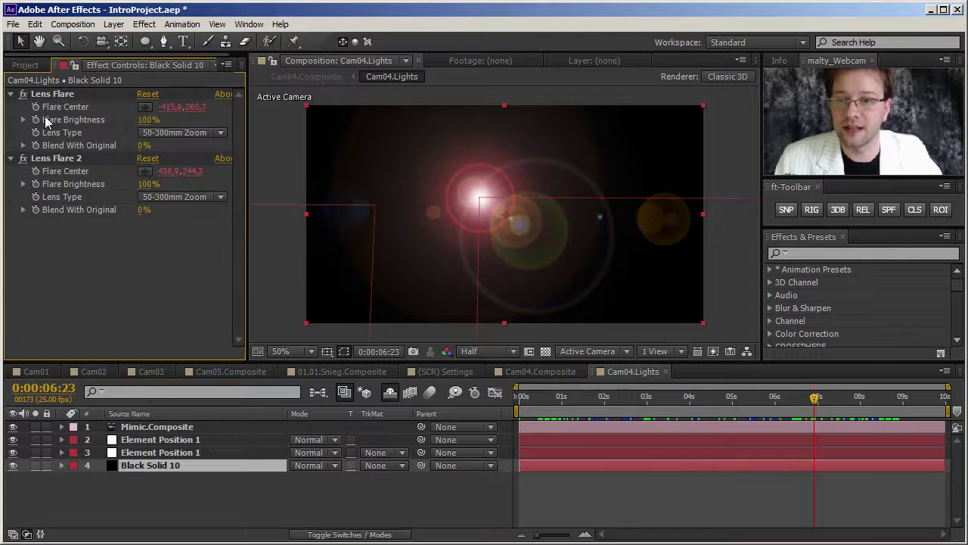
pyautogui.moveTo(707, 403); pyautogui.dragTo(904, 403)
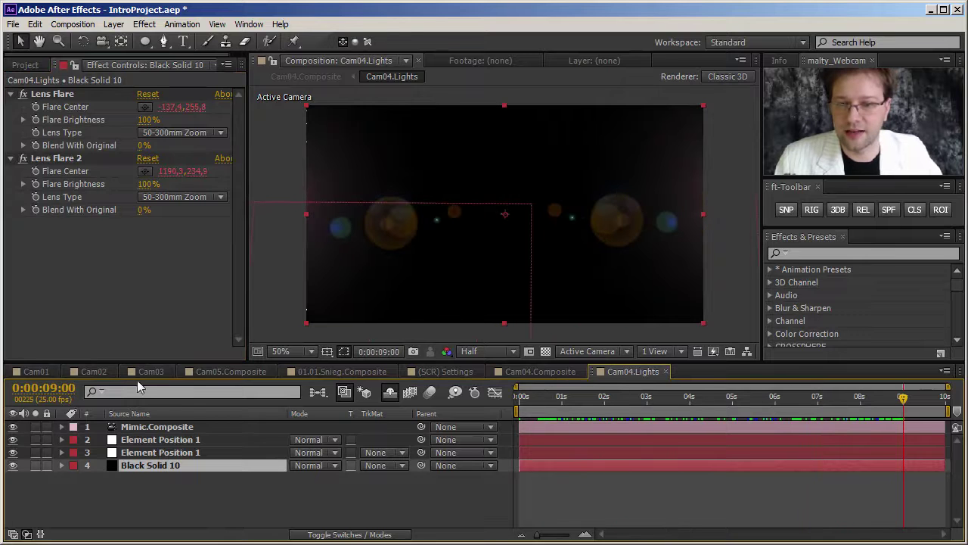
pyautogui.moveTo(765, 394); pyautogui.dragTo(672, 421)
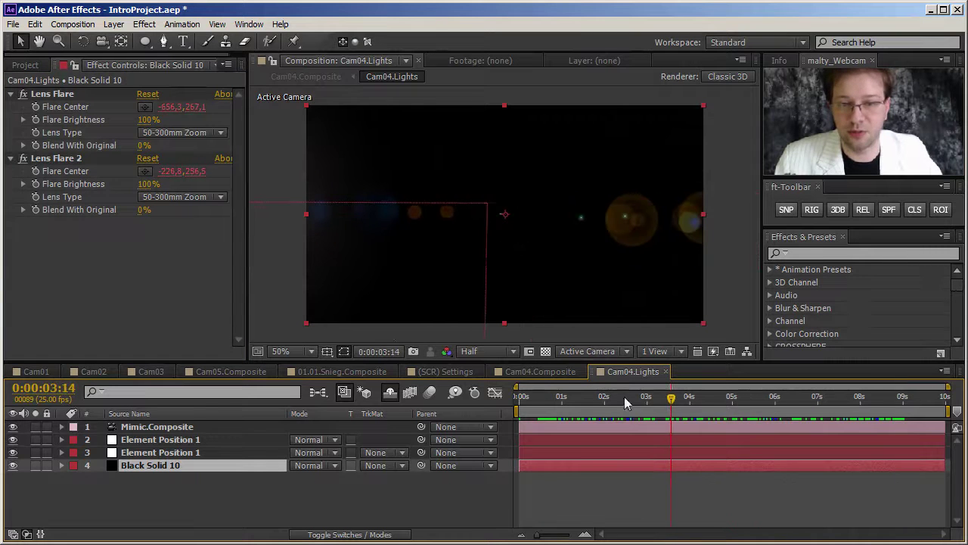
pyautogui.click(156, 454)
pyautogui.click(169, 441)
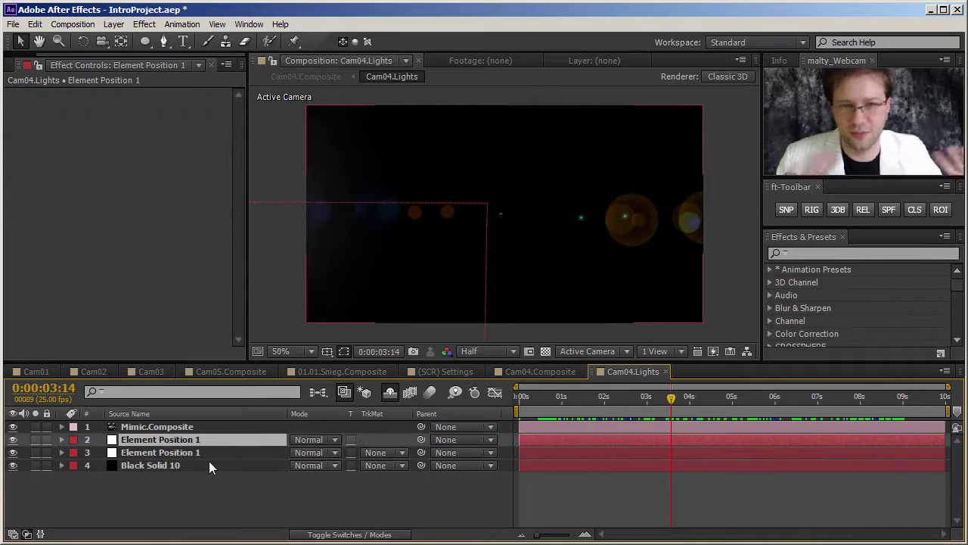
pyautogui.click(667, 371)
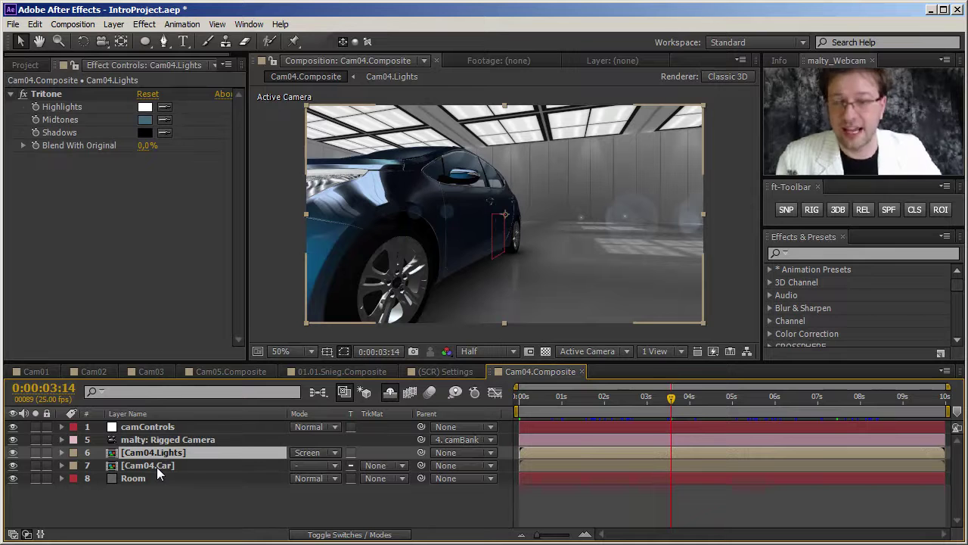
# Delete the Mimic.Composite camera from both the Cam04.Car and Cam04.Lights precomps.
pyautogui.doubleClick(114, 465)
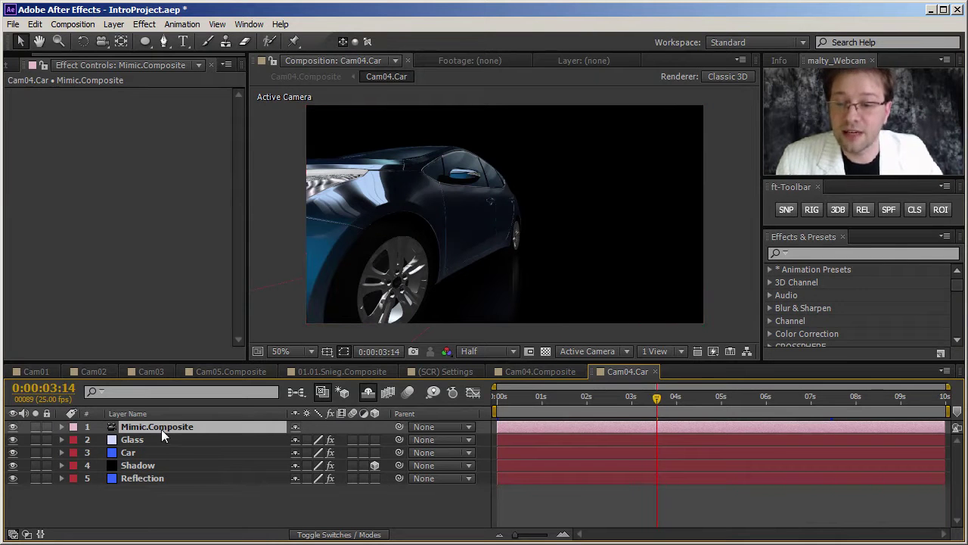
pyautogui.press('Delete')
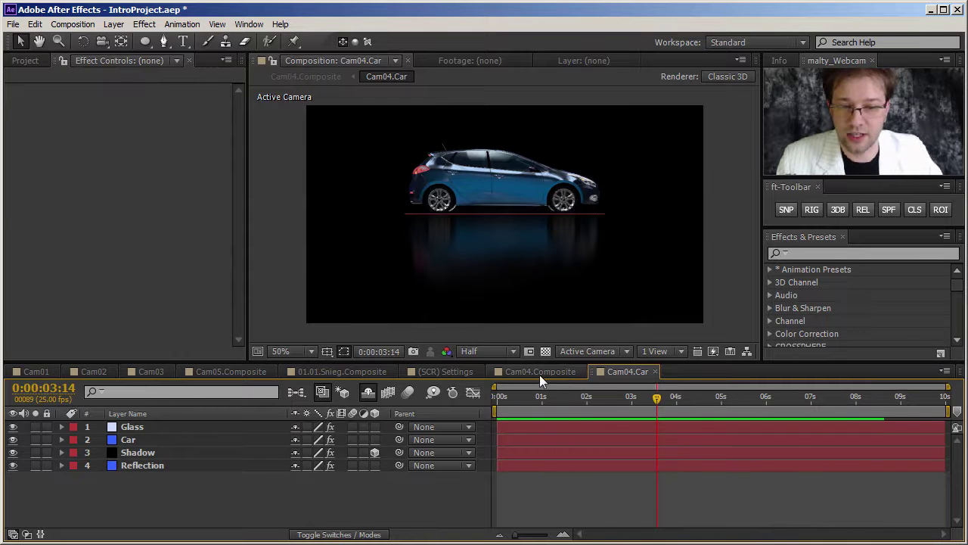
pyautogui.click(538, 374)
pyautogui.doubleClick(165, 454)
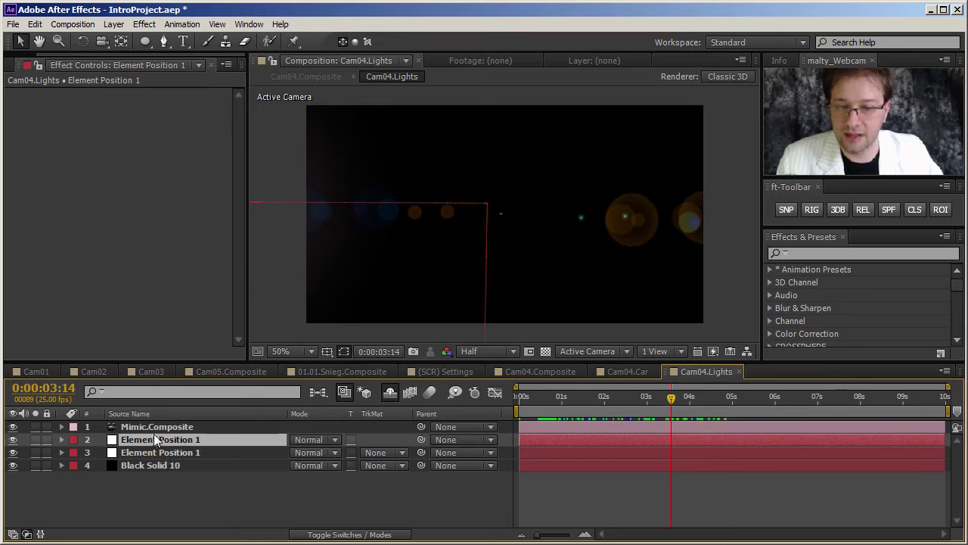
pyautogui.click(161, 426)
pyautogui.press('Delete')
# Return to Cam04.Composite and, with no layer selected, generate a mimic camera of its rig using the RIG script.
pyautogui.click(625, 372)
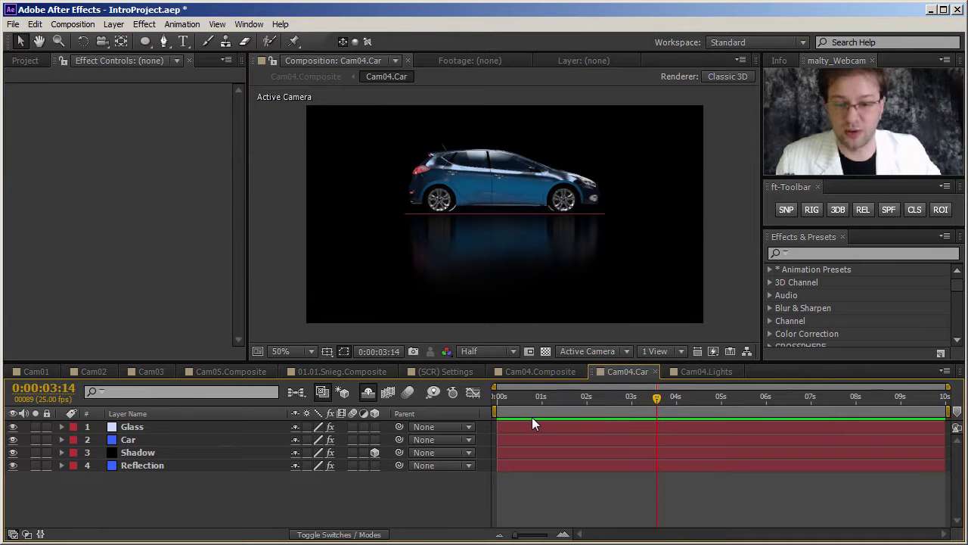
pyautogui.click(529, 371)
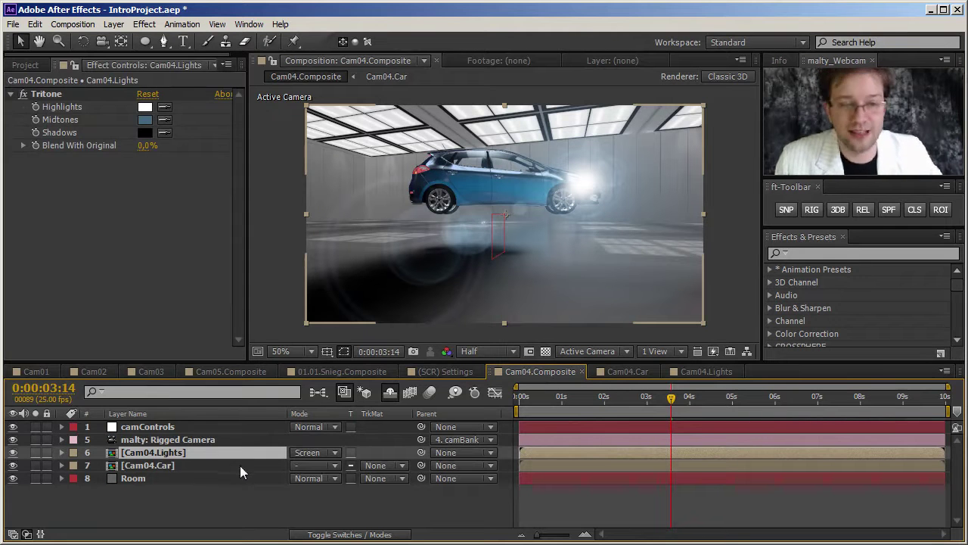
pyautogui.click(473, 499)
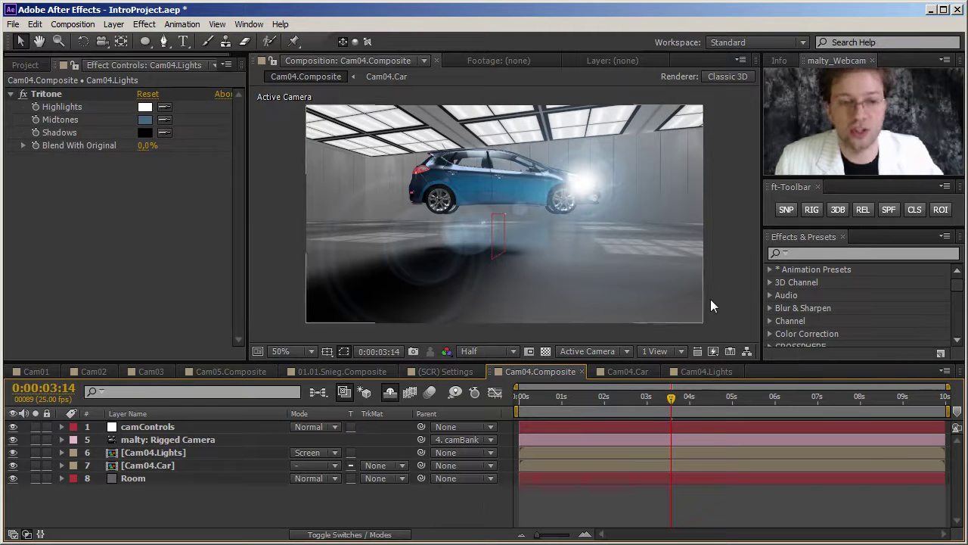
pyautogui.click(816, 210)
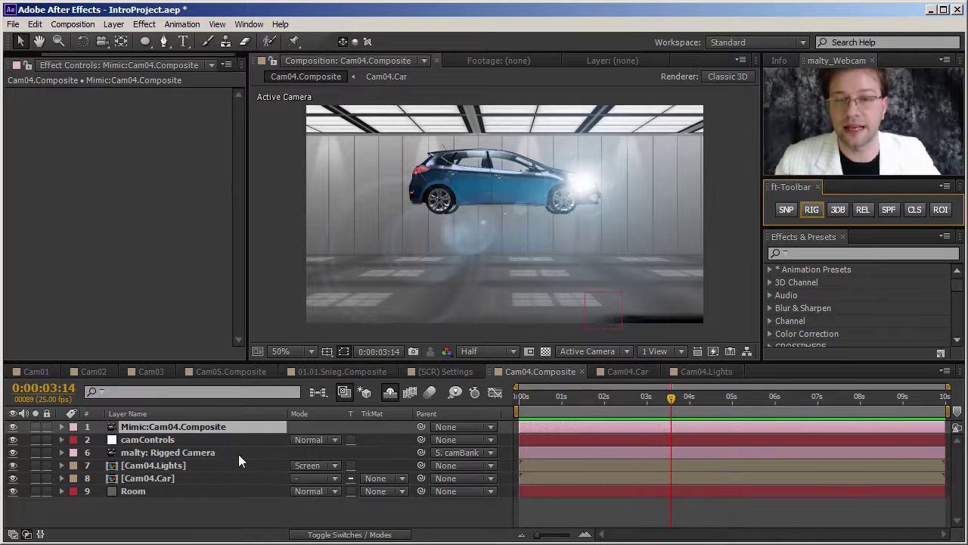
# Cut the new mimic camera from Cam04.Composite and paste it into both Cam04.Car and Cam04.Lights.
pyautogui.click(241, 428)
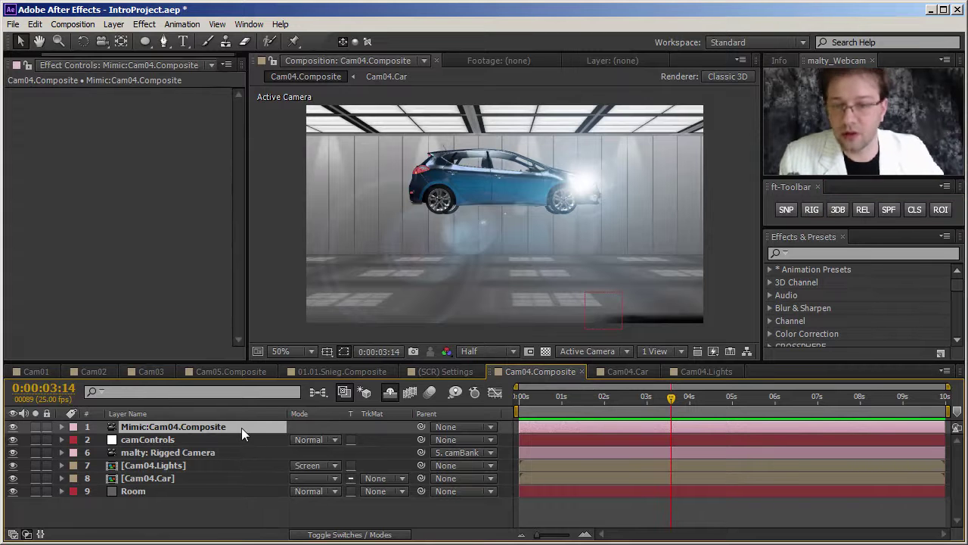
pyautogui.press('Delete')
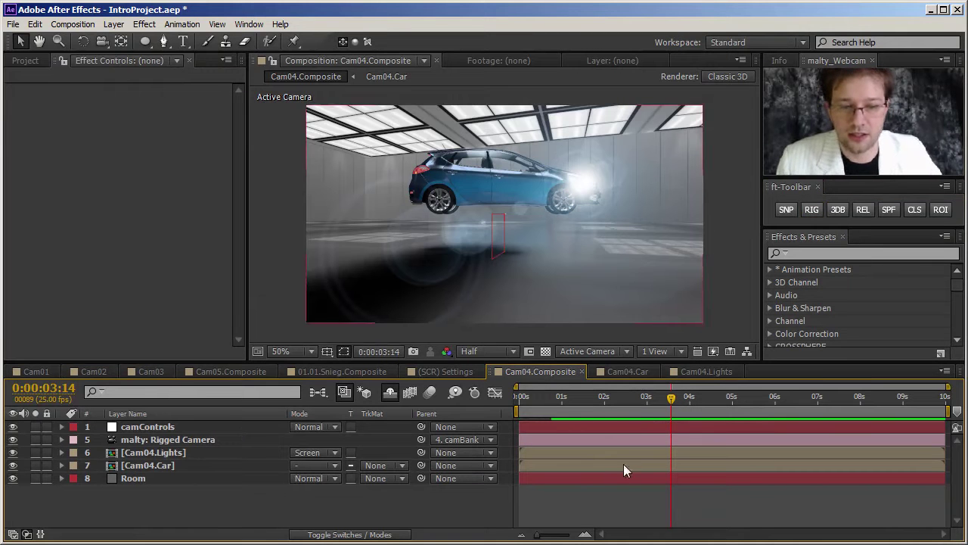
pyautogui.click(628, 372)
pyautogui.hotkey('ctrl', 'z')
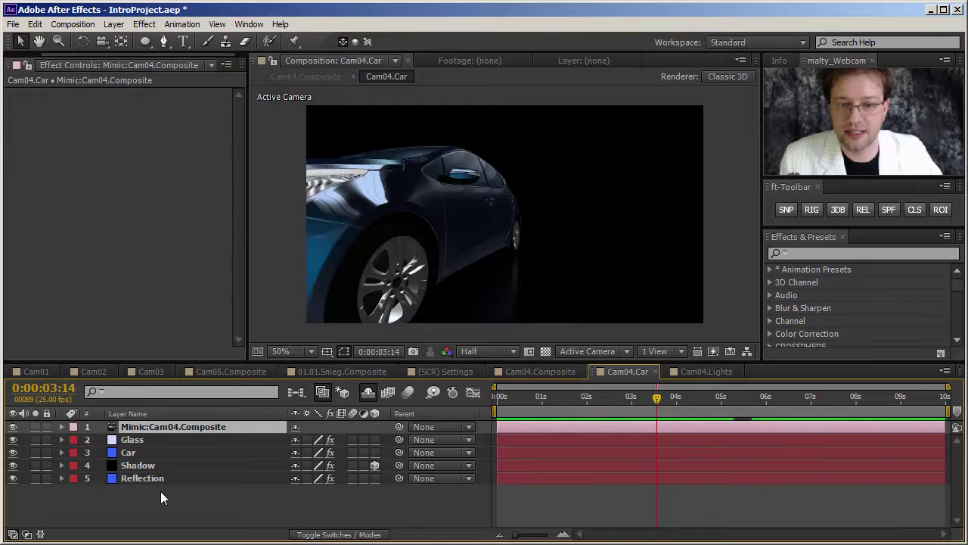
pyautogui.click(710, 374)
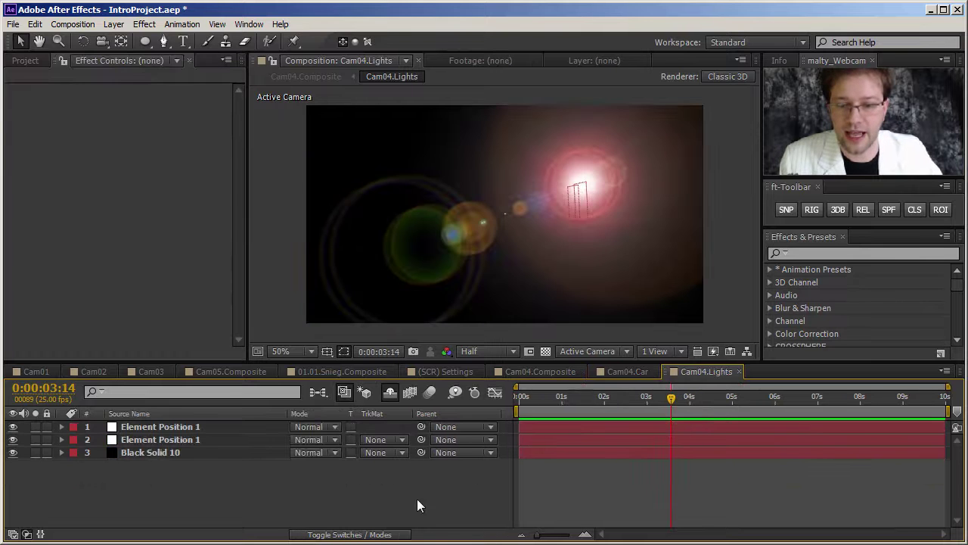
pyautogui.hotkey('ctrl', 'v')
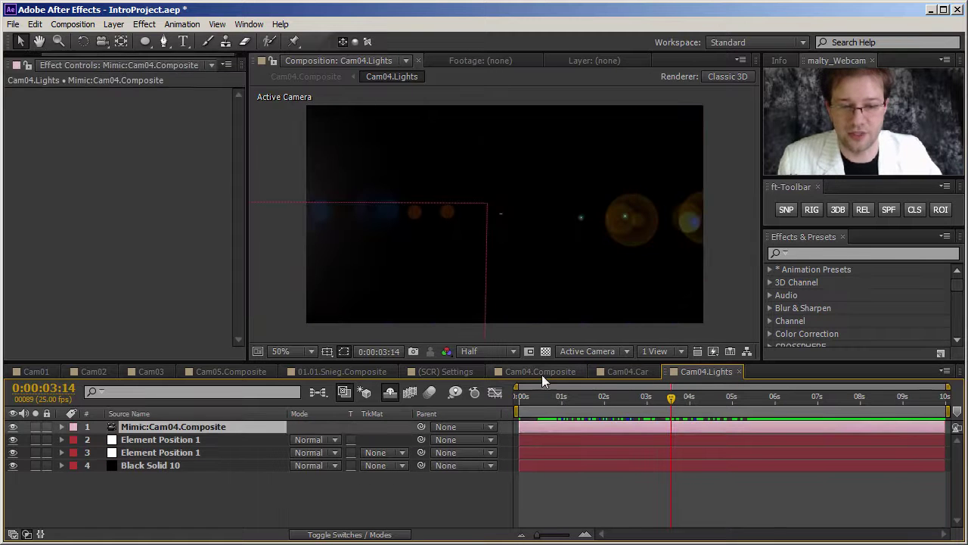
# Set the Cam04.Composite rig's Track to -200 at about 7 seconds and scrub to about 9.5 seconds to check the synced precomps.
pyautogui.click(534, 372)
pyautogui.moveTo(676, 404); pyautogui.dragTo(834, 415)
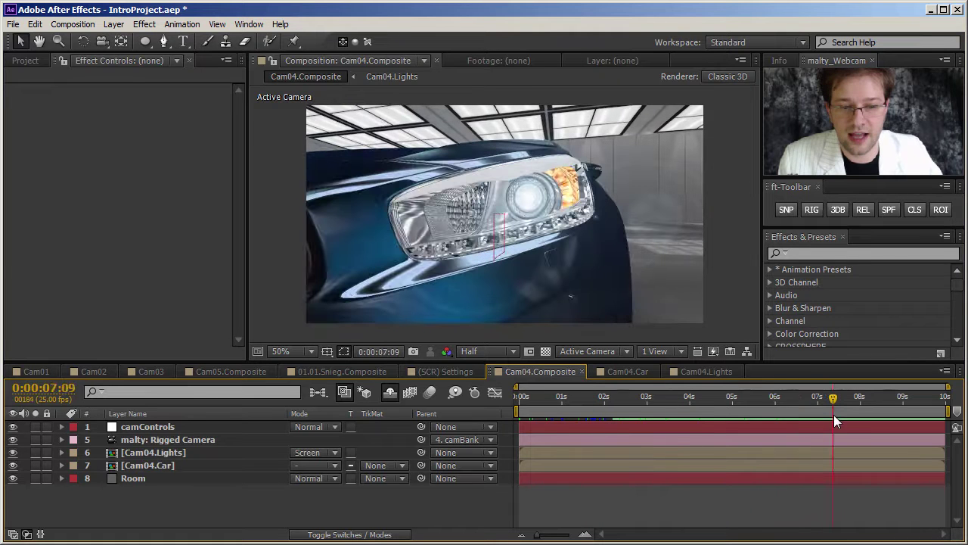
pyautogui.click(157, 428)
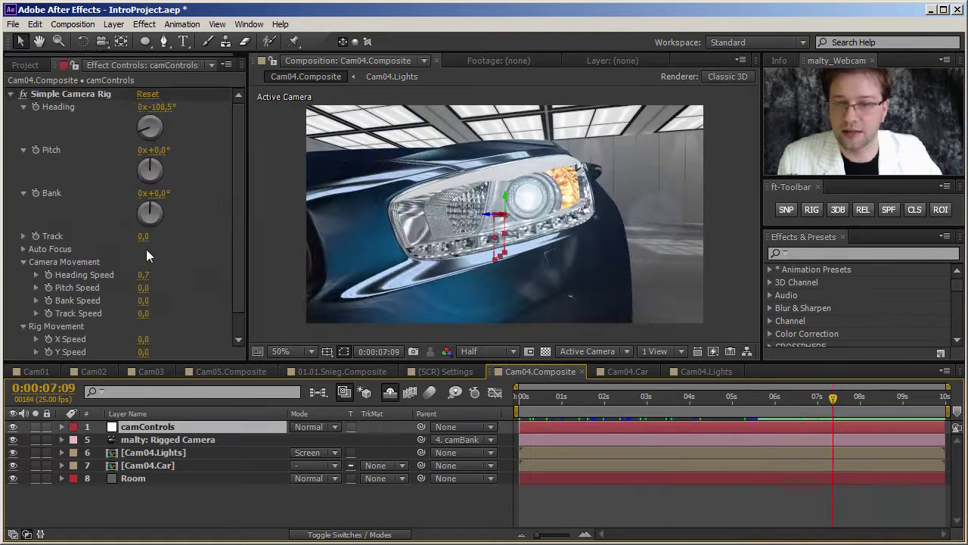
pyautogui.moveTo(144, 236); pyautogui.dragTo(129, 237)
pyautogui.moveTo(811, 394); pyautogui.dragTo(927, 422)
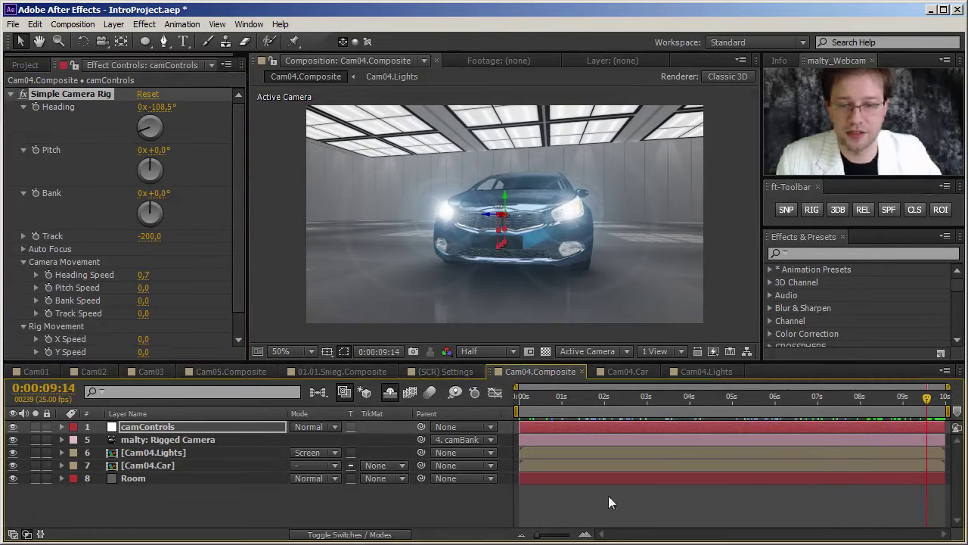
# Delete the Mimic::Cam04.Composite camera from both the Cam04.Car and Cam04.Lights precomps.
pyautogui.click(25, 65)
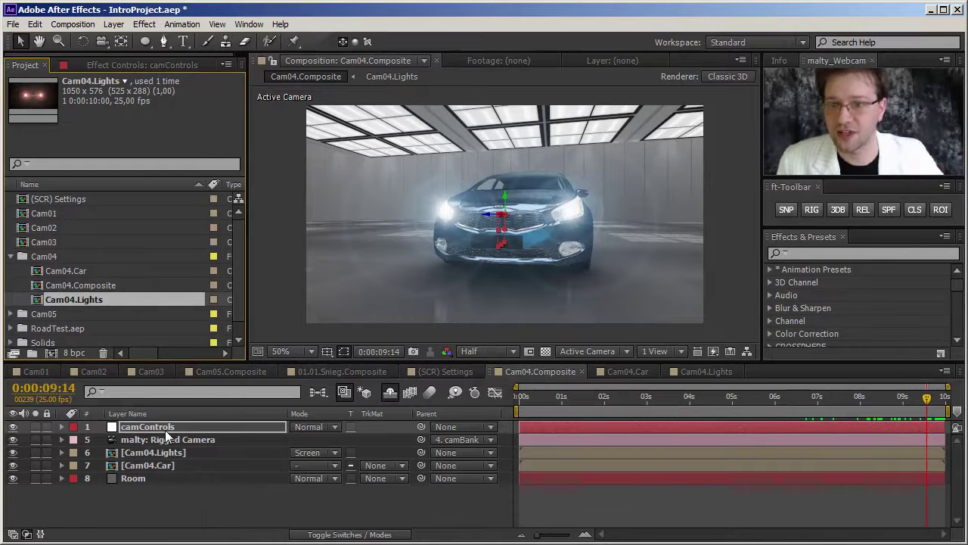
pyautogui.click(29, 297)
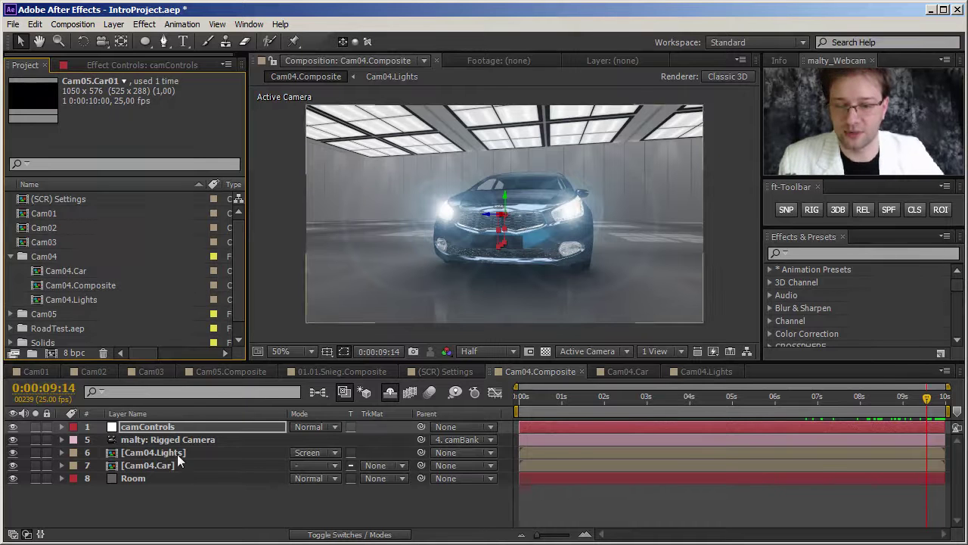
pyautogui.click(634, 371)
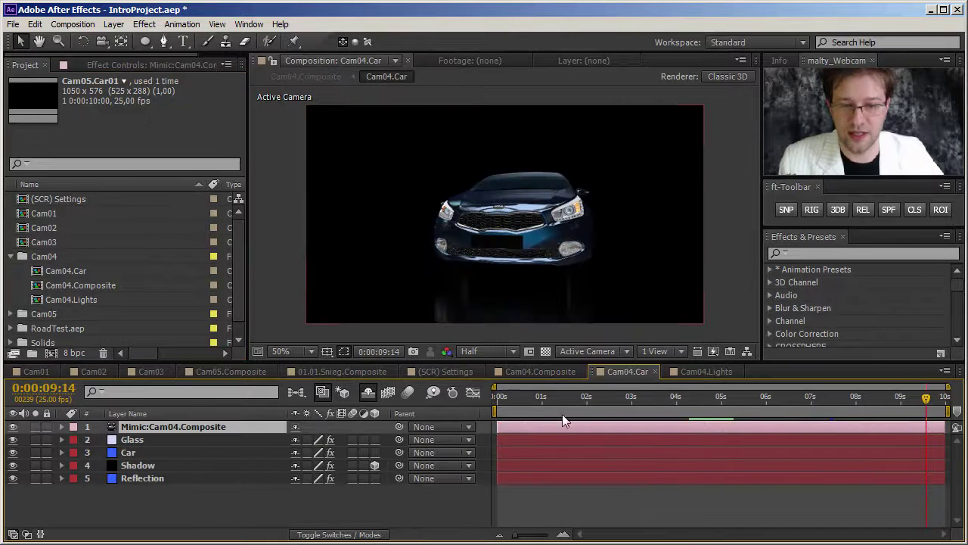
pyautogui.press('Delete')
pyautogui.press('Delete')
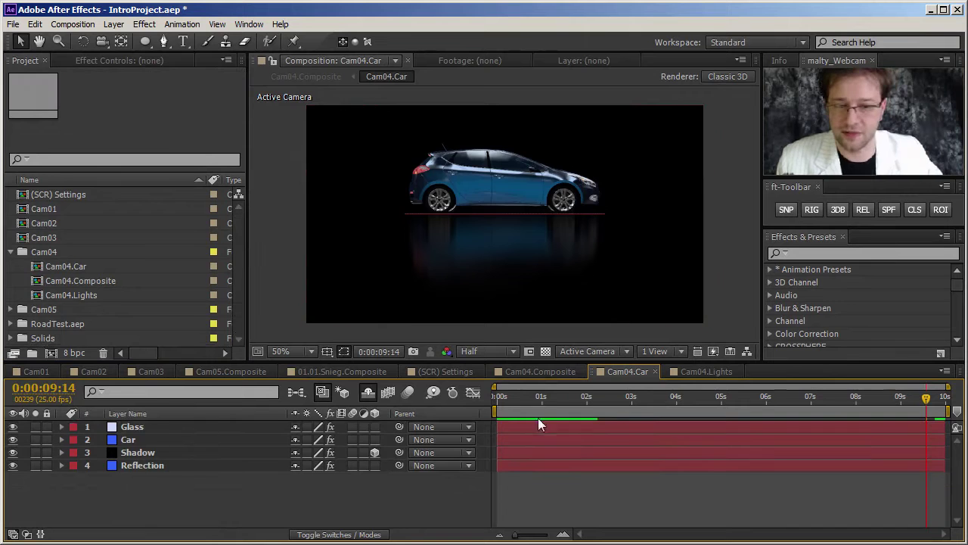
pyautogui.click(693, 372)
pyautogui.press('Delete')
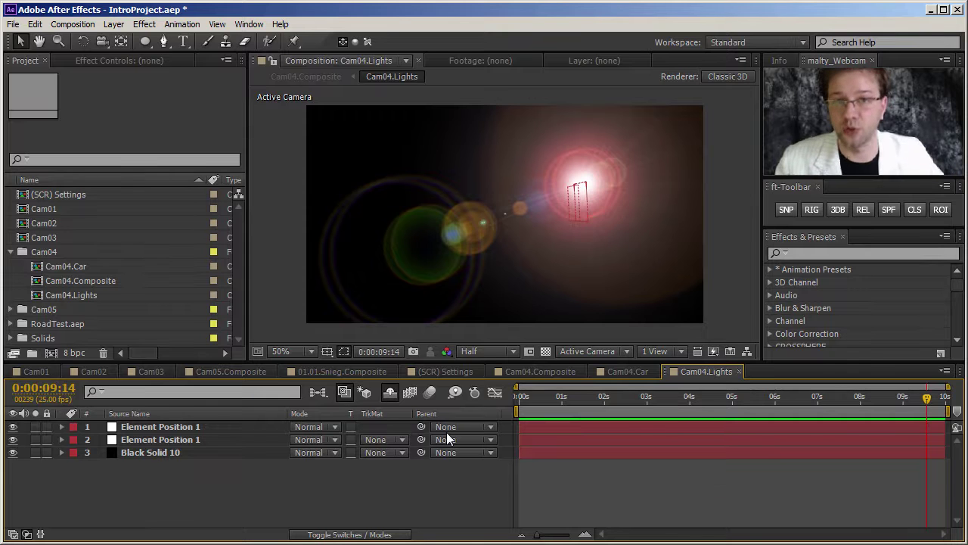
# Return to Cam04.Composite and, with all layers deselected, use the RIG script to generate the mimic camera Mimic.Composite.
pyautogui.click(540, 372)
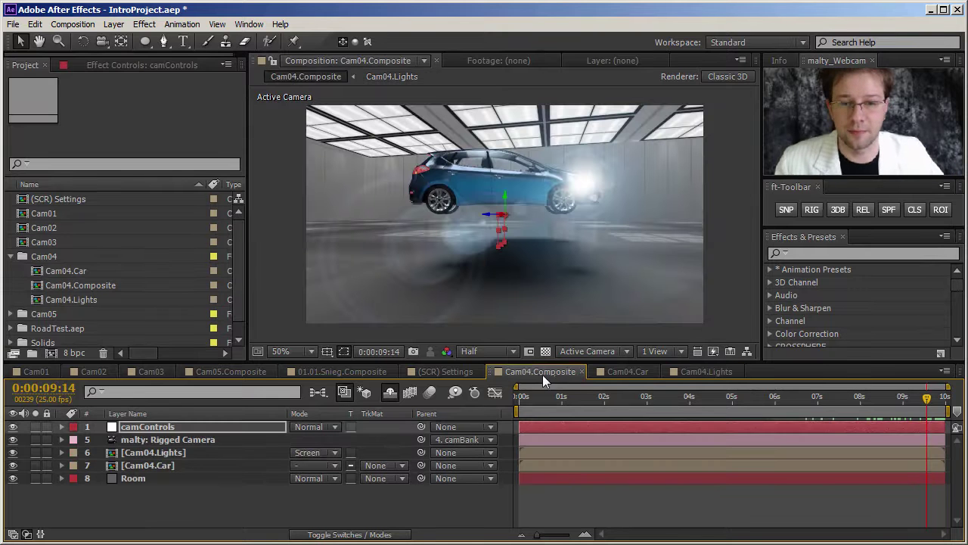
pyautogui.click(236, 476)
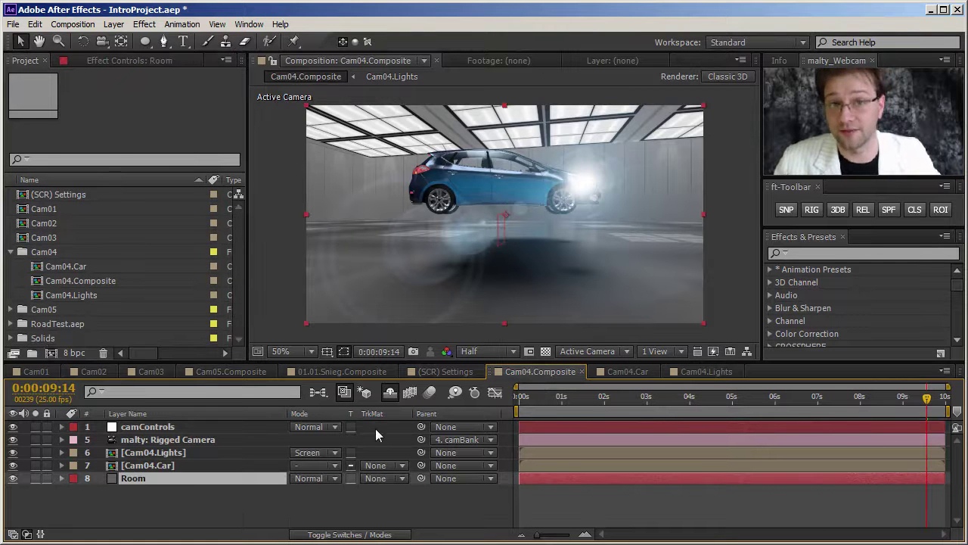
pyautogui.click(359, 506)
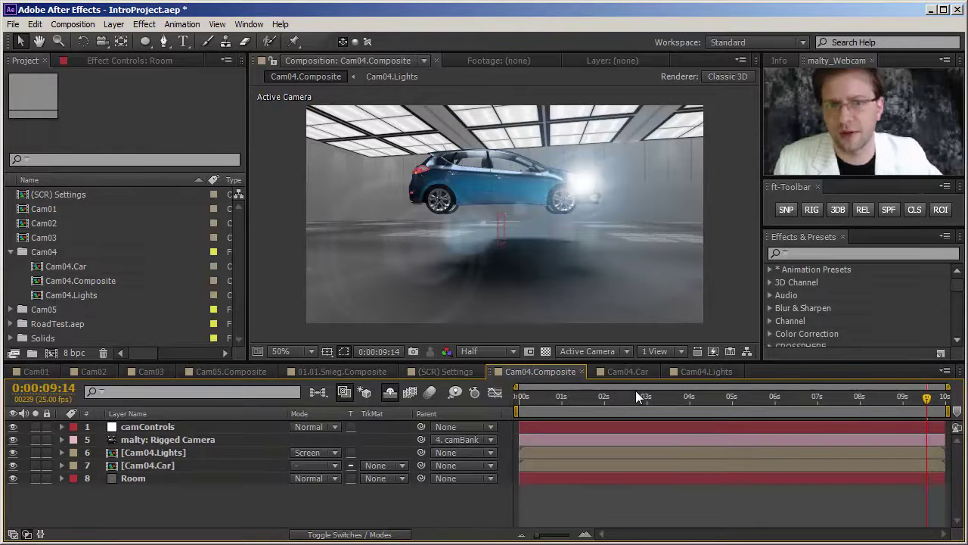
pyautogui.click(813, 212)
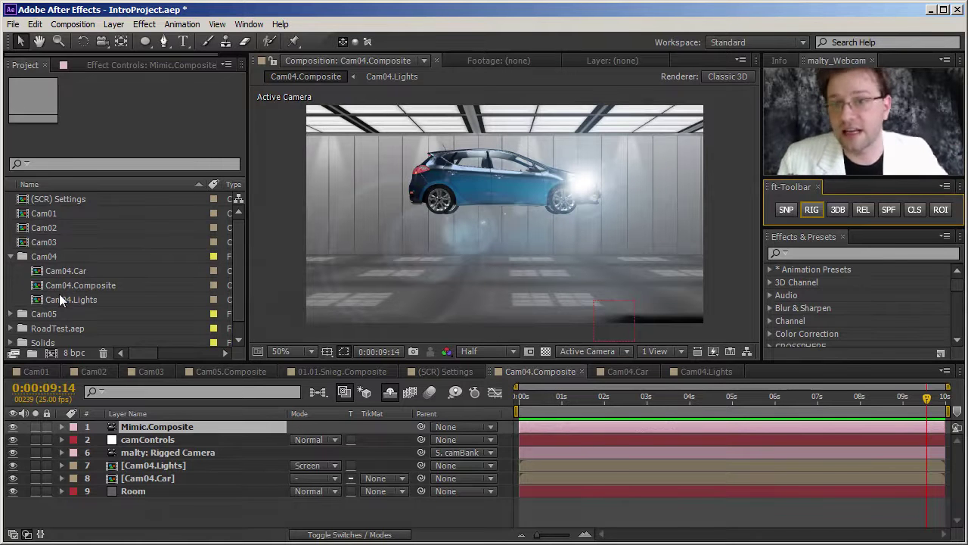
# Cut Mimic.Composite from Cam04.Composite, paste it into Cam04.Car and Cam04.Lights, and check the result in Cam04.Composite.
pyautogui.click(167, 429)
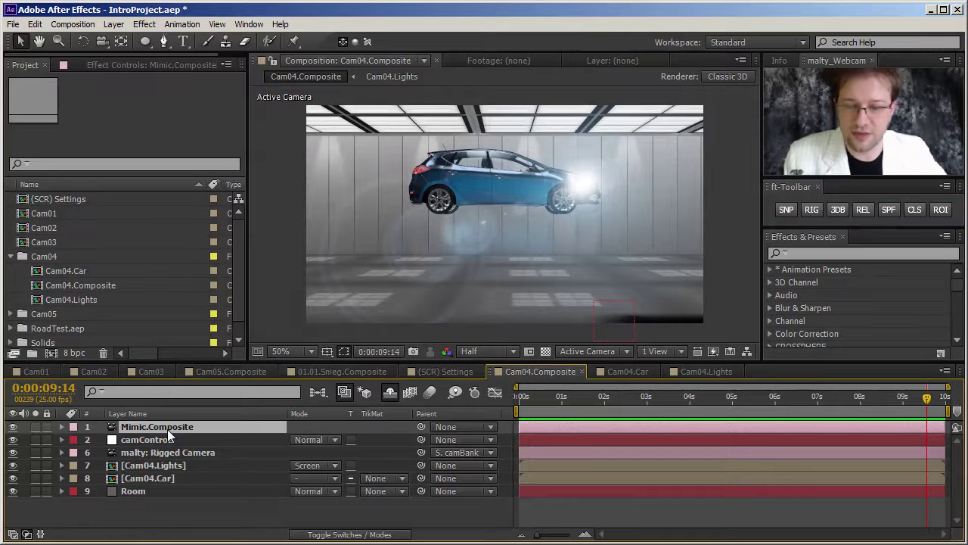
pyautogui.press('Delete')
pyautogui.click(642, 374)
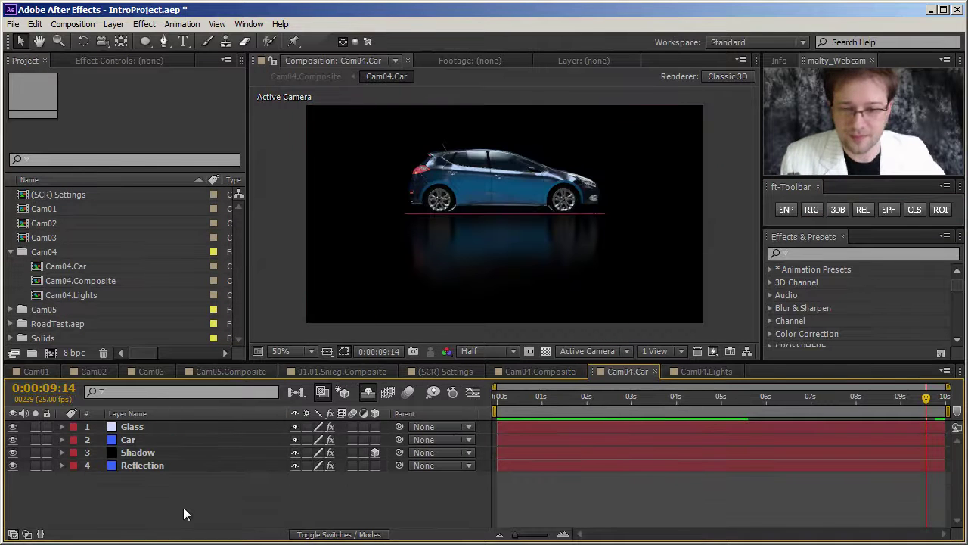
pyautogui.hotkey('ctrl', 'v')
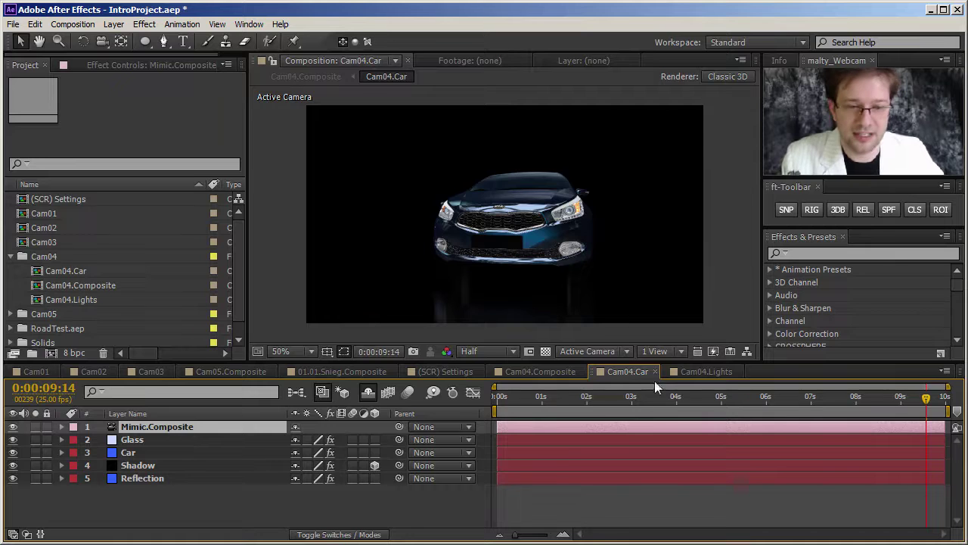
pyautogui.click(690, 372)
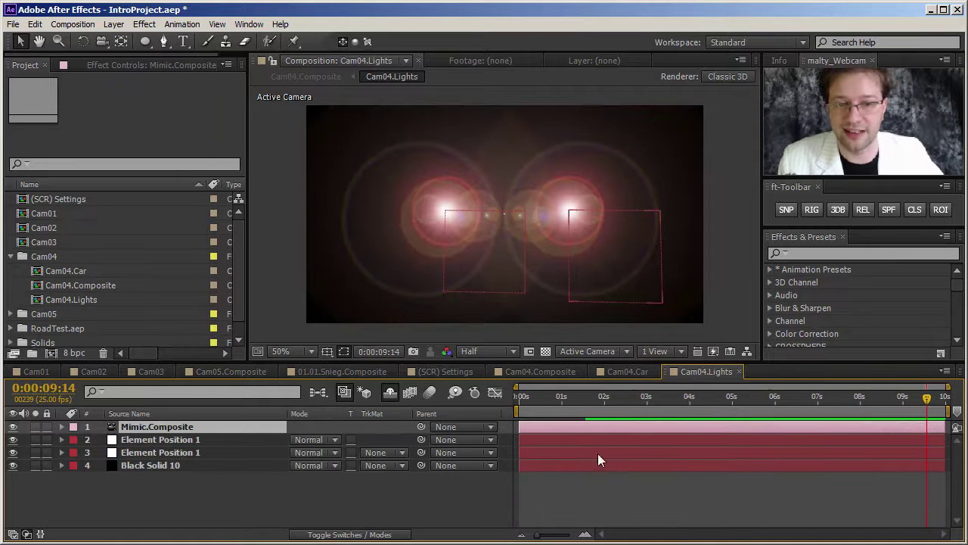
pyautogui.click(524, 372)
pyautogui.click(891, 407)
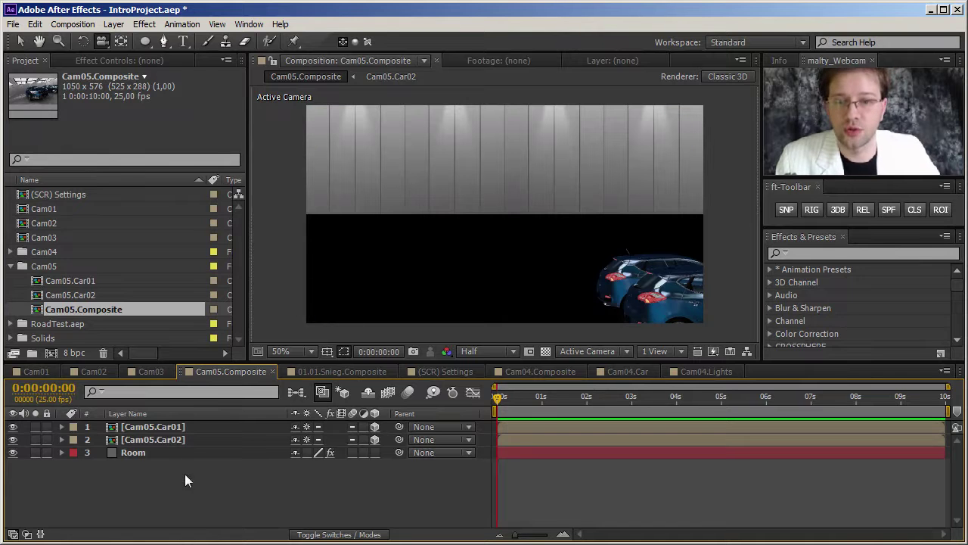
# Add a regular camera to Cam05.Composite and orbit it to view both cars from the front and slightly above.
pyautogui.press('v')
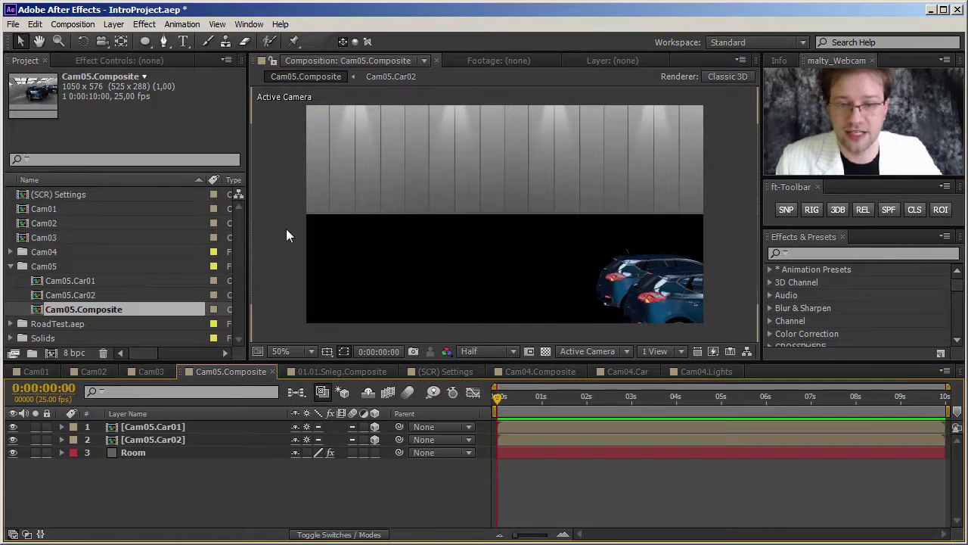
pyautogui.press(',')
pyautogui.rightClick(323, 189)
pyautogui.moveTo(338, 195)
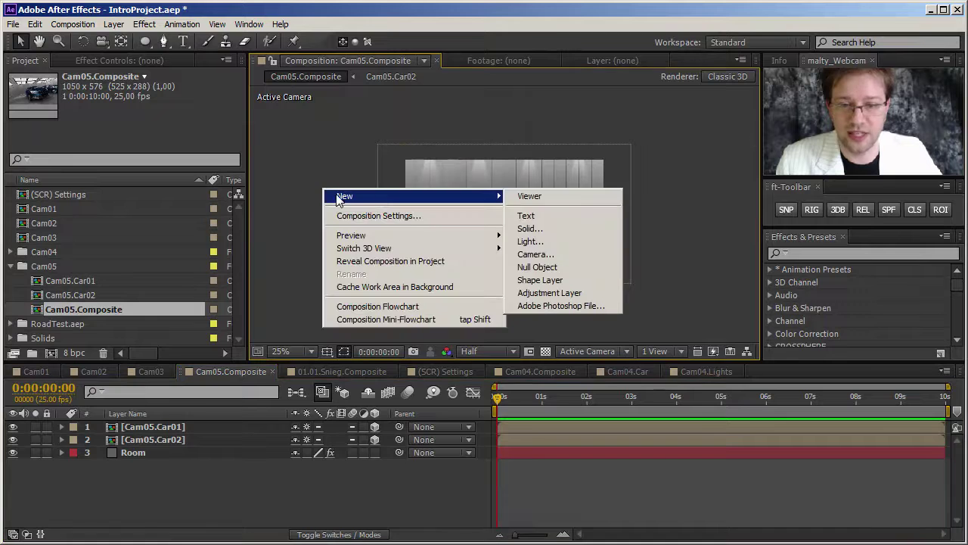
pyautogui.click(559, 255)
pyautogui.click(578, 467)
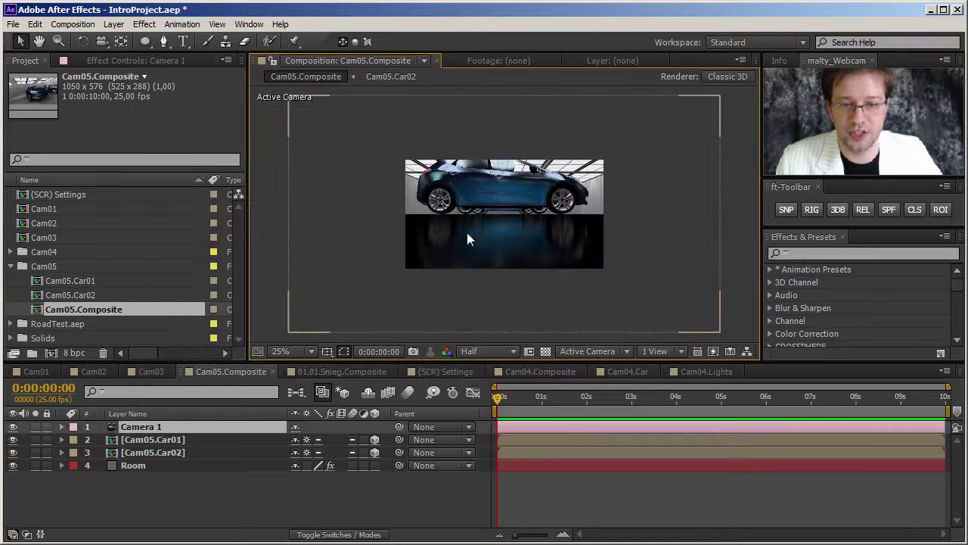
pyautogui.press('.')
pyautogui.press('c')
pyautogui.moveTo(556, 196); pyautogui.dragTo(474, 239)
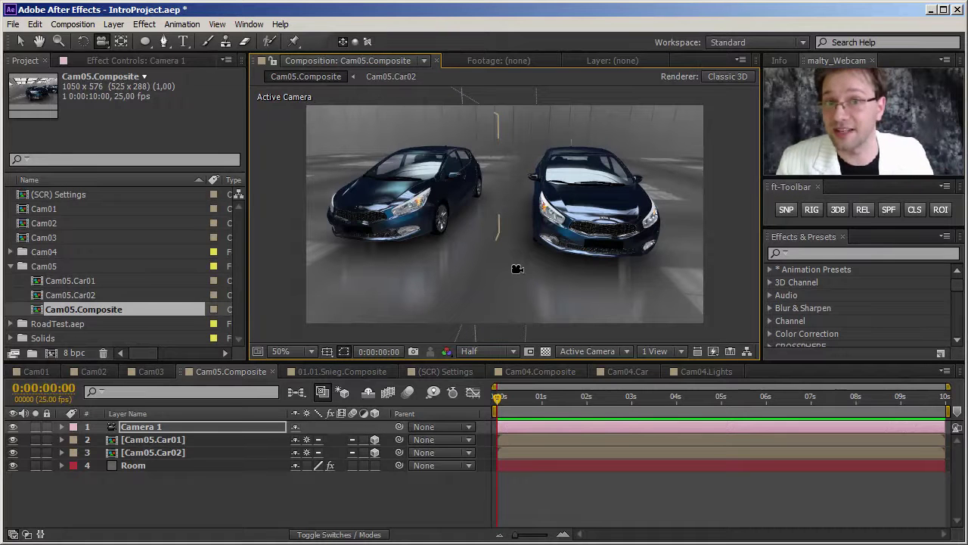
# Delete Camera 1 from Cam05.Composite.
pyautogui.click(216, 456)
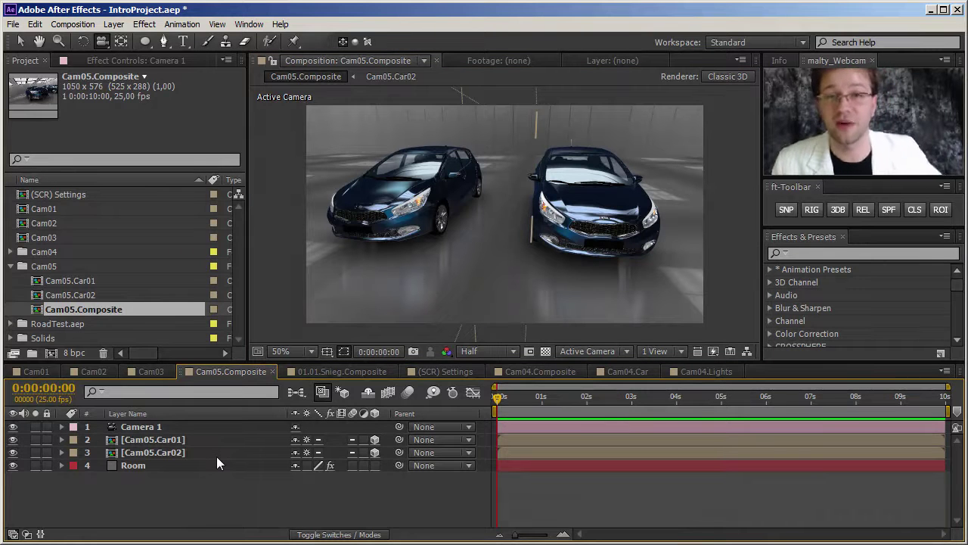
pyautogui.click(185, 426)
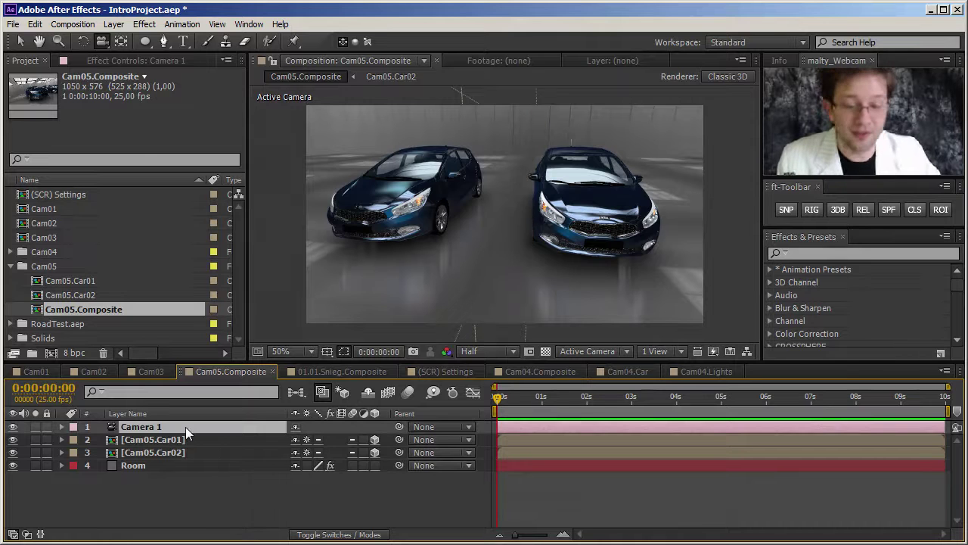
pyautogui.press('Delete')
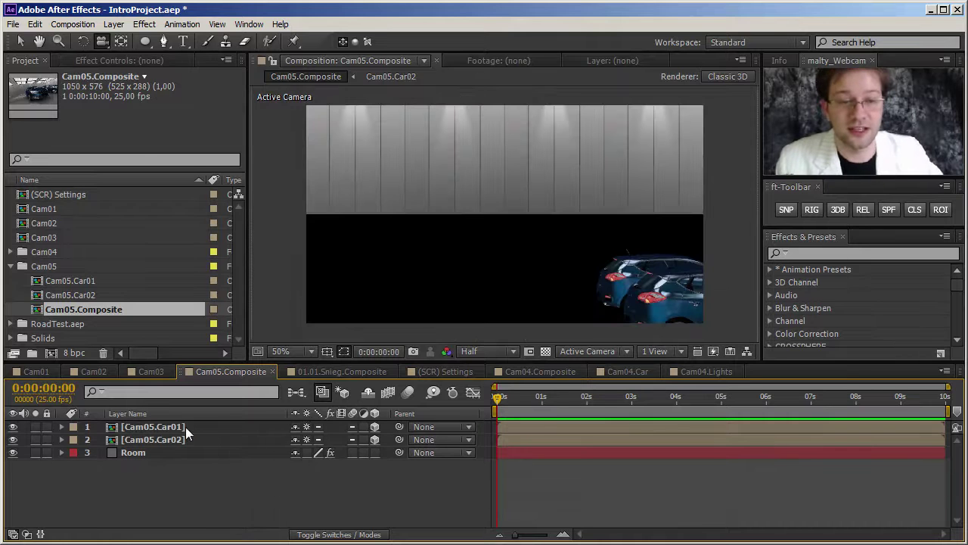
# Generate a Sure Target camera rig in Cam05.Composite with the RIG script and show the Sure Target Rig's effect controls and expressions.
pyautogui.click(817, 209)
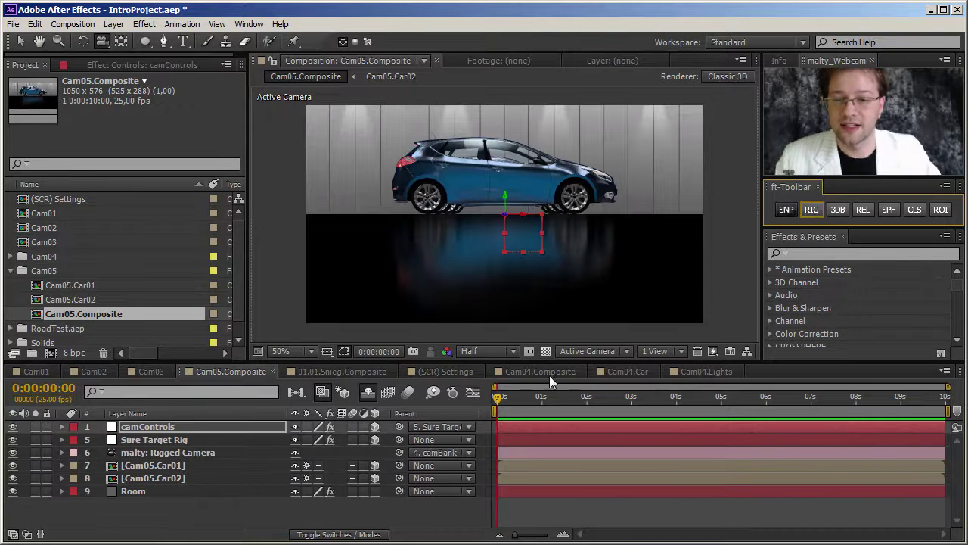
pyautogui.click(197, 439)
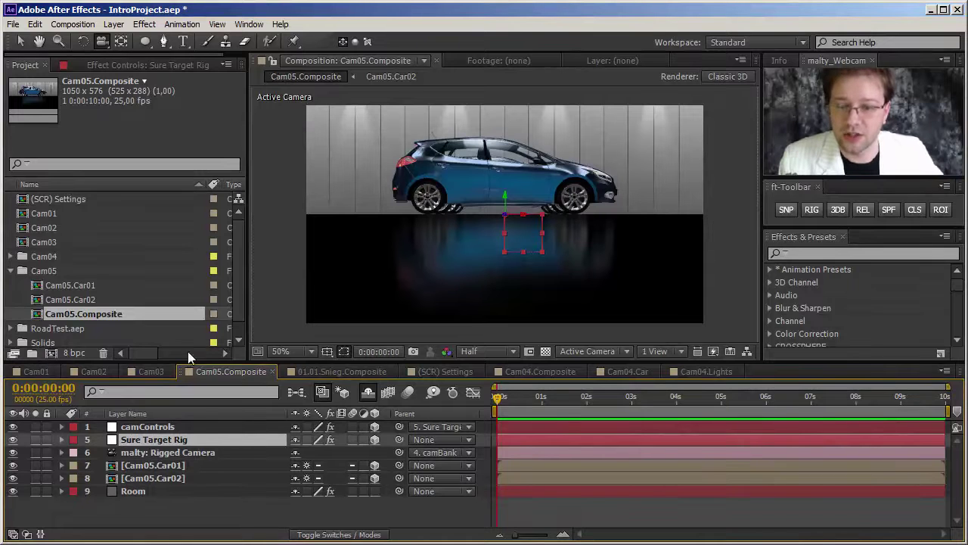
pyautogui.click(150, 65)
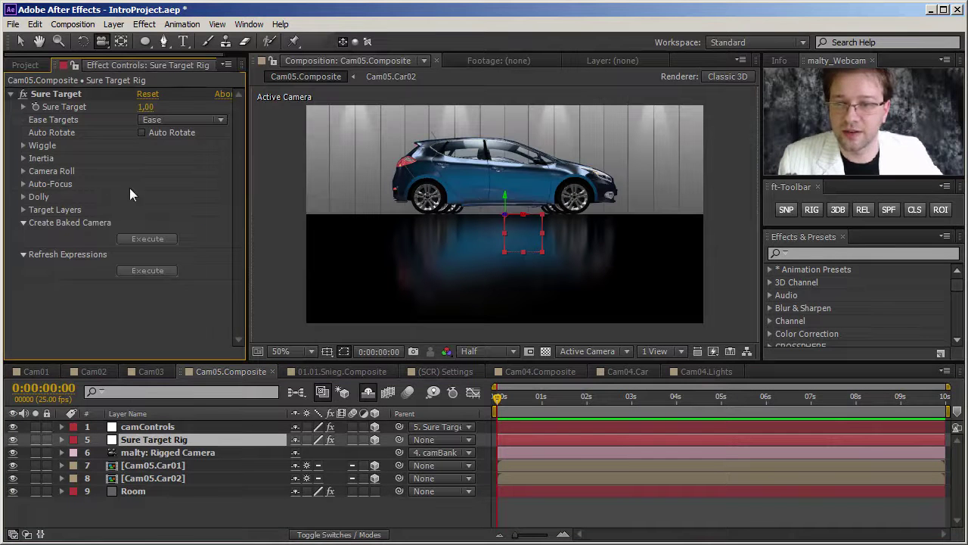
pyautogui.press('e')
pyautogui.press('e')
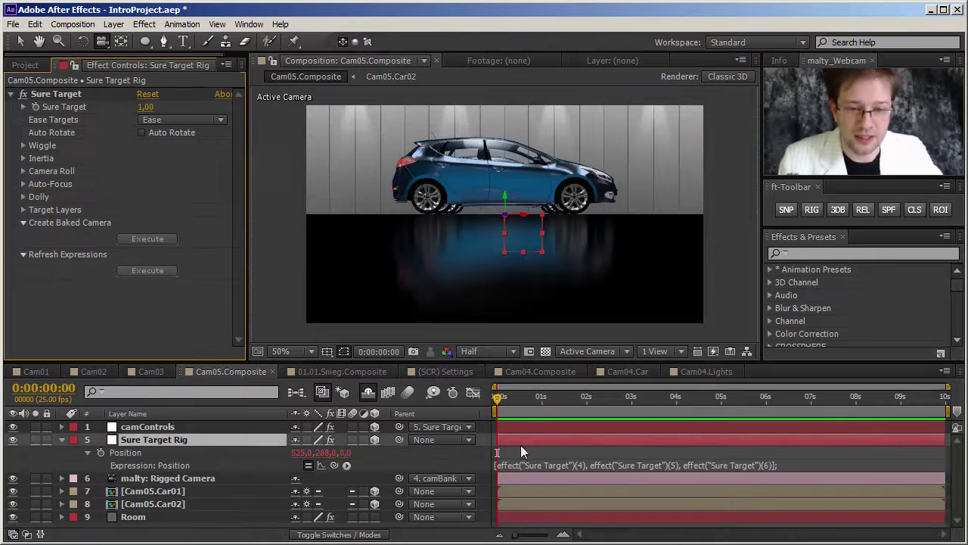
# Go to 1 second and auto-populate the Sure Target effect's target layers with Cam05.Car01 and Cam05.Car02.
pyautogui.moveTo(525, 400)
pyautogui.mouseDown()
pyautogui.moveTo(586, 404)
pyautogui.moveTo(542, 411)
pyautogui.mouseUp()
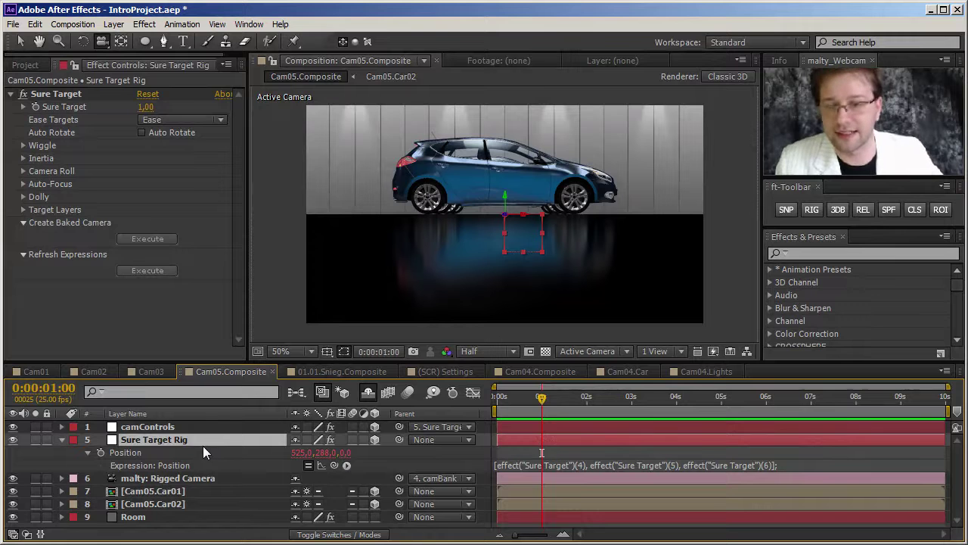
pyautogui.click(71, 97)
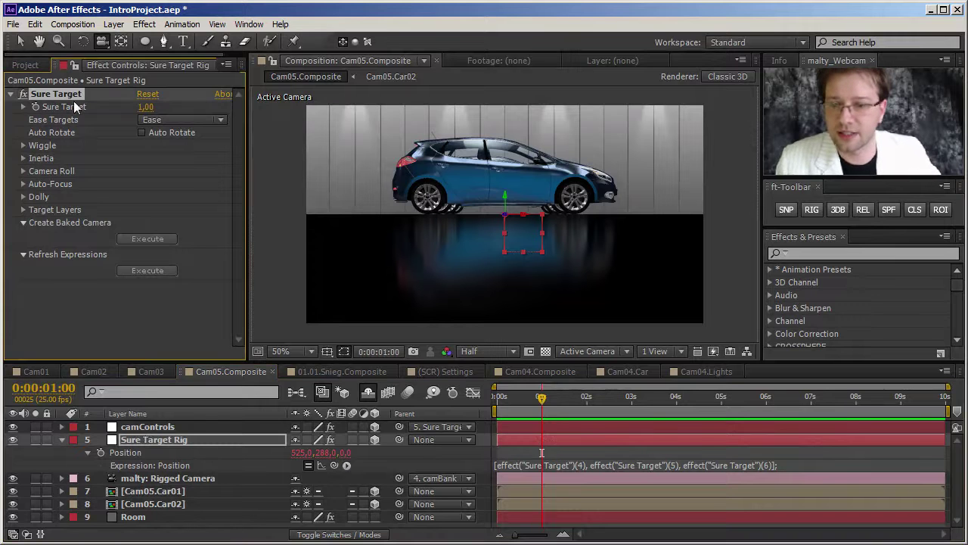
pyautogui.click(160, 490)
pyautogui.keyDown('shift'); pyautogui.click(161, 503); pyautogui.keyUp('shift')
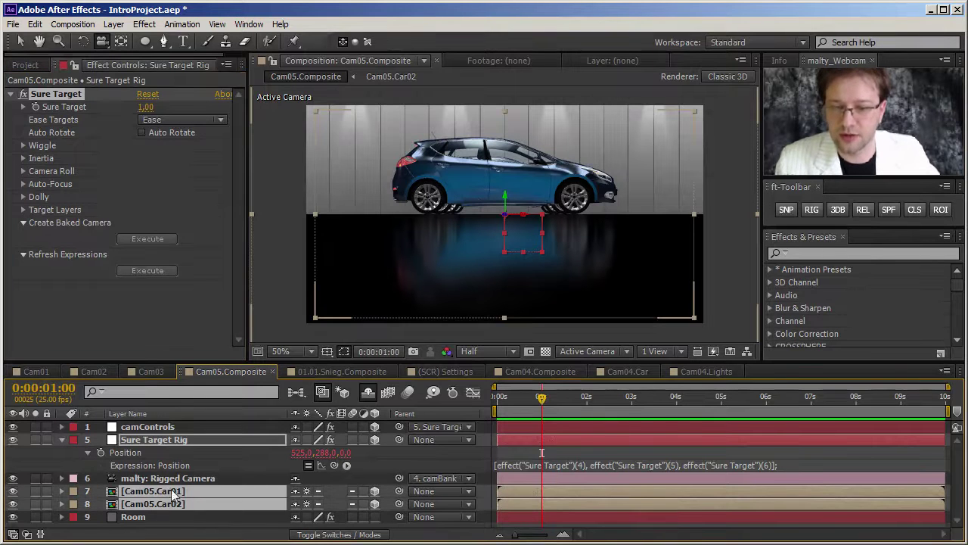
pyautogui.click(23, 209)
pyautogui.click(140, 222)
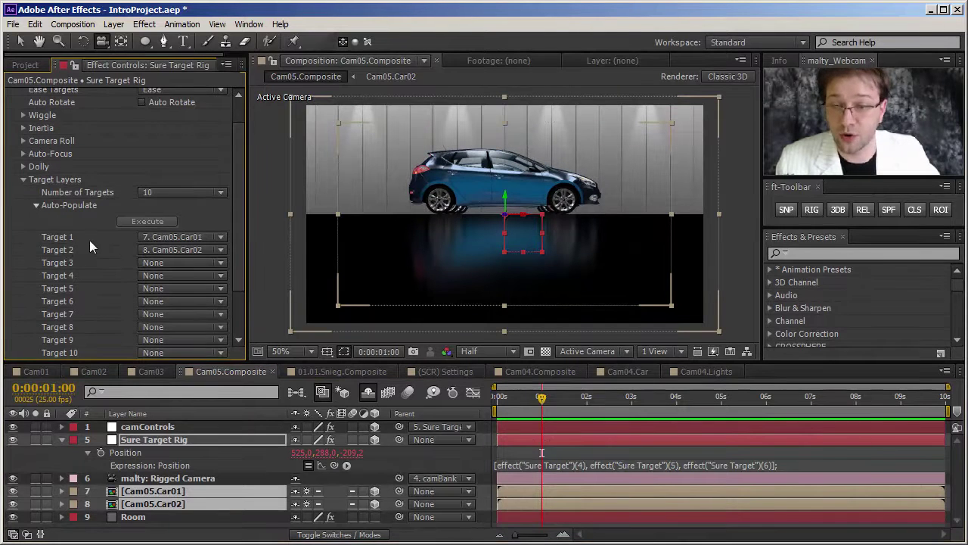
pyautogui.click(23, 179)
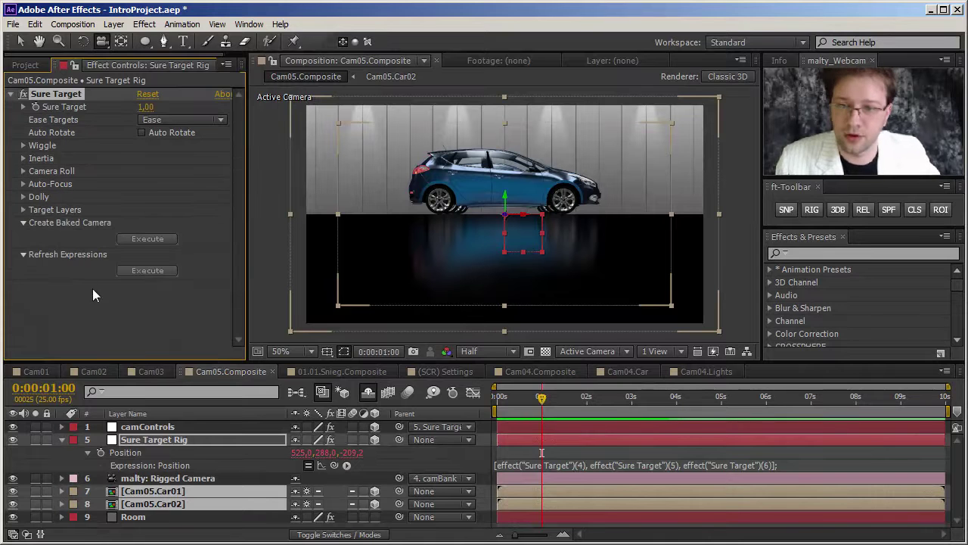
# Keyframe Sure Target at 1 at the 1-second mark and at 2 at the 2-second mark, and return to the start.
pyautogui.click(142, 331)
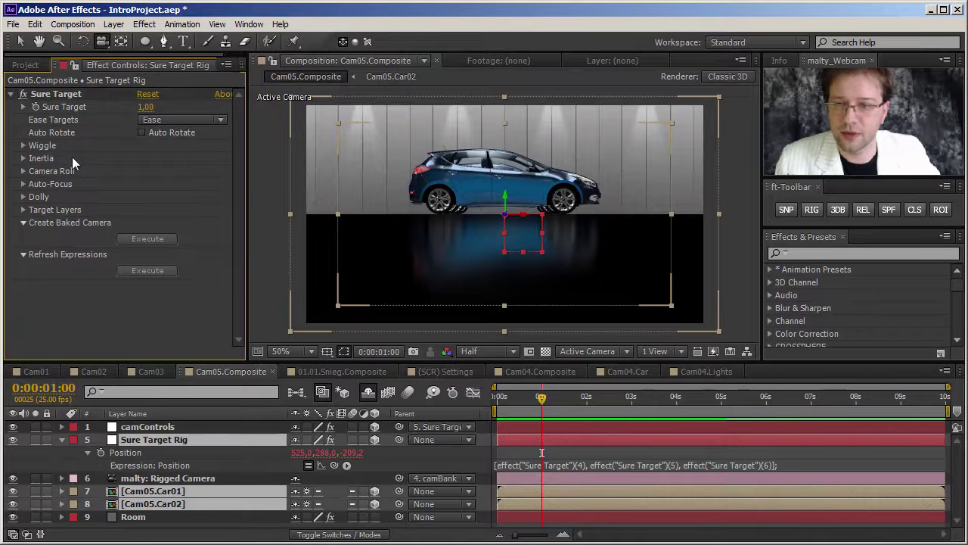
pyautogui.click(33, 107)
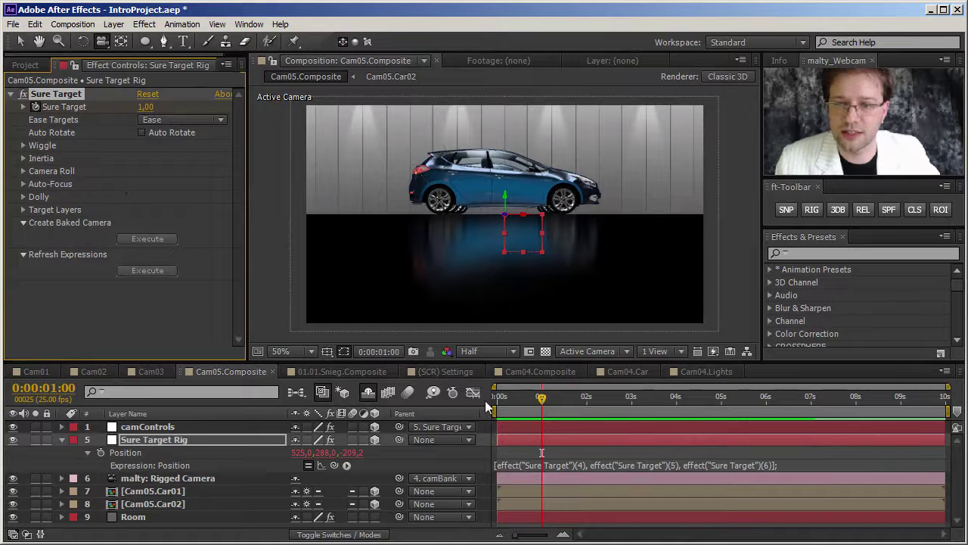
pyautogui.moveTo(580, 398); pyautogui.dragTo(588, 401)
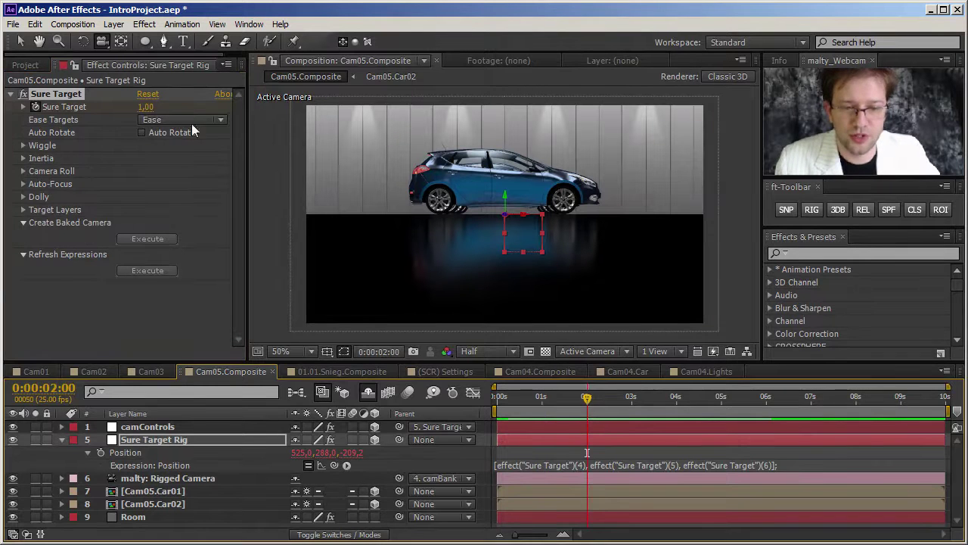
pyautogui.click(145, 106)
pyautogui.write('2')
pyautogui.press('Return')
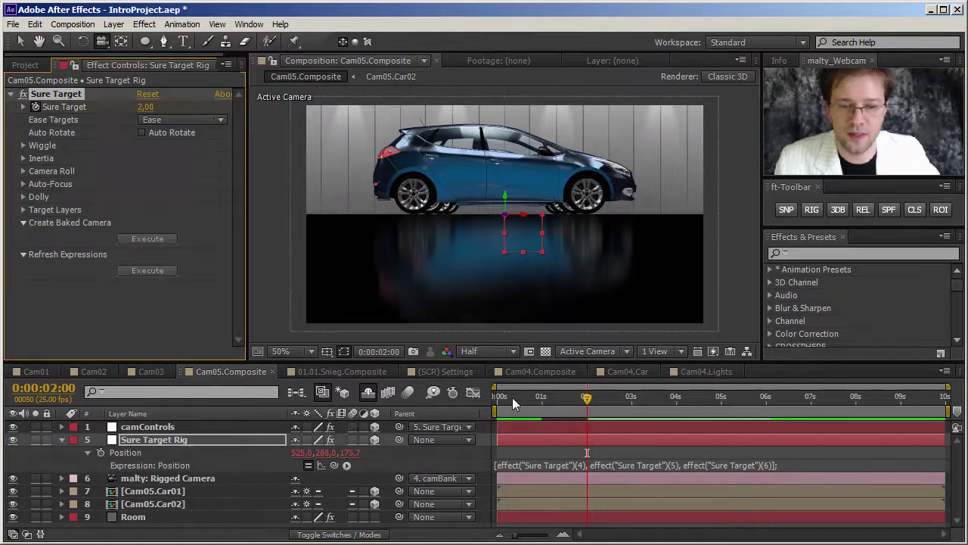
pyautogui.click(494, 396)
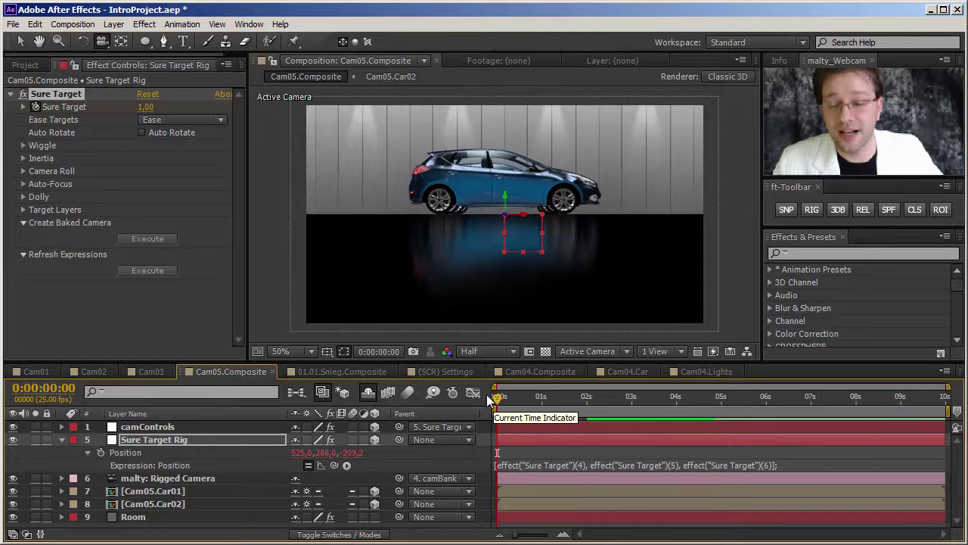
# Set the camControls Heading to -51° and raise the camControls null above the floor in Cam05.Composite.
pyautogui.click(62, 440)
pyautogui.click(170, 429)
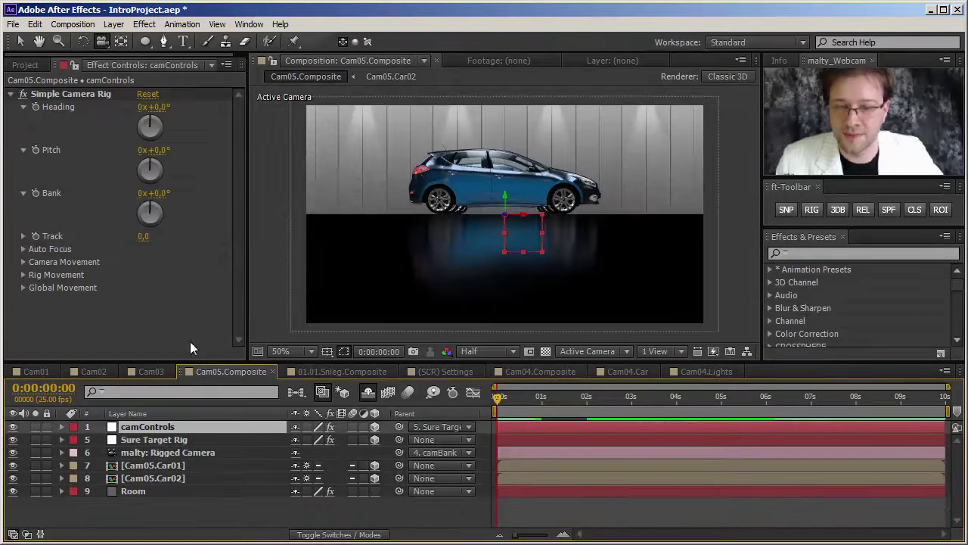
pyautogui.moveTo(154, 107); pyautogui.dragTo(121, 112)
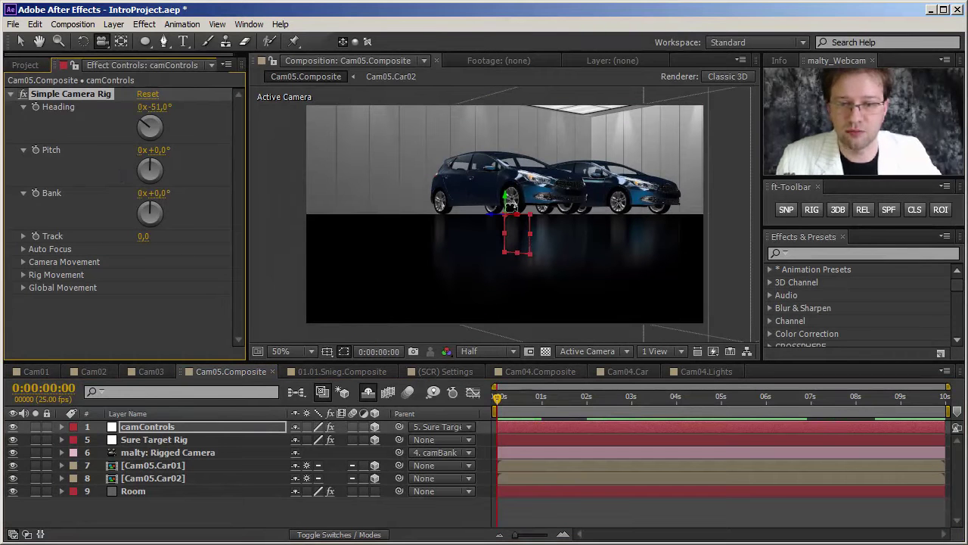
pyautogui.press('v')
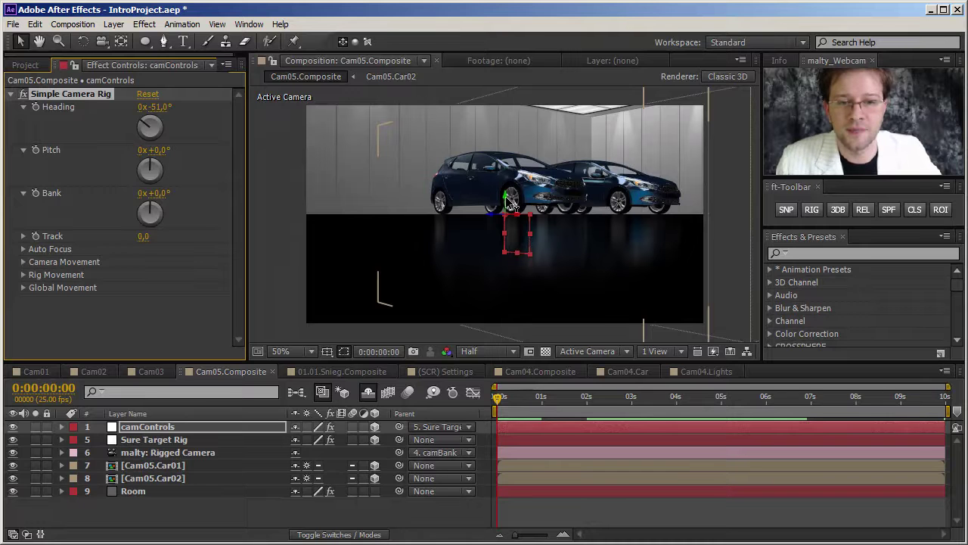
pyautogui.moveTo(505, 184); pyautogui.dragTo(506, 164)
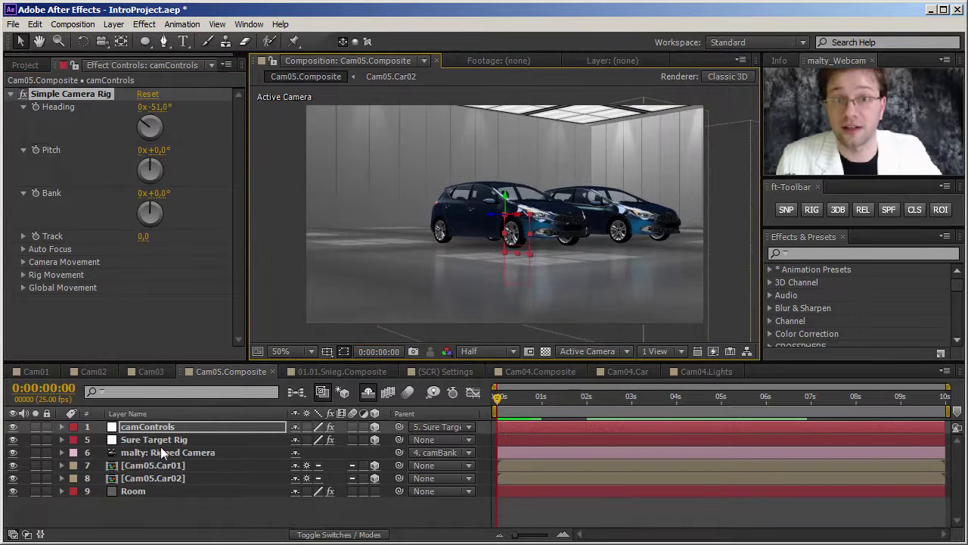
# Give the malty: Rigged Camera layer a wider-angle lens through its camera settings.
pyautogui.doubleClick(115, 452)
pyautogui.click(550, 189)
pyautogui.click(496, 224)
pyautogui.click(578, 467)
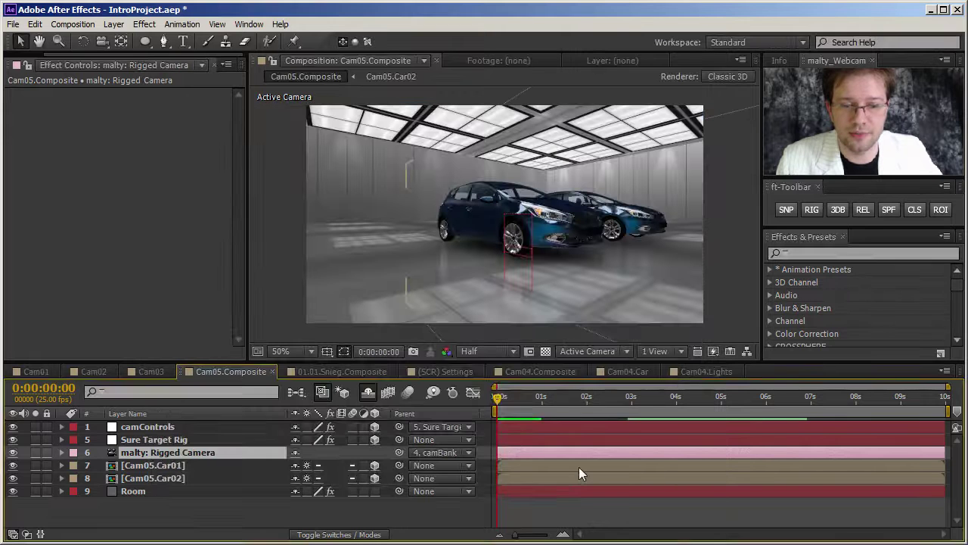
# Set the camControls Track to 140, scrub through the move between the two cars, and return to the start.
pyautogui.click(166, 428)
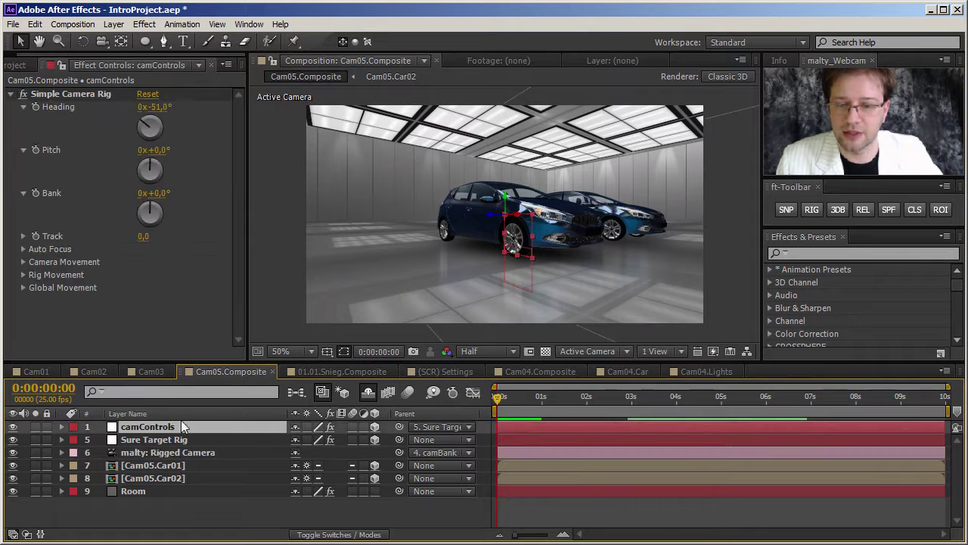
pyautogui.click(145, 236)
pyautogui.moveTo(145, 236); pyautogui.dragTo(151, 236)
pyautogui.click(193, 522)
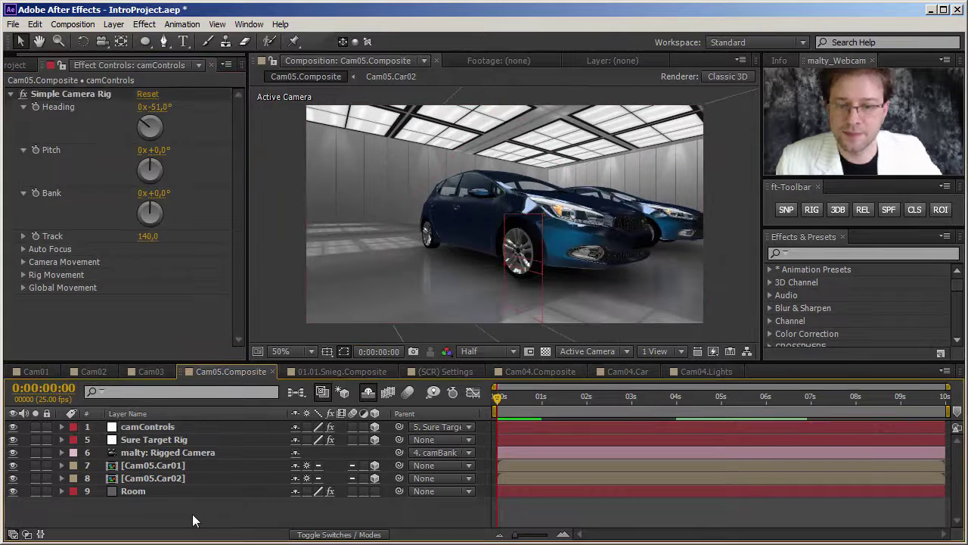
pyautogui.moveTo(540, 397); pyautogui.dragTo(575, 397)
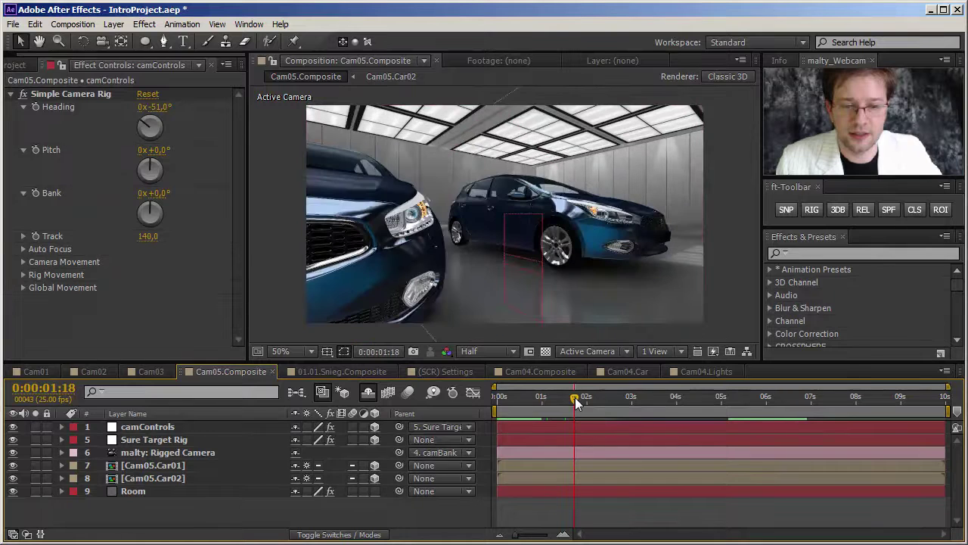
pyautogui.moveTo(557, 400); pyautogui.dragTo(491, 405)
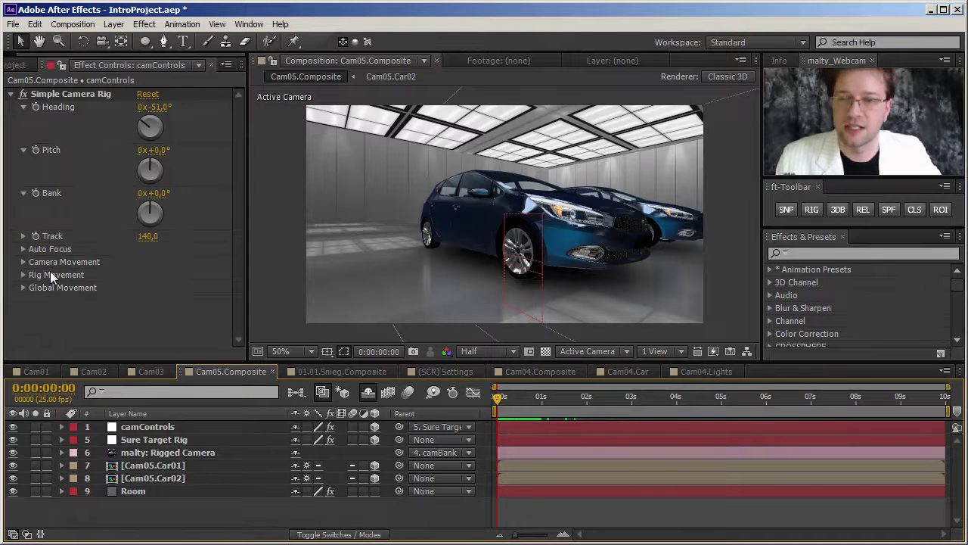
# Expand the camControls Camera Movement settings, set Bank to -8°, and check the shot at 4 seconds.
pyautogui.click(22, 261)
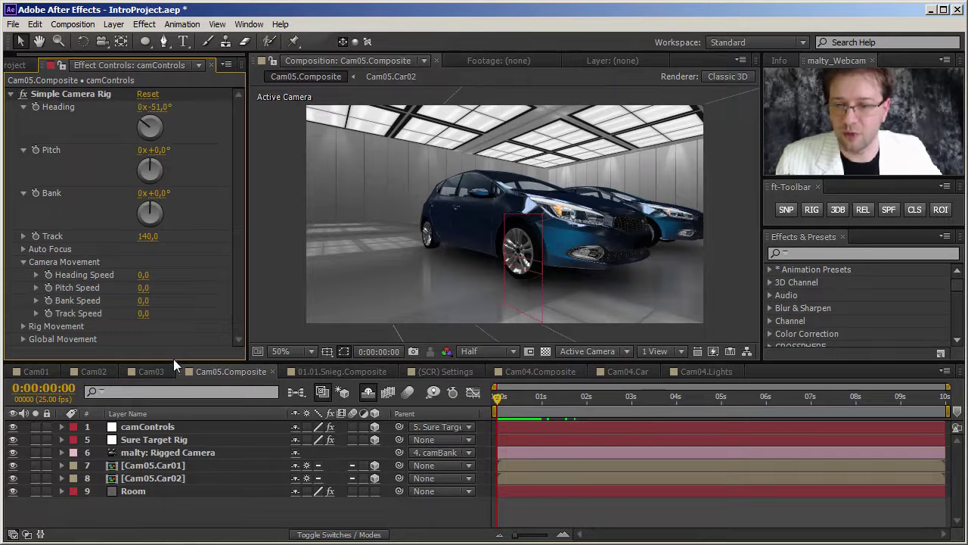
pyautogui.moveTo(162, 194); pyautogui.dragTo(156, 193)
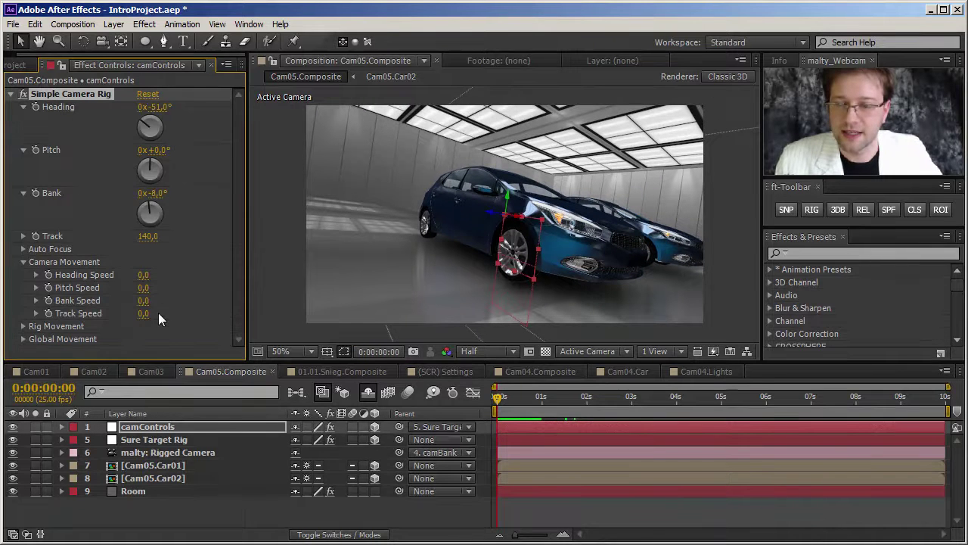
pyautogui.click(622, 401)
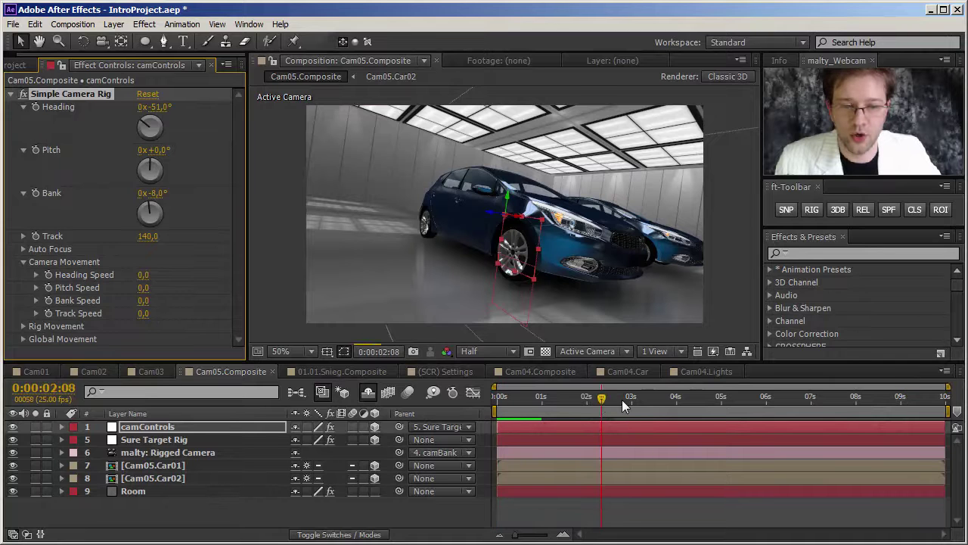
pyautogui.click(677, 402)
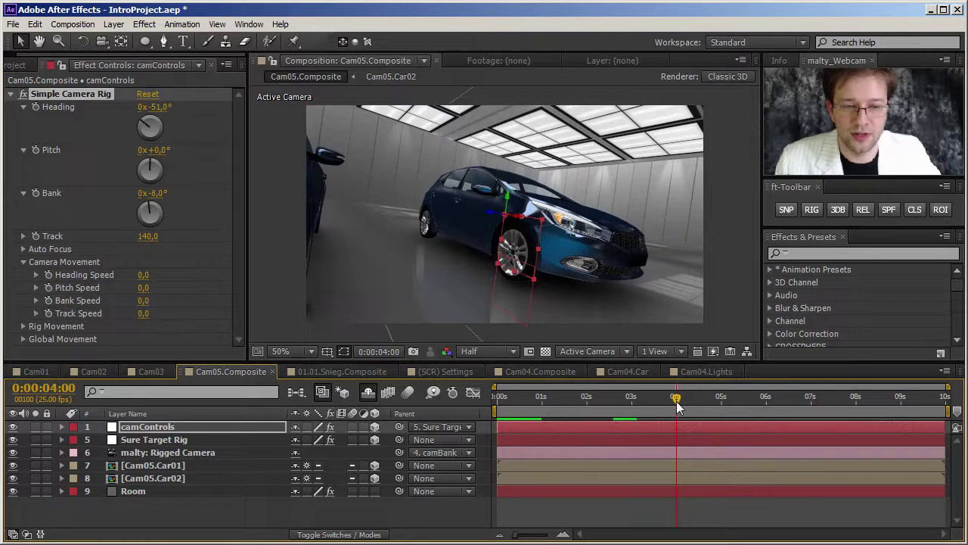
# Reveal the Sure Target Rig's keyframes and go to 0:00:02:24.
pyautogui.click(639, 439)
pyautogui.press('u')
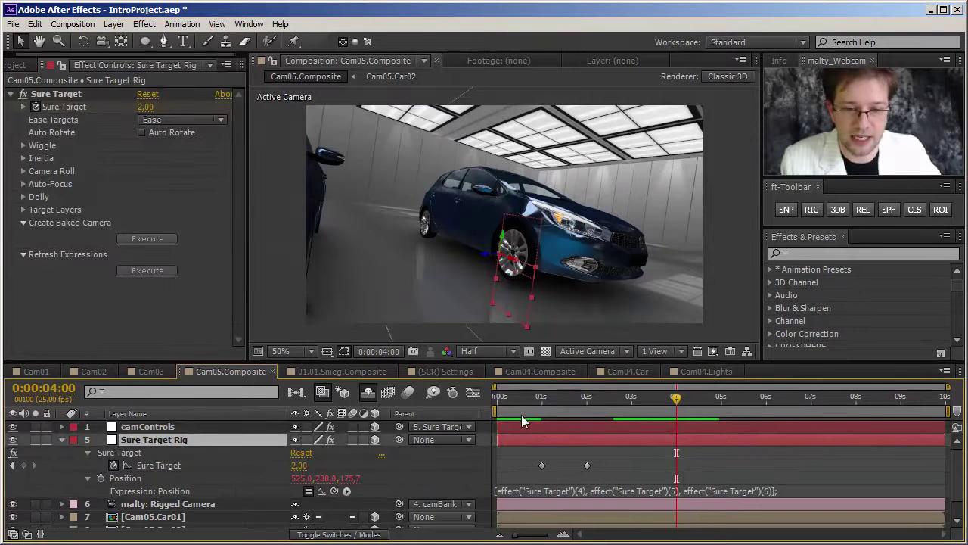
pyautogui.click(630, 400)
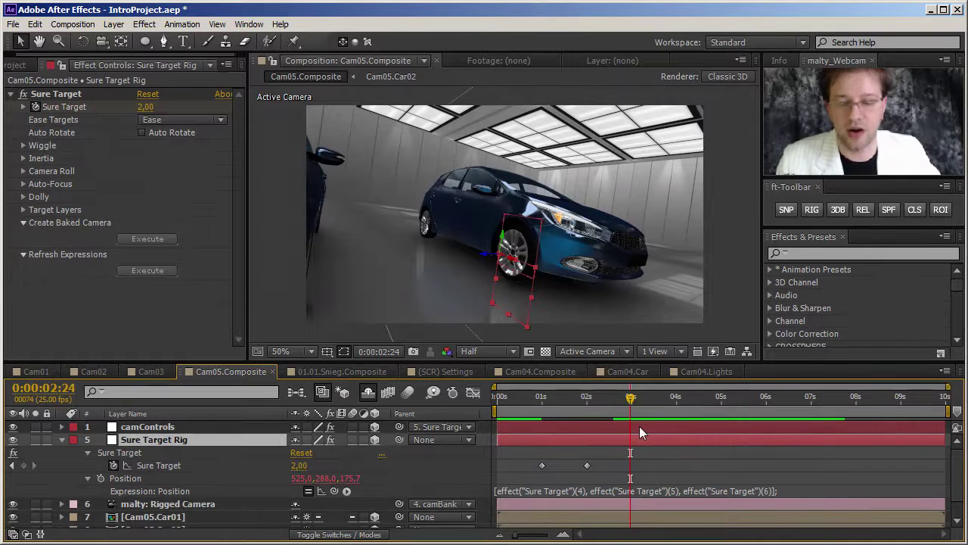
# Give camControls a Heading Speed of -18.9 and a Bank Speed of 4.6, and preview the shot from the start.
pyautogui.click(178, 426)
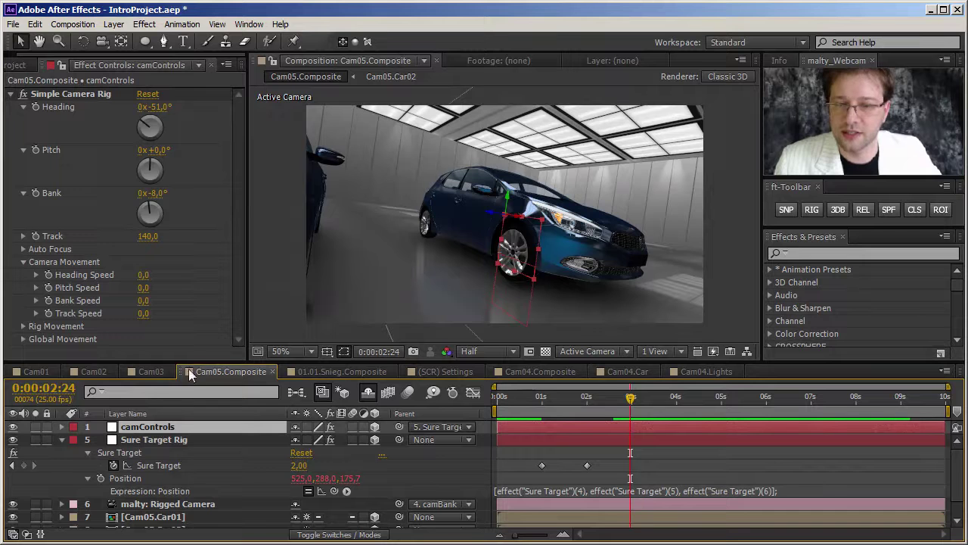
pyautogui.moveTo(146, 301); pyautogui.dragTo(1, 274)
pyautogui.moveTo(502, 400); pyautogui.dragTo(473, 401)
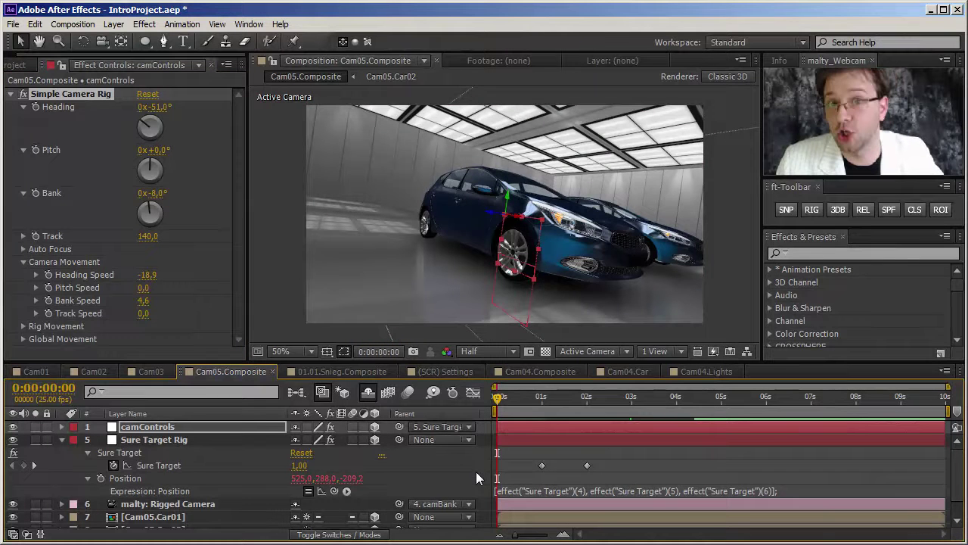
pyautogui.press('KP_0')
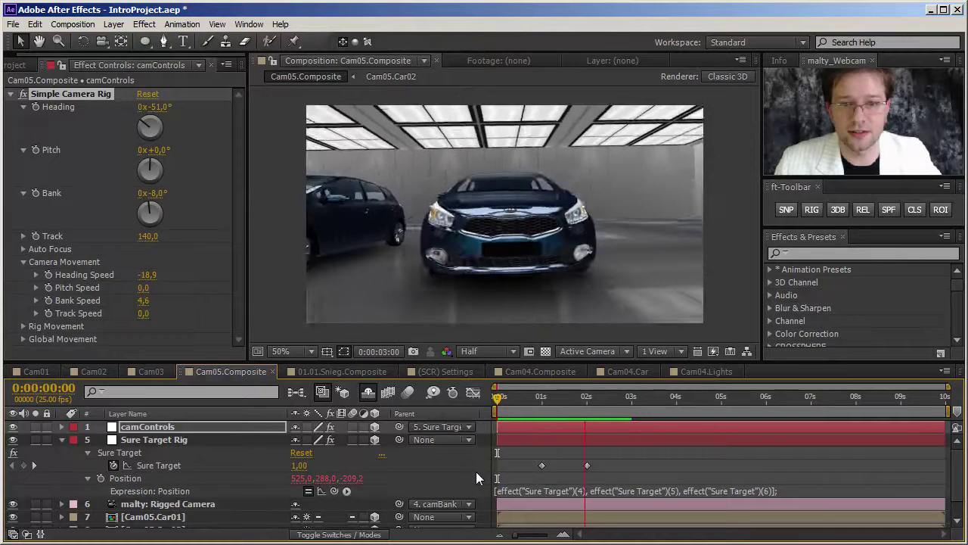
pyautogui.press('space')
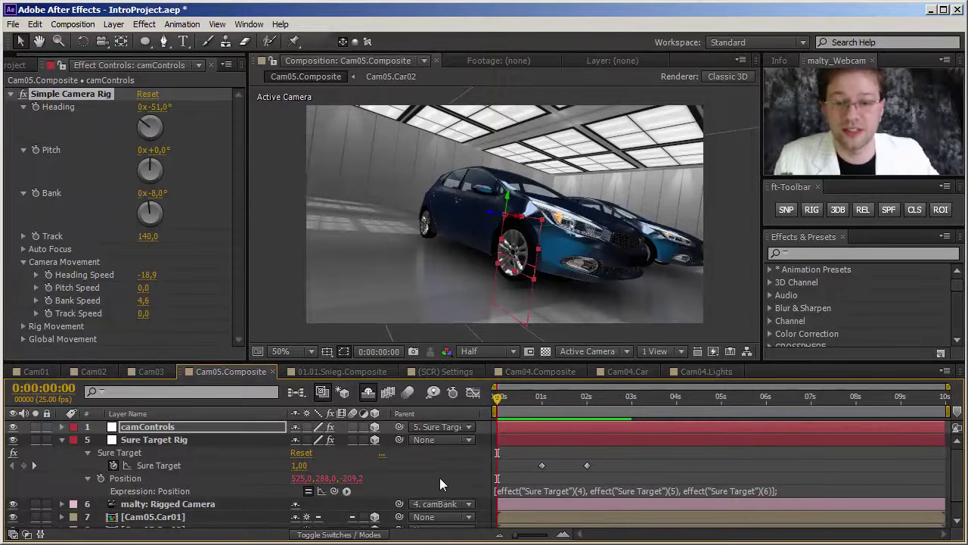
# Open 01.01.Snieg.Composite and scrub through the driving car animation to 0:00:02:13.
pyautogui.click(321, 373)
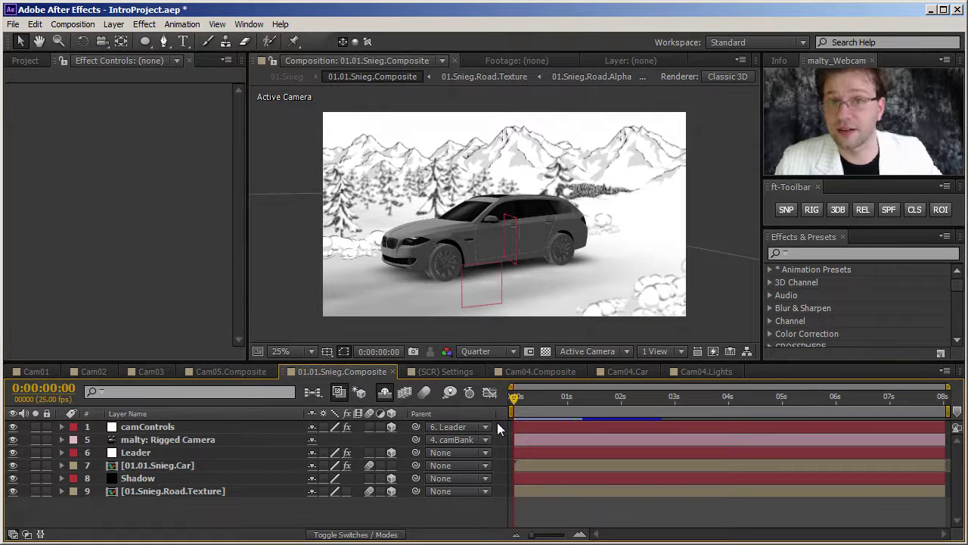
pyautogui.moveTo(513, 397); pyautogui.dragTo(482, 427)
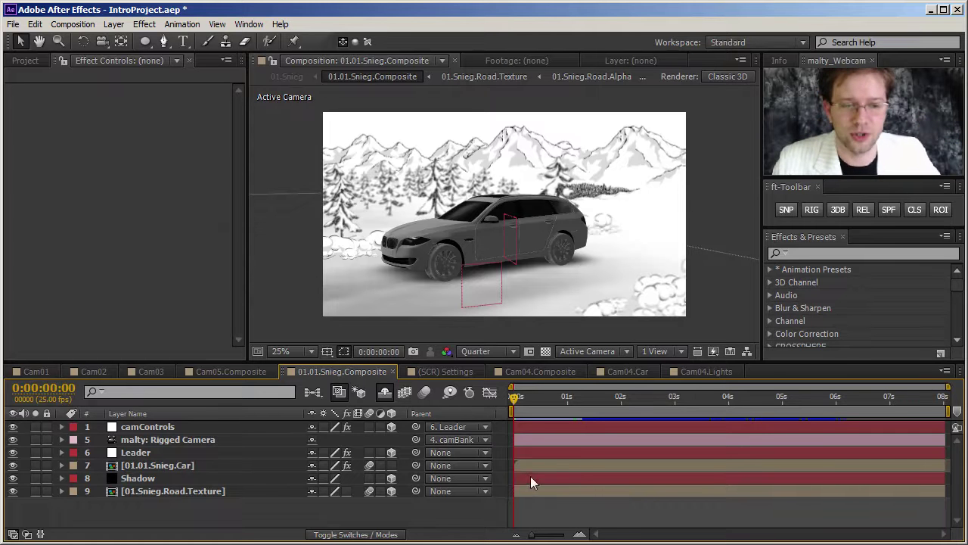
pyautogui.moveTo(523, 394); pyautogui.dragTo(649, 403)
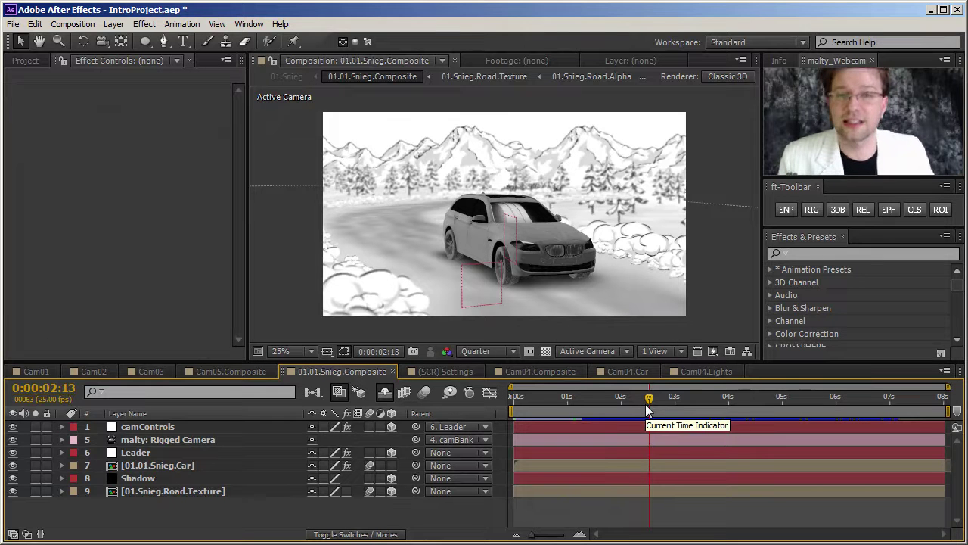
# Inspect the effect controls of the Leader and camControls layers, and return to the start with Leader selected.
pyautogui.click(147, 452)
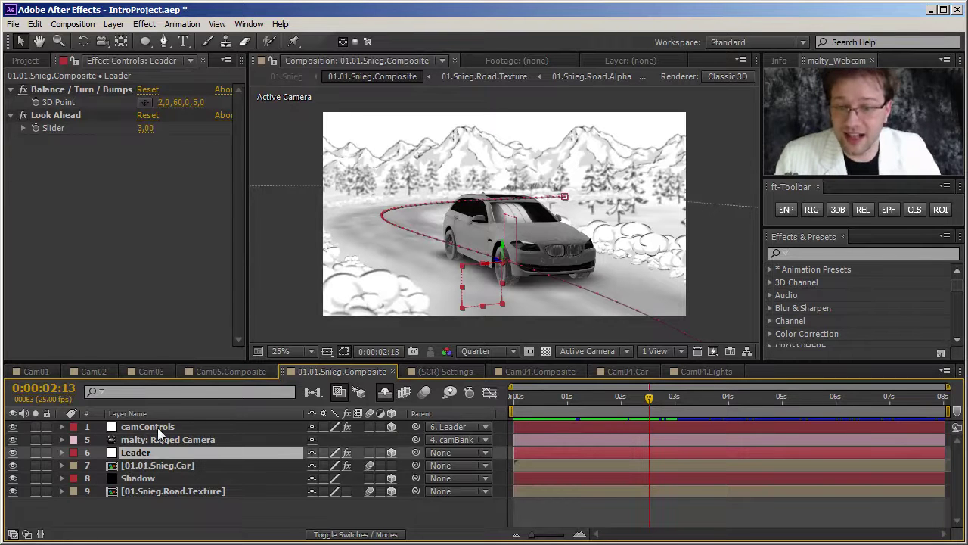
pyautogui.click(157, 427)
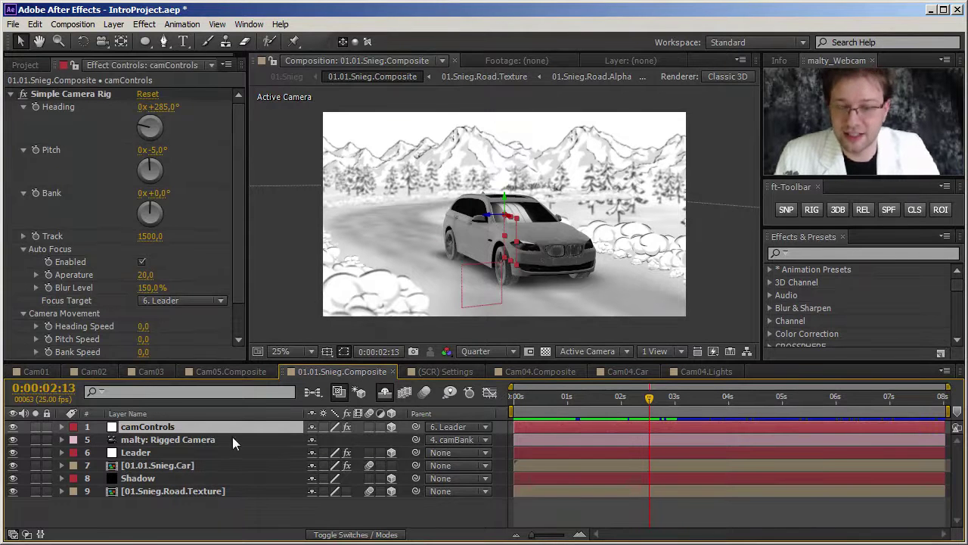
pyautogui.click(160, 453)
pyautogui.moveTo(647, 413); pyautogui.dragTo(436, 505)
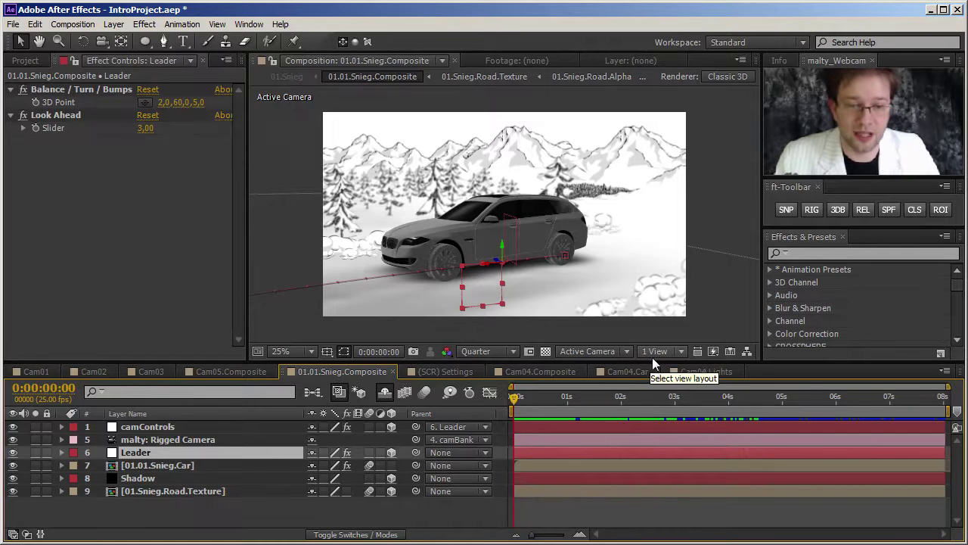
# Switch to the Top view, hide the 01.01.Snieg.Car layer, and scrub the Leader along its motion path to frame 3.
pyautogui.click(598, 351)
pyautogui.click(598, 433)
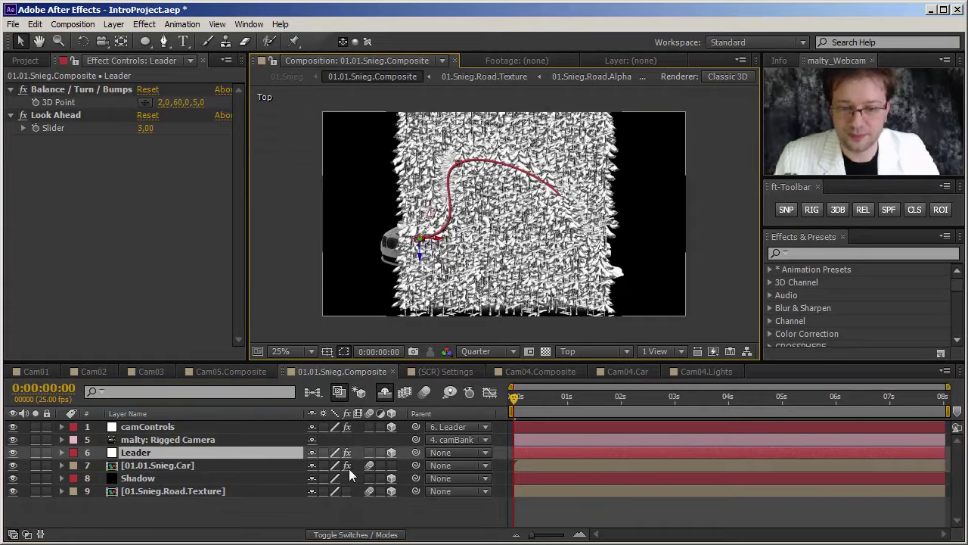
pyautogui.click(13, 465)
pyautogui.press('.')
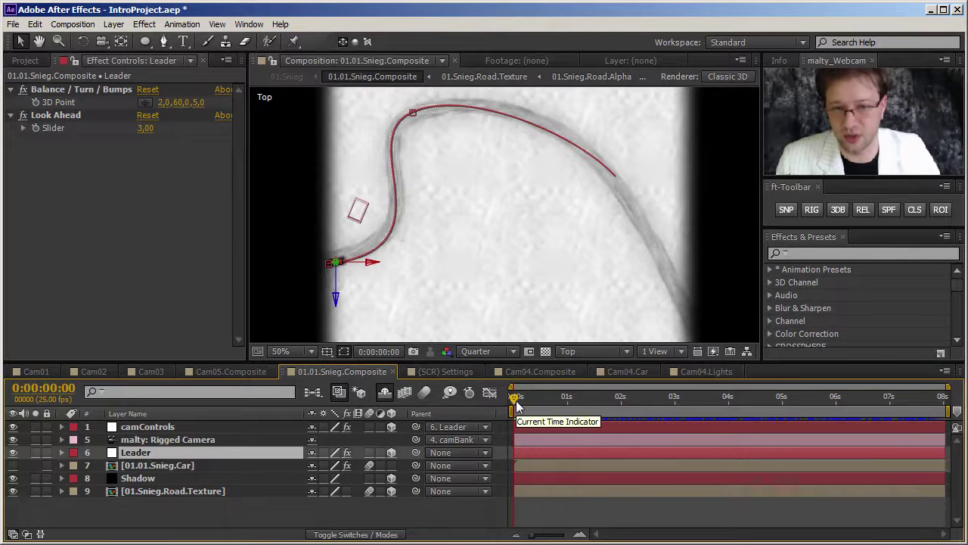
pyautogui.moveTo(516, 400); pyautogui.dragTo(518, 431)
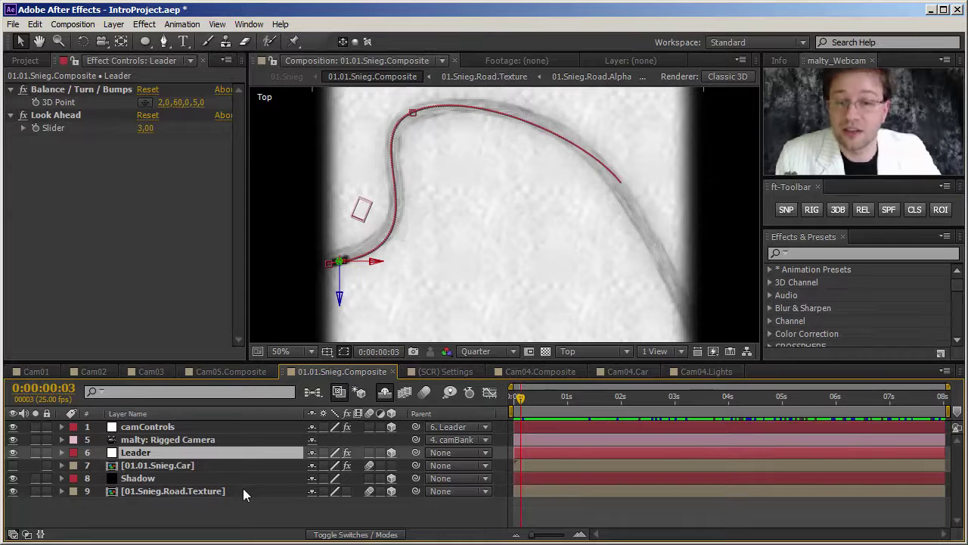
# Set the Leader layer's auto-orientation to Orient Along Path and scrub to frame 12 to check its direction.
pyautogui.rightClick(145, 452)
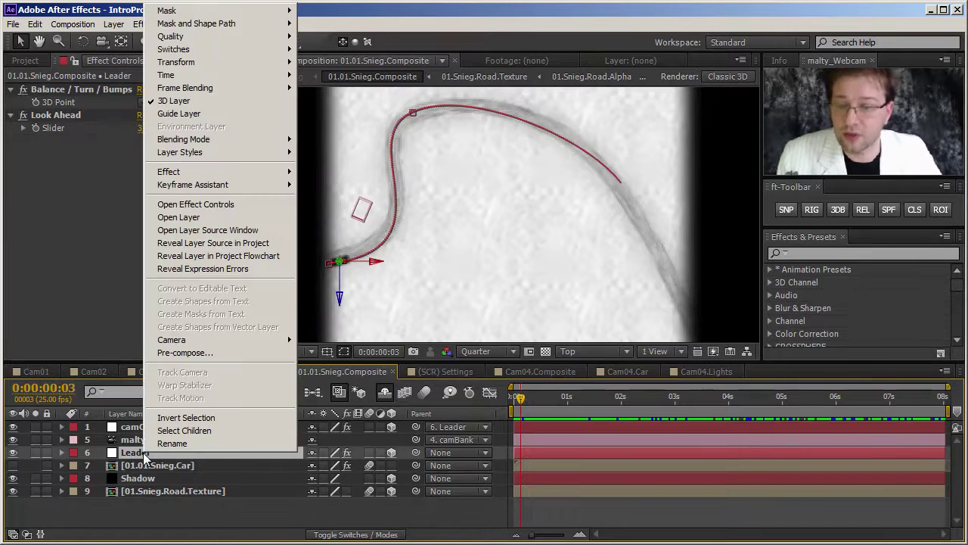
pyautogui.moveTo(256, 72)
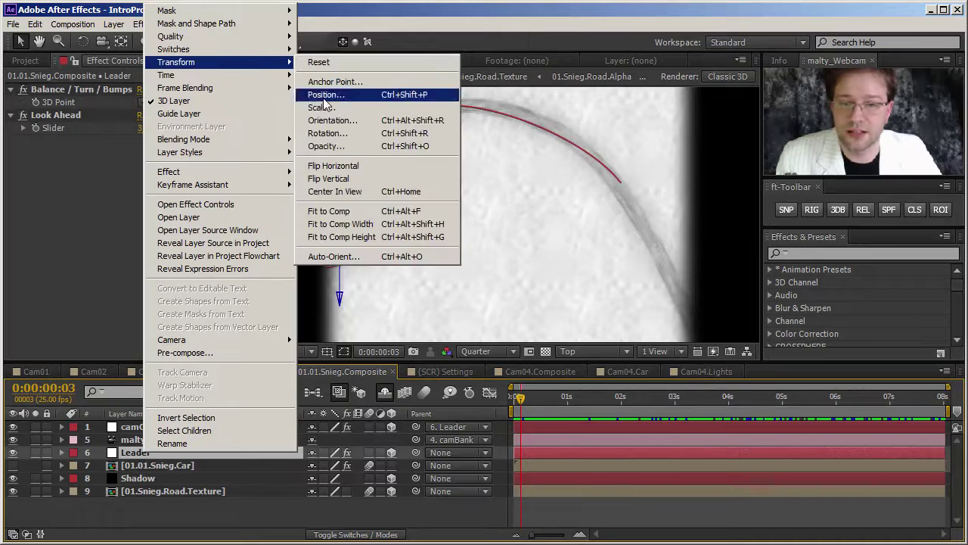
pyautogui.click(339, 253)
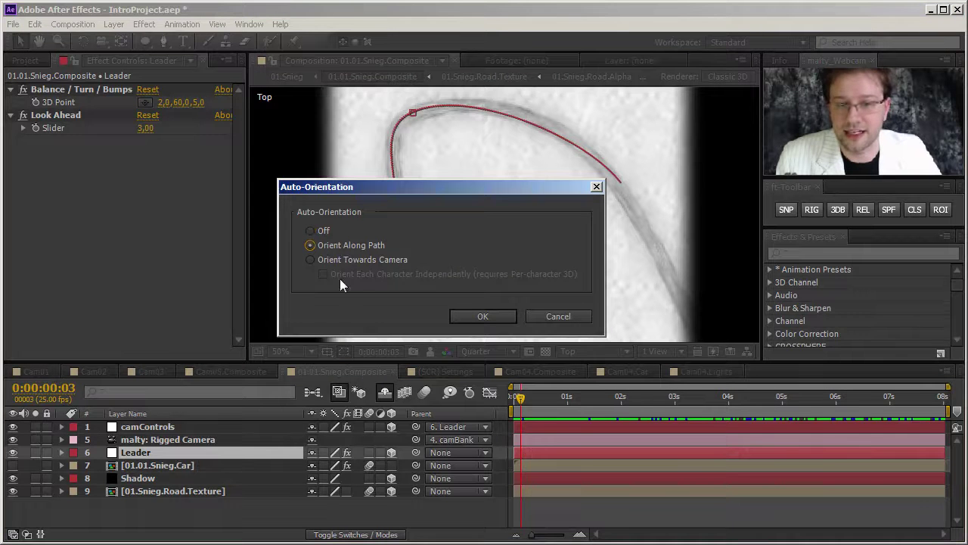
pyautogui.click(469, 316)
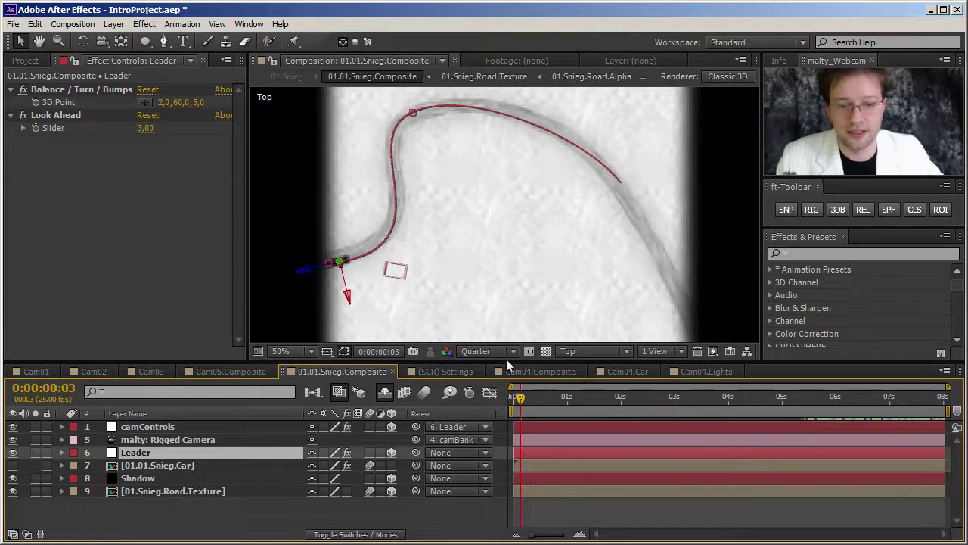
pyautogui.moveTo(525, 399); pyautogui.dragTo(542, 411)
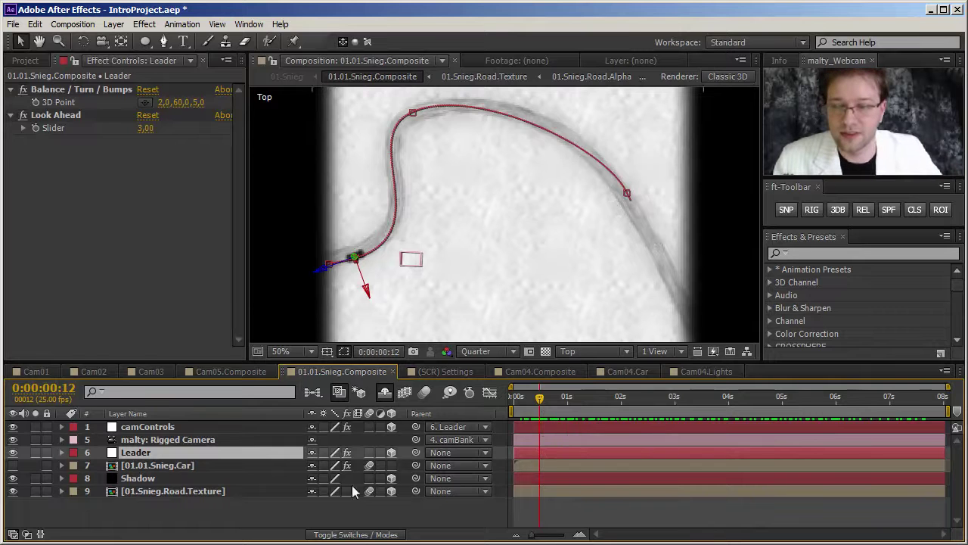
# Show the camControls layer's camera rig settings and switch the view back to Active Camera.
pyautogui.click(216, 426)
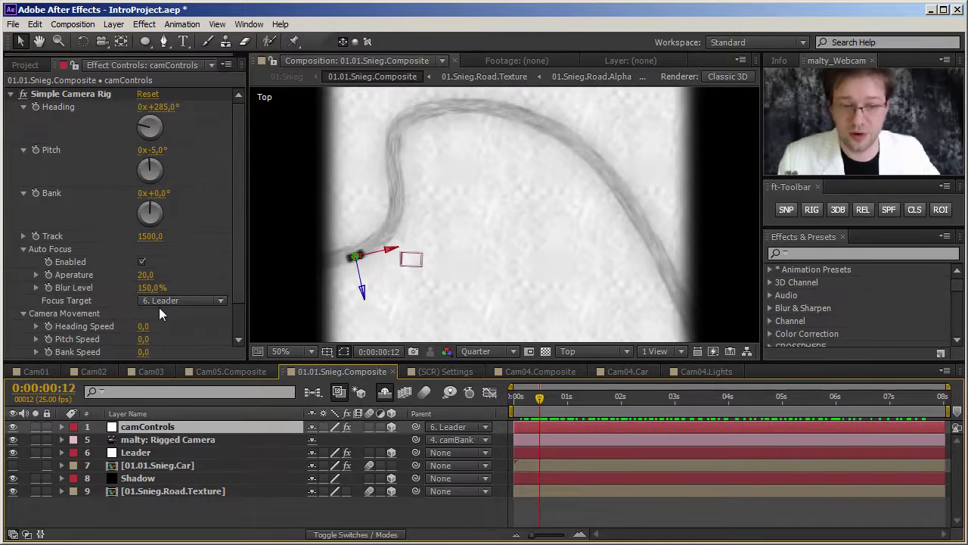
pyautogui.click(596, 352)
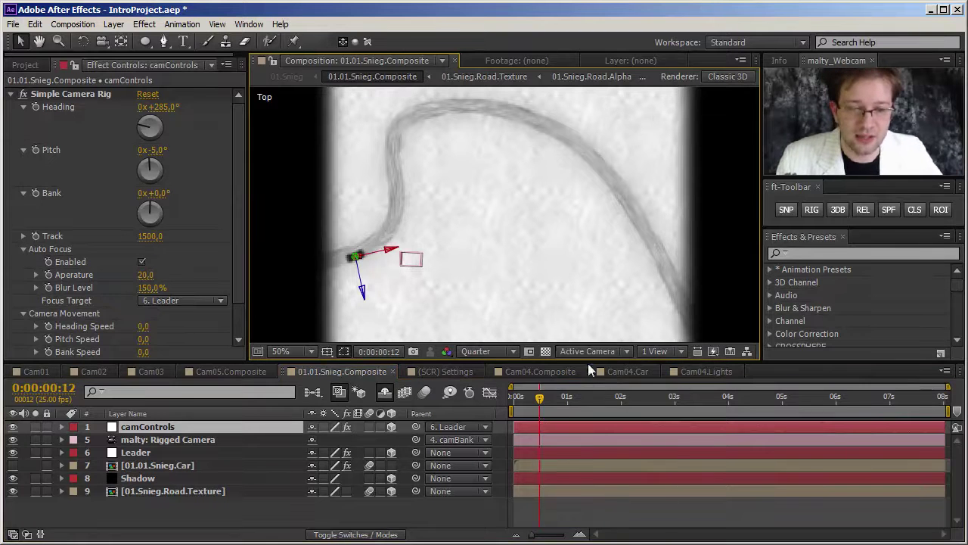
# Show the 01.01.Snieg.Car layer again in the Active Camera view, fit the whole frame, and scrub to 0:00:01:16.
pyautogui.click(606, 367)
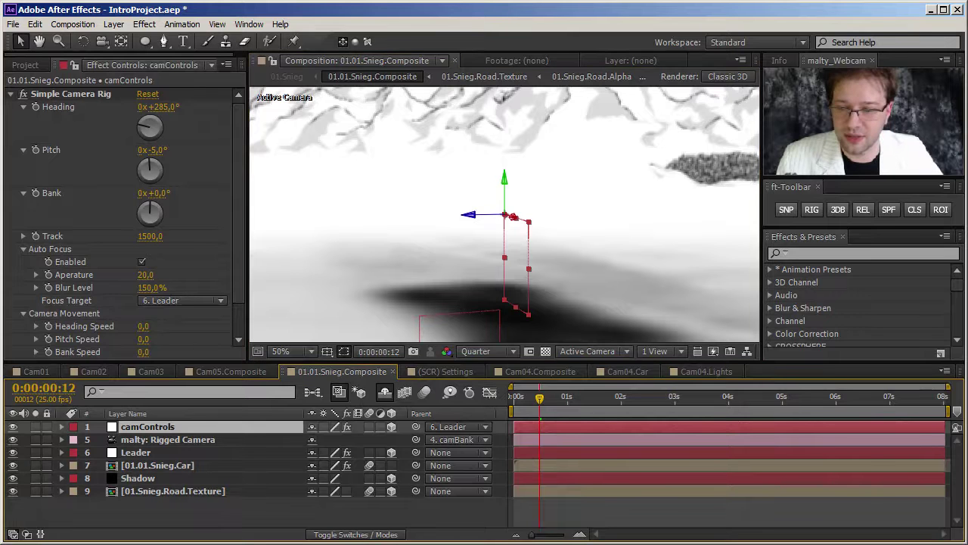
pyautogui.press(',')
pyautogui.moveTo(540, 400); pyautogui.dragTo(605, 398)
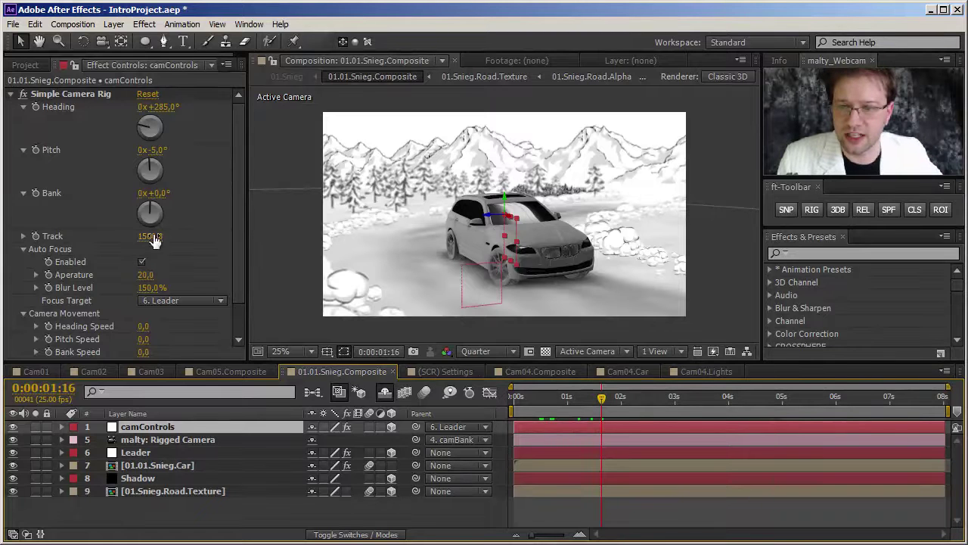
# Set the camera rig's Track to 2200 and lower camControls along its Y axis to frame the car's front wheel.
pyautogui.moveTo(161, 236); pyautogui.dragTo(207, 226)
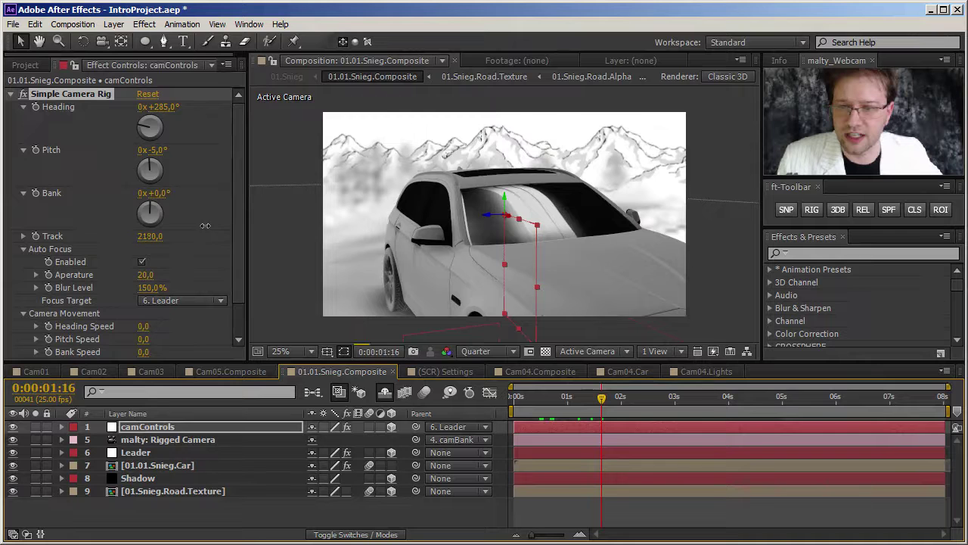
pyautogui.moveTo(506, 203); pyautogui.dragTo(507, 213)
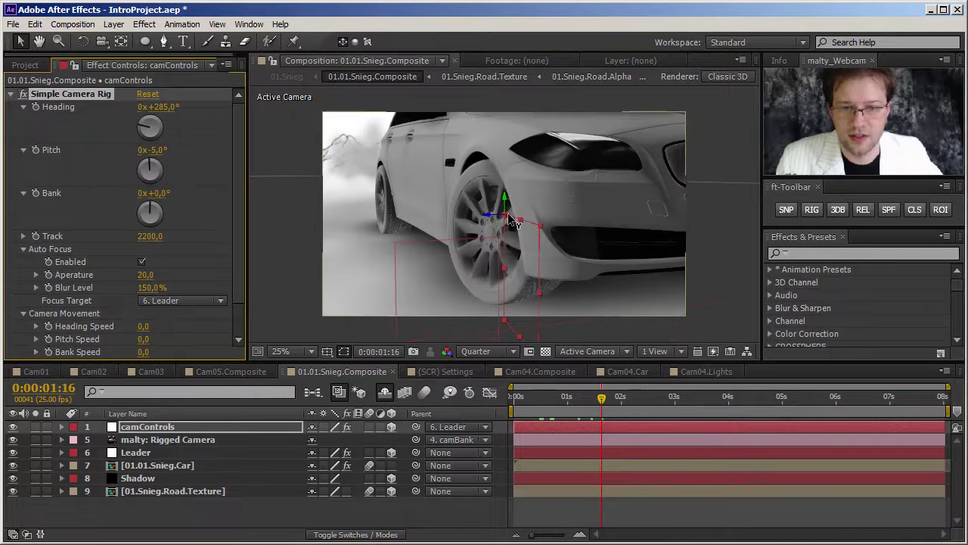
pyautogui.click(503, 265)
# Scrub through 0:00:02:07 to 0:00:02:21 to check how the camera follows the car and its front wheel.
pyautogui.moveTo(604, 399); pyautogui.dragTo(639, 396)
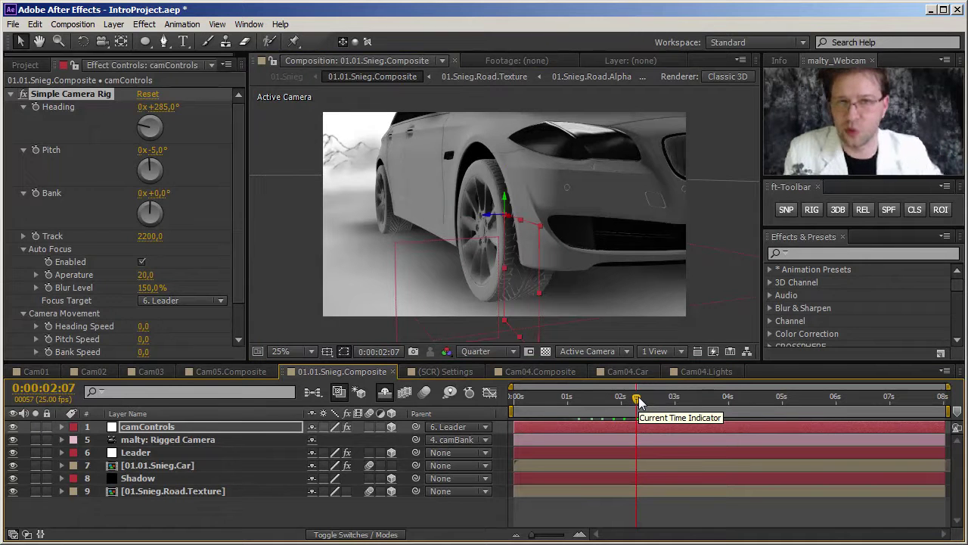
pyautogui.click(654, 401)
pyautogui.moveTo(654, 401); pyautogui.dragTo(672, 397)
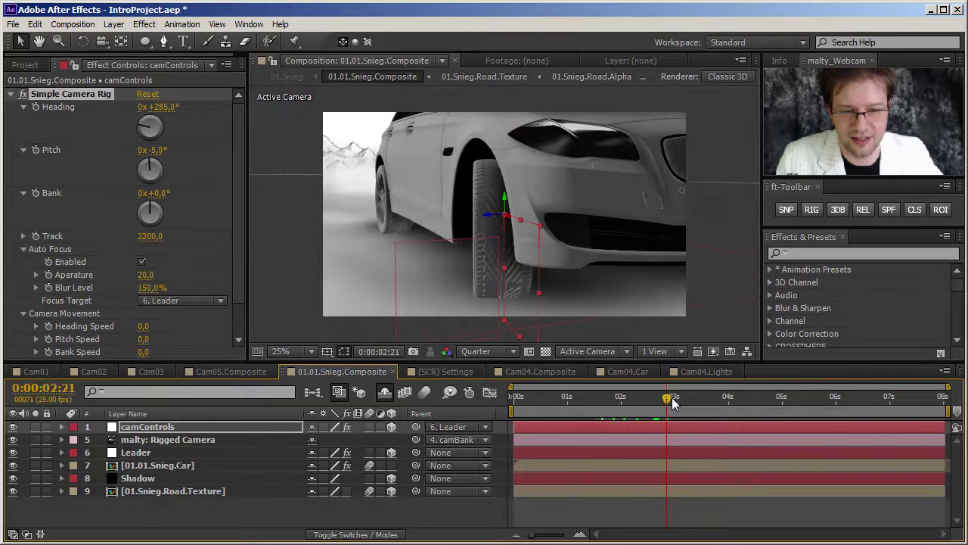